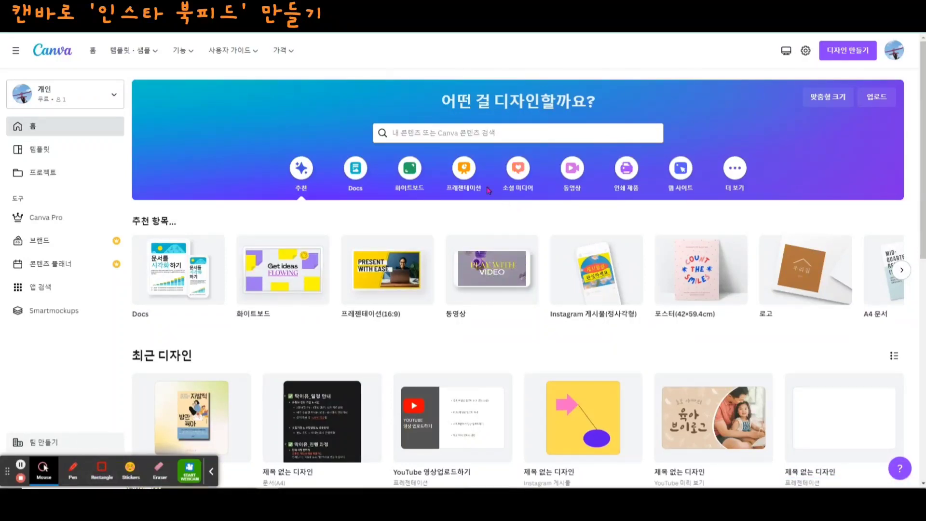
- View the social media design types, and switch to YES24 to examine the cover on the product page of '우리, 편하게 말해요'
click(516, 173)
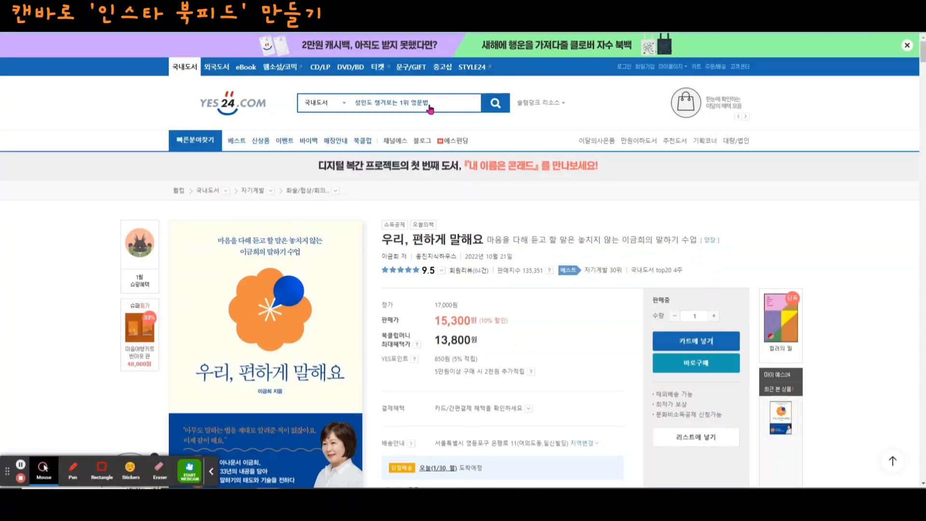
scroll(364, 328, down, 2)
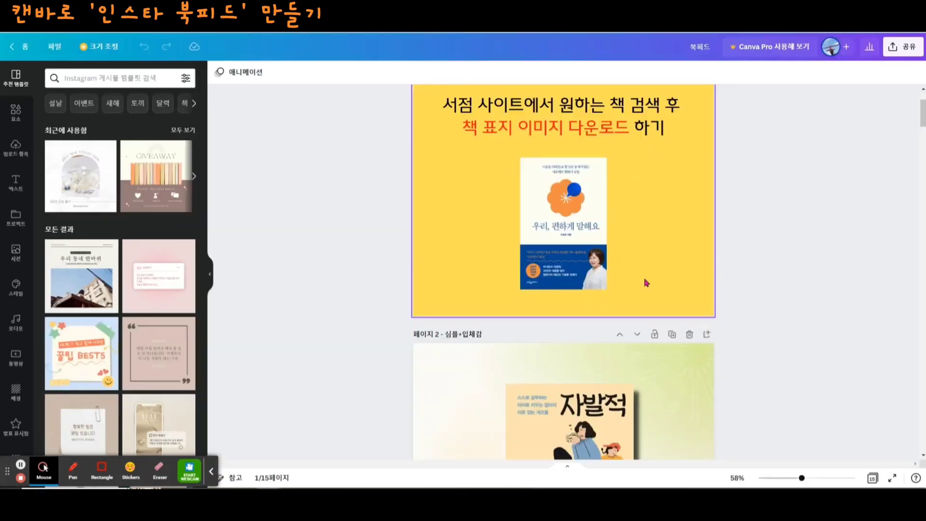
scroll(635, 276, down, 2)
scroll(635, 276, up, 1)
scroll(674, 270, down, 2)
scroll(675, 270, down, 2)
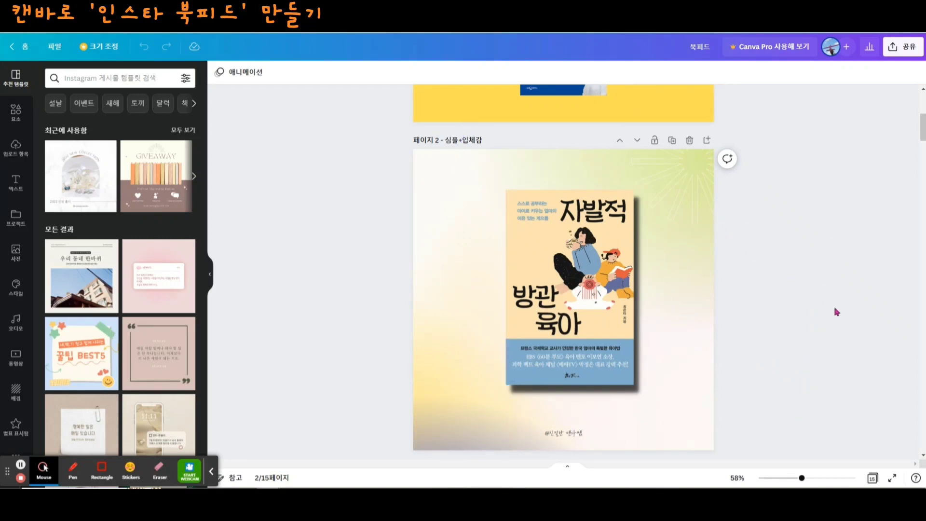
- Switch to the 북피드 design in Canva and add a blank page after page 2, selecting it
click(707, 139)
scroll(621, 222, up, 5)
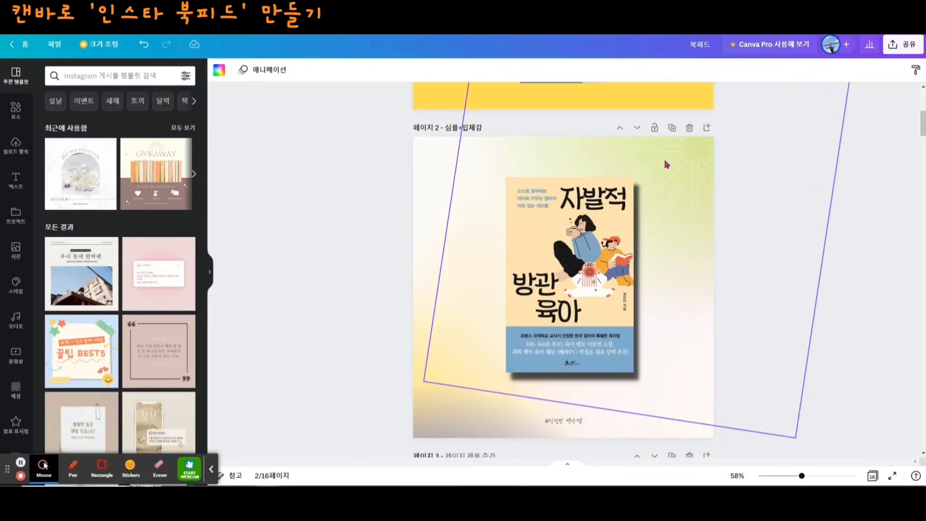
scroll(652, 413, down, 5)
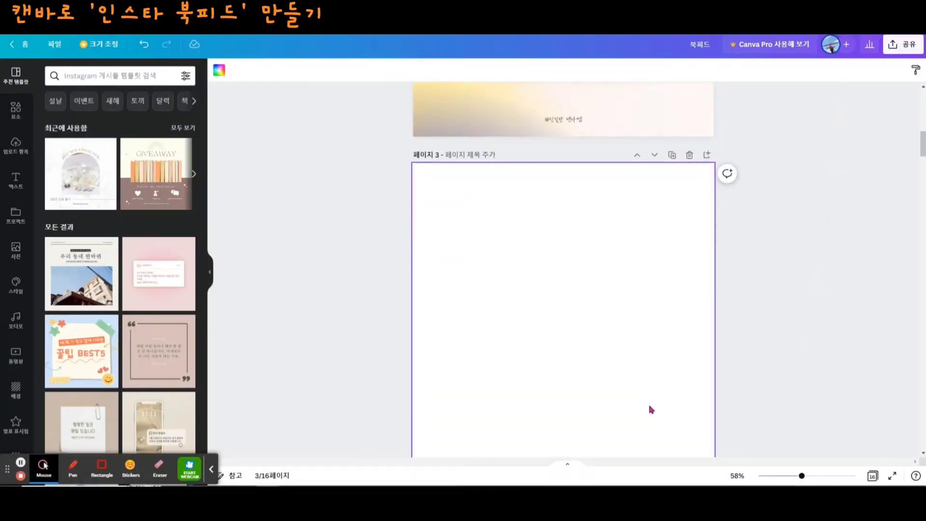
click(568, 383)
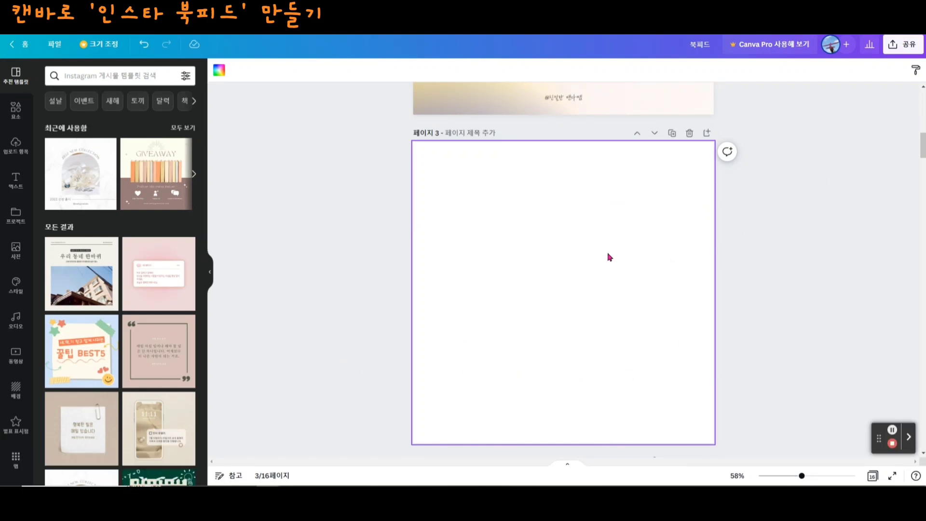
- Set the background colour of page 3 to the light beige from the document colours
click(219, 75)
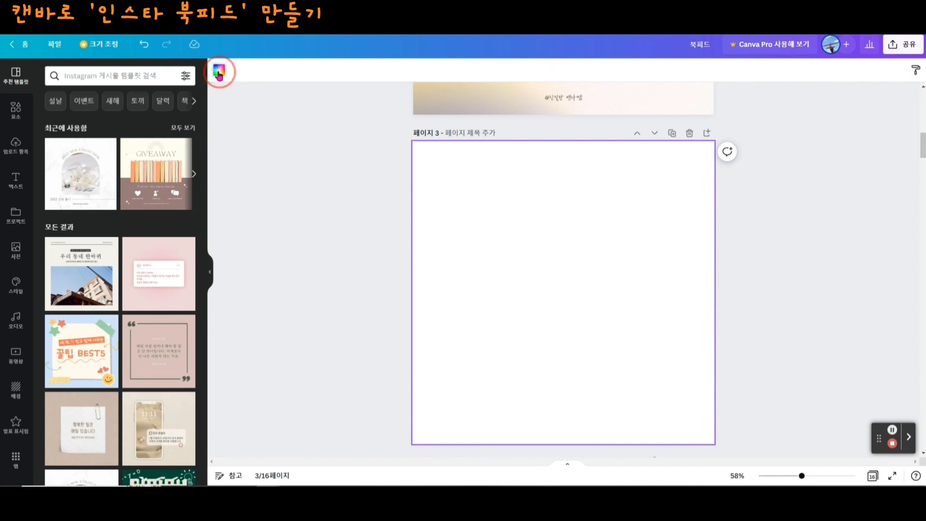
scroll(96, 409, down, 1)
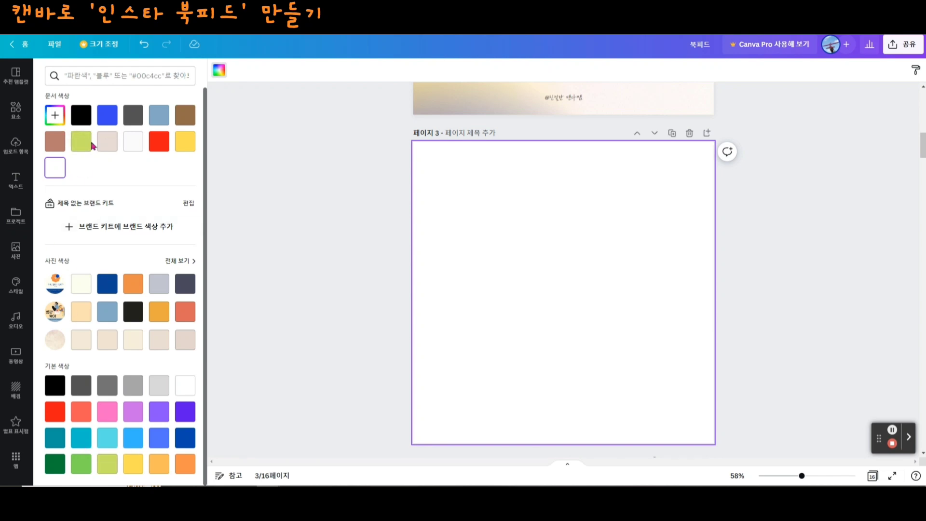
click(107, 142)
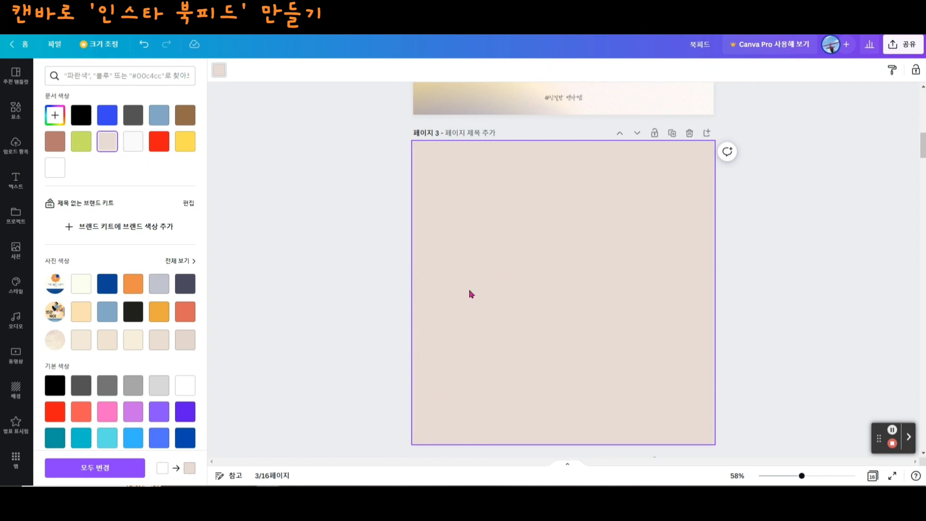
- Try the crumpled grey paper and white gradient backgrounds on page 3, and apply the pink watercolour texture
click(18, 396)
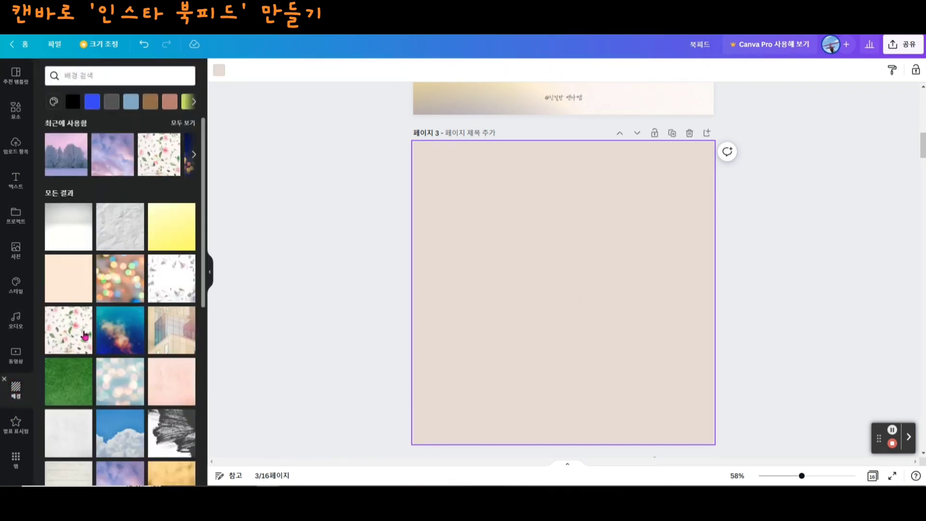
click(126, 231)
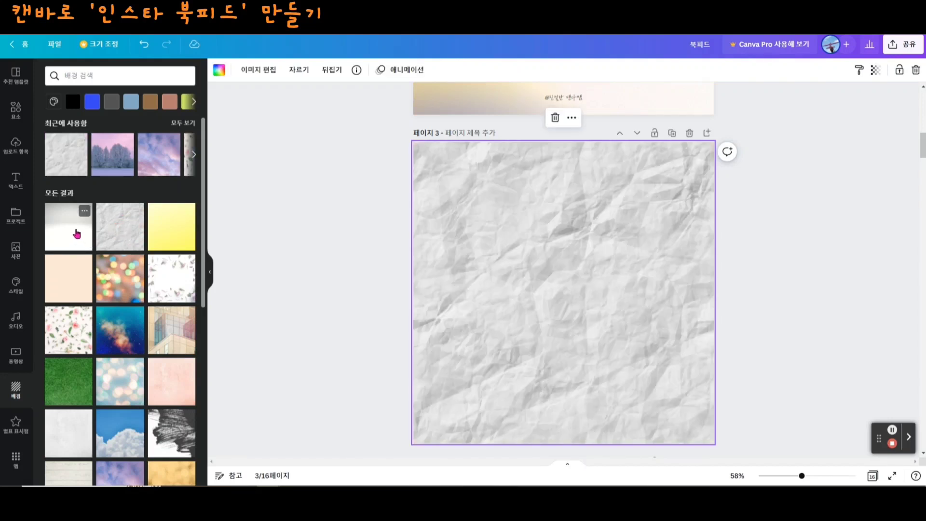
click(77, 234)
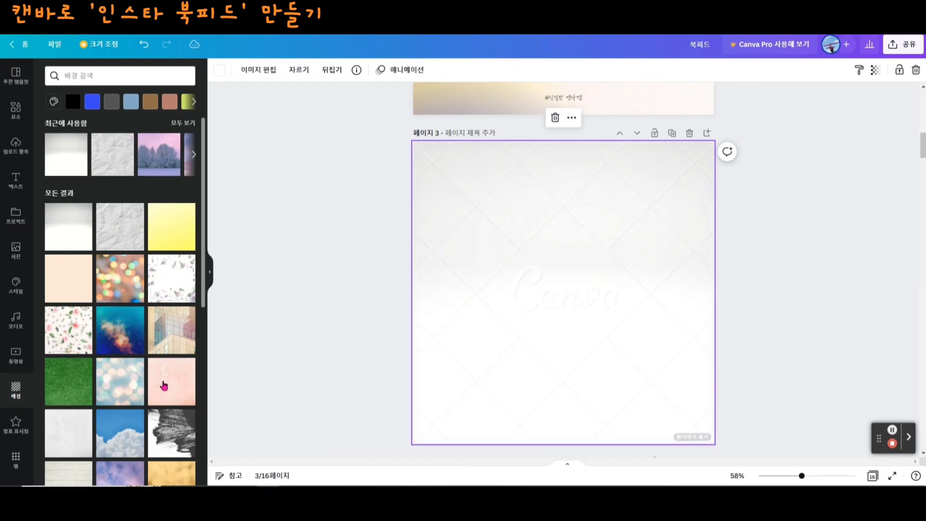
click(164, 385)
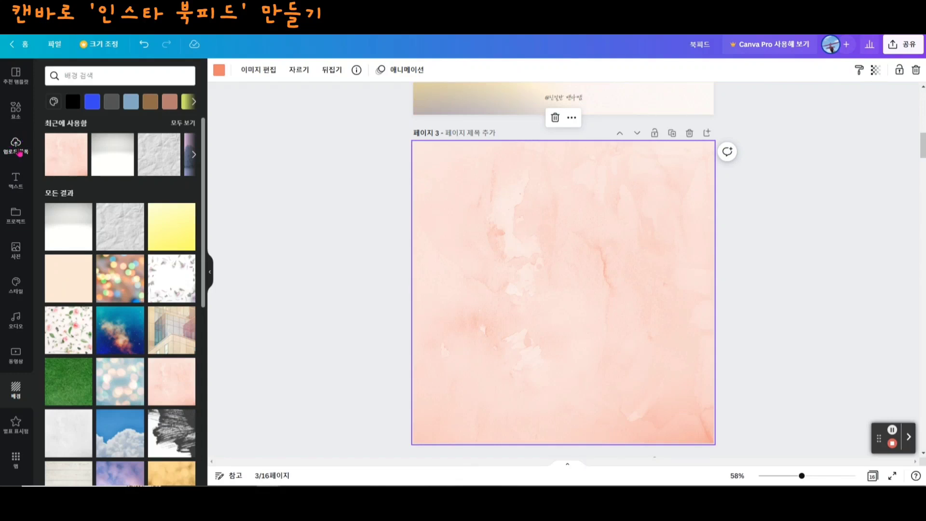
- Upload the book cover image Snipaste_2023-01-27_15-30-47 and place it in the middle of page 3
click(15, 145)
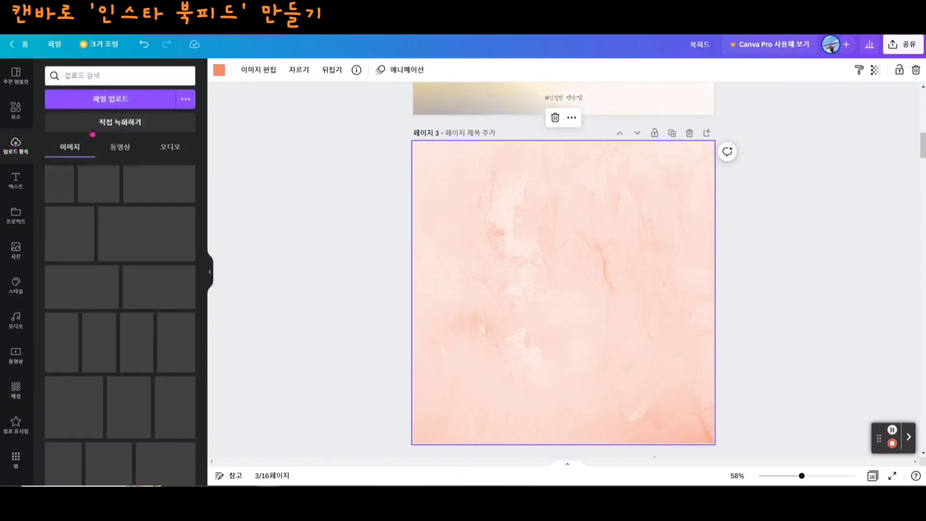
click(116, 102)
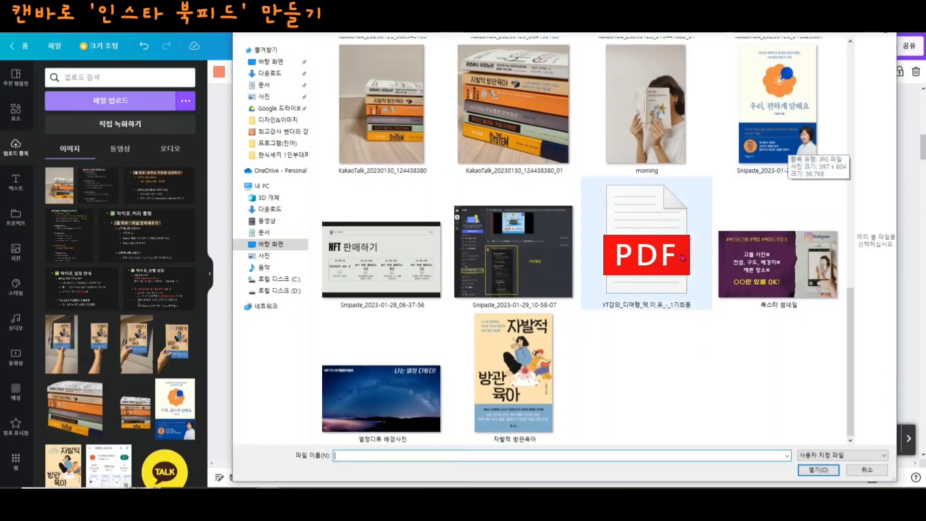
click(777, 130)
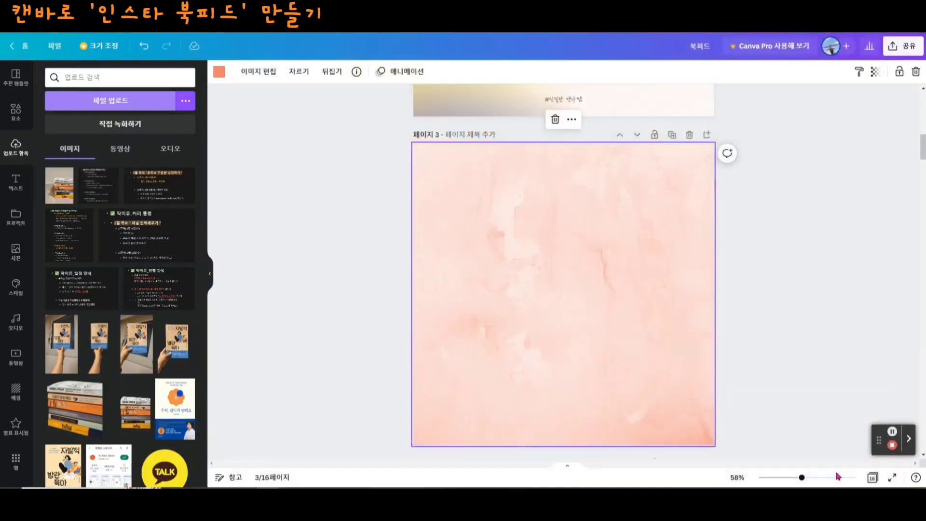
click(826, 471)
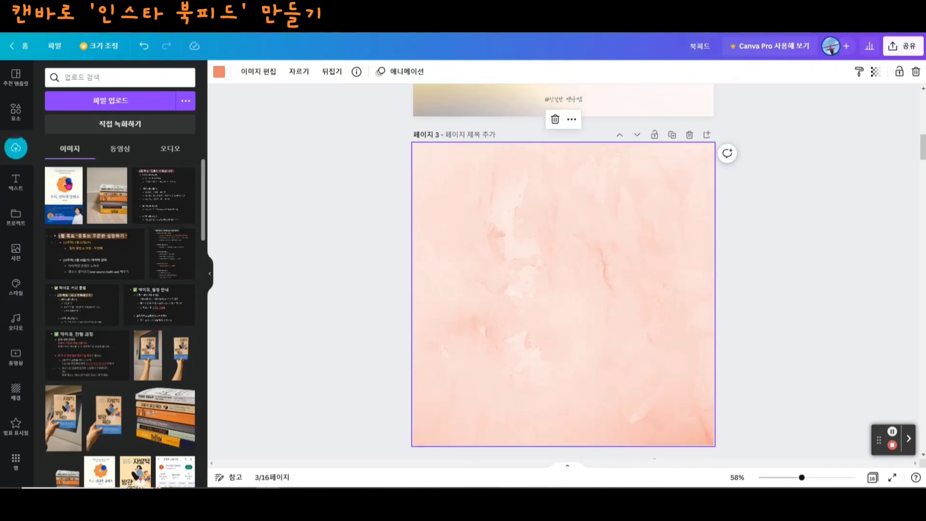
click(65, 206)
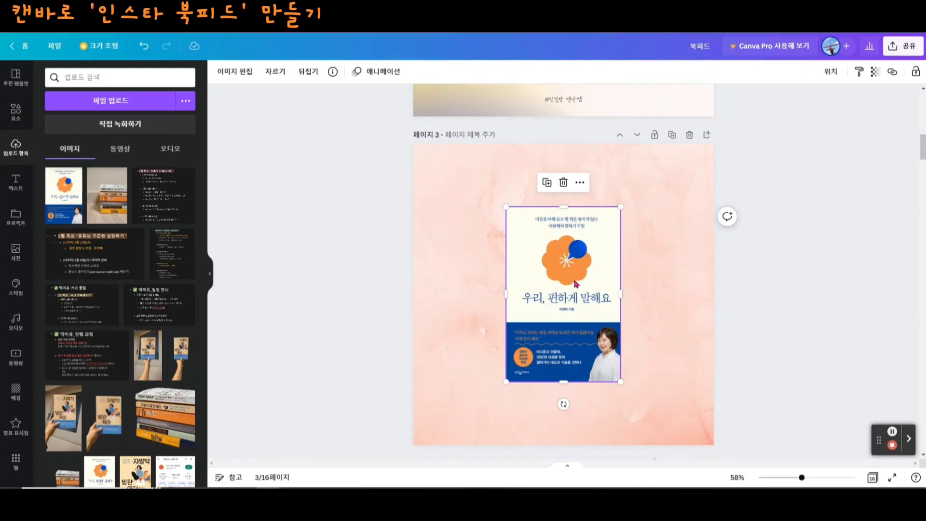
click(761, 322)
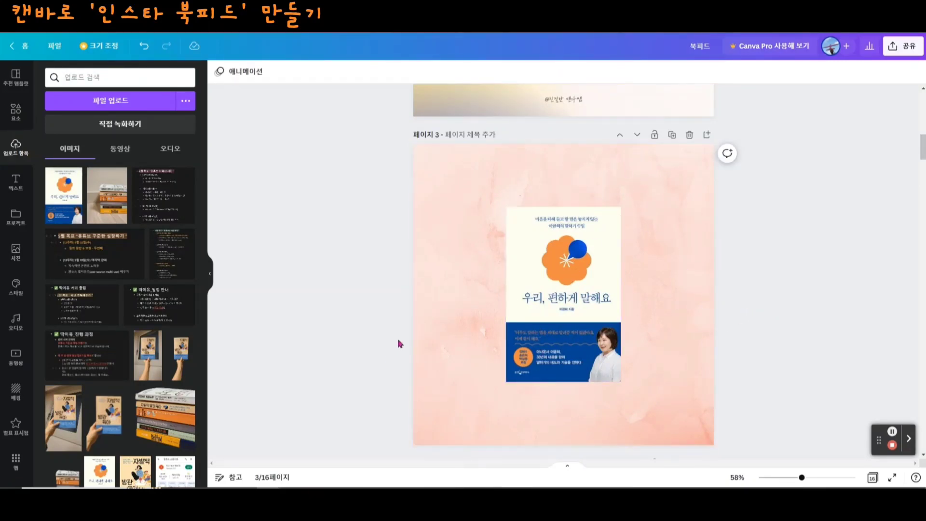
- Search the elements for '그라데이션' and restrict the results to graphics
click(16, 111)
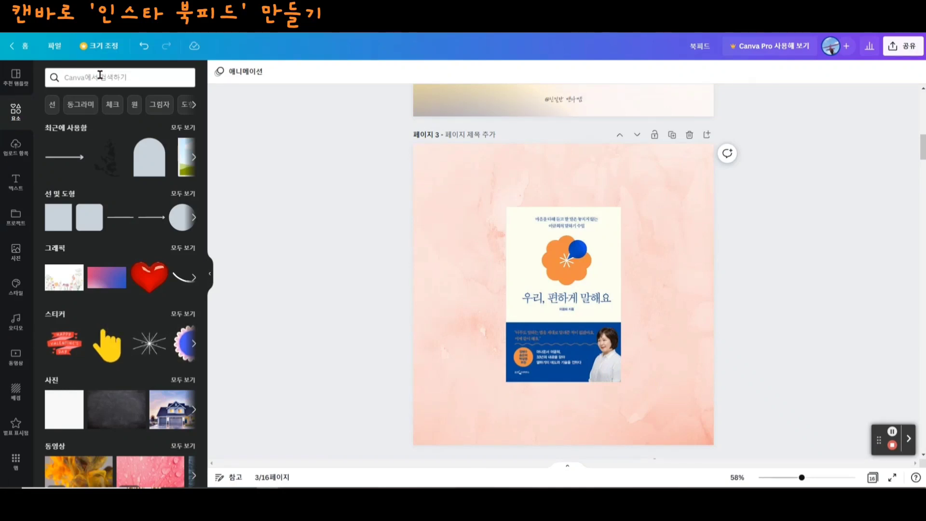
click(100, 76)
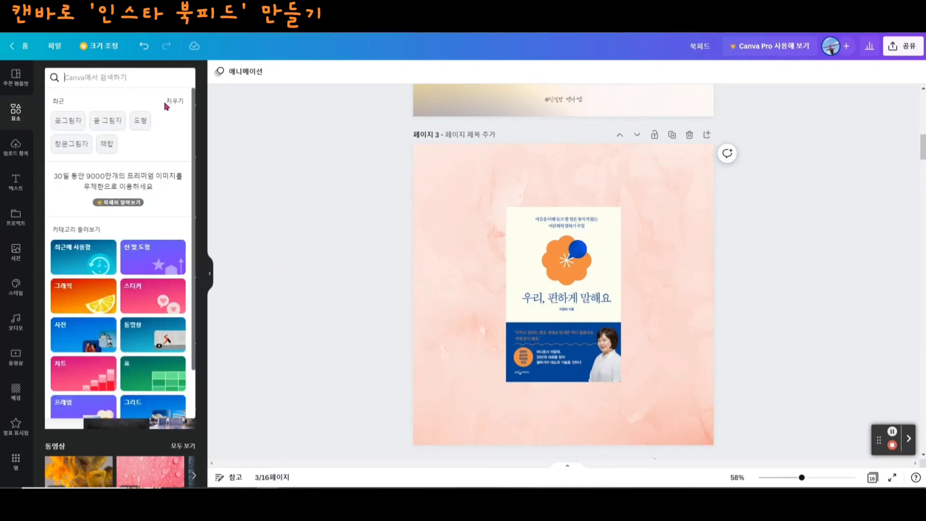
text(그라데이션)
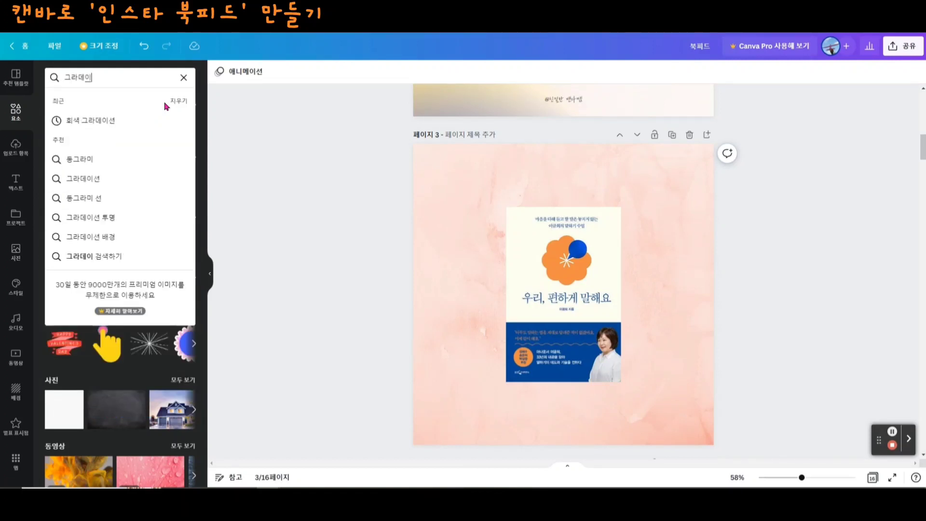
key(Return)
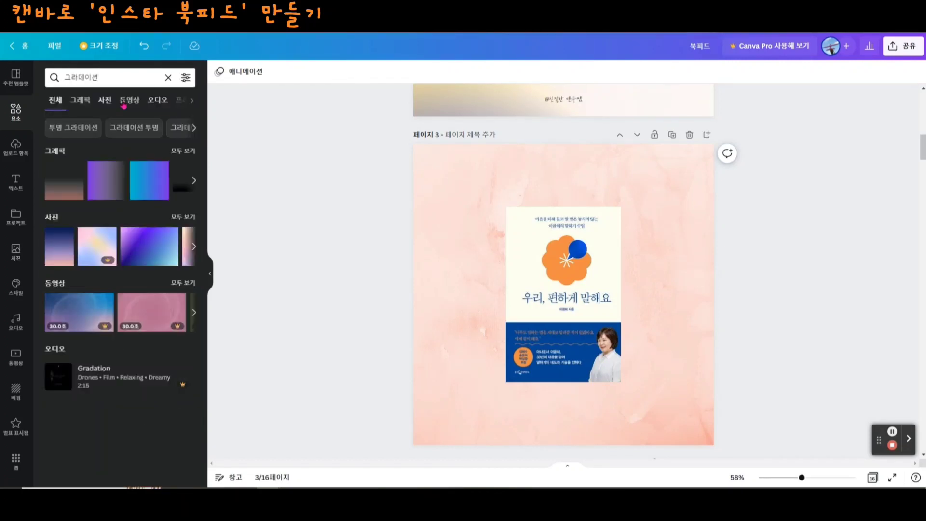
click(83, 104)
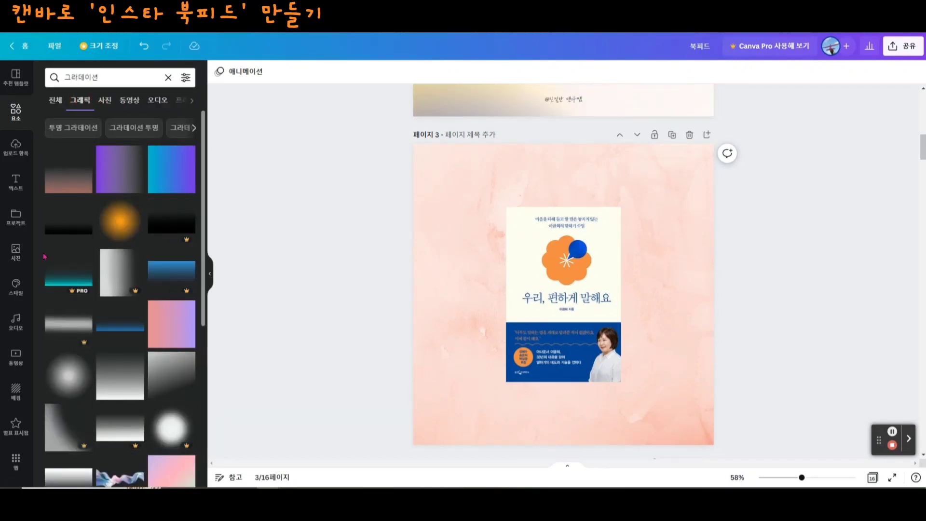
- Insert the pink-purple gradient blob graphic, enlarge it and let it run off the lower-left corner of page 3
scroll(138, 290, down, 1)
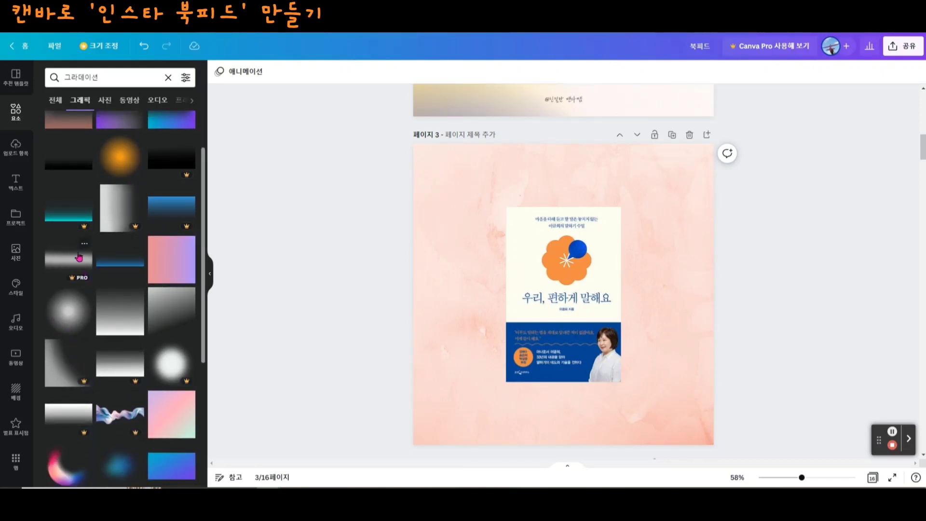
scroll(62, 326, down, 3)
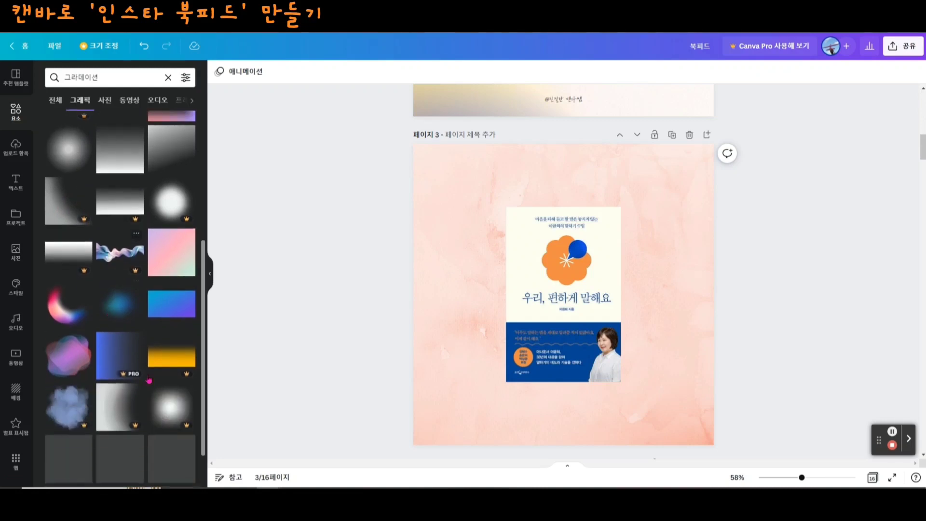
click(63, 369)
drag(568, 316, 457, 250)
drag(515, 295, 594, 363)
drag(520, 327, 495, 446)
drag(369, 307, 317, 249)
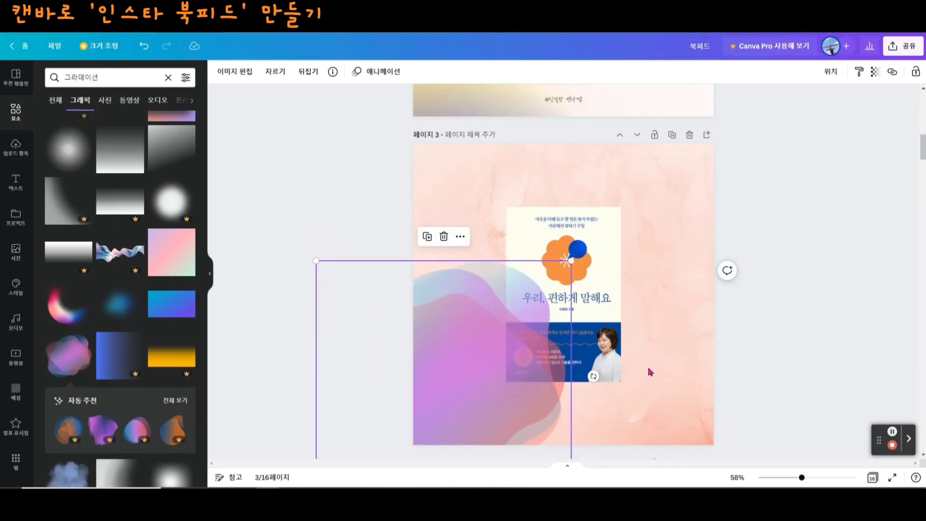
- Make the gradient blob on page 3 more transparent
scroll(541, 362, down, 2)
click(498, 308)
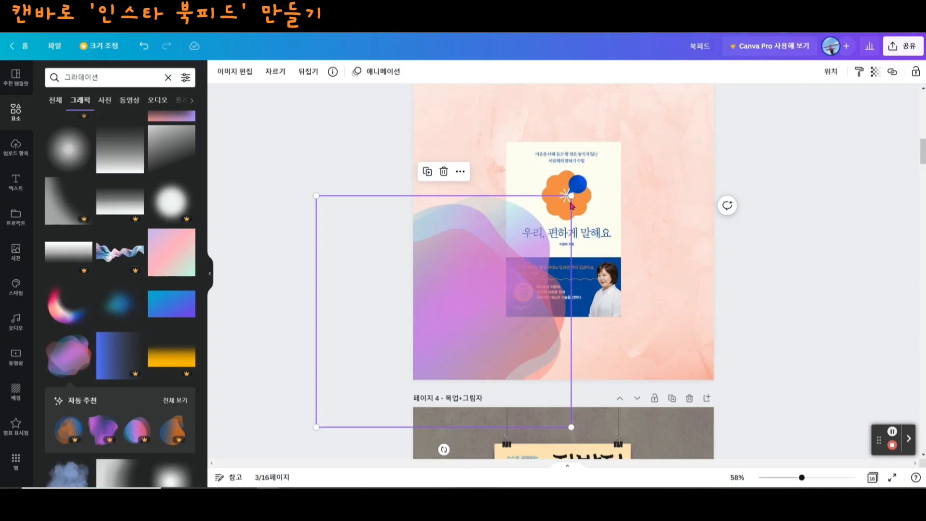
click(876, 73)
drag(875, 111, 826, 114)
- Bring the book cover image to the front, above the gradient blob
click(618, 313)
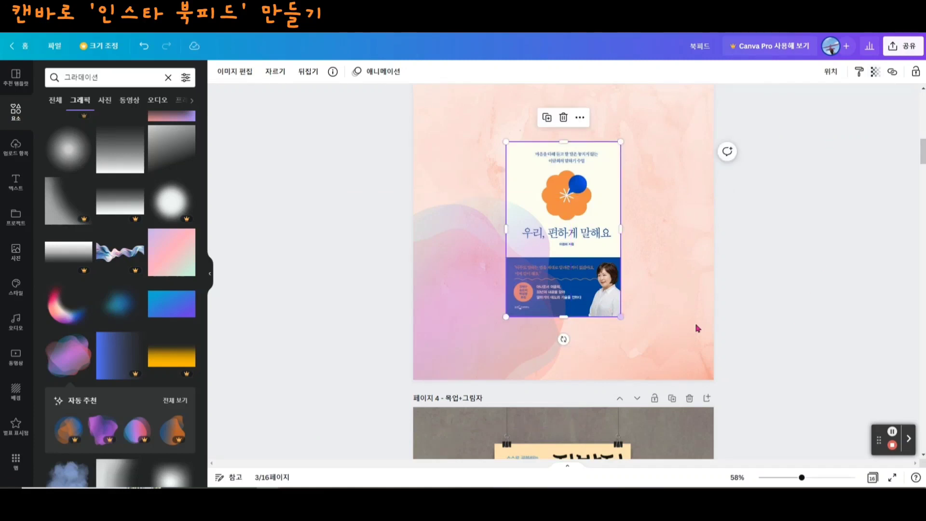
scroll(482, 345, up, 1)
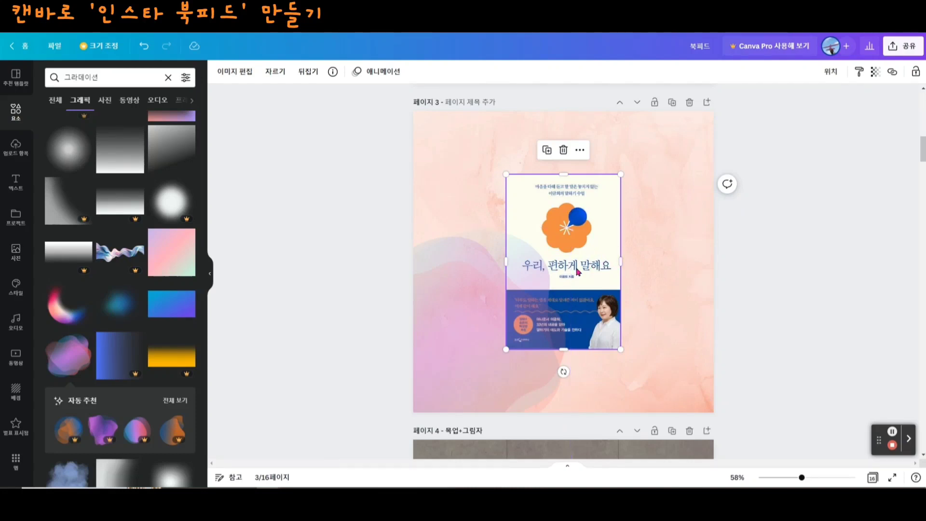
click(580, 151)
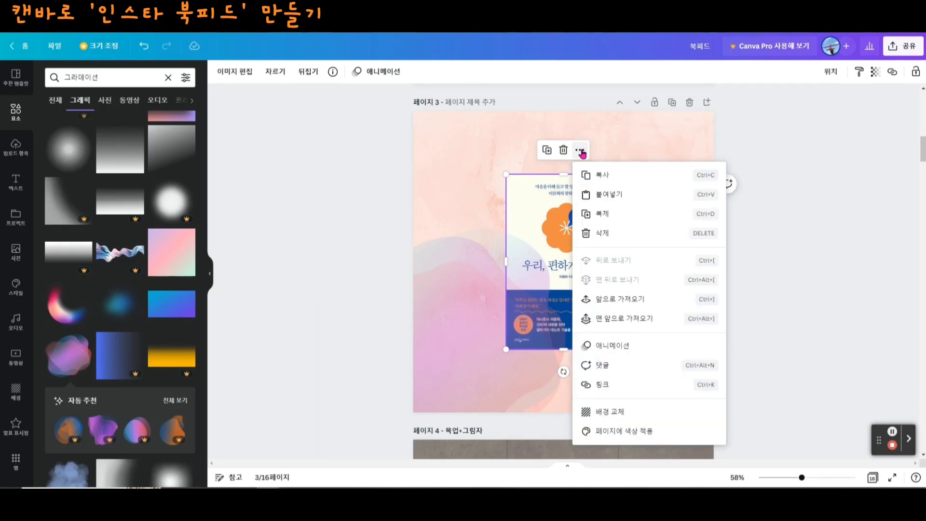
click(623, 322)
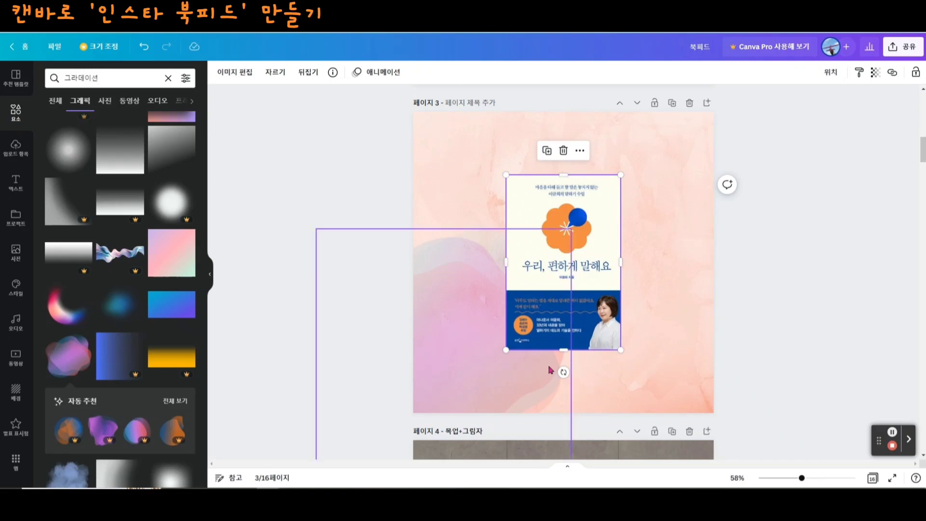
click(797, 362)
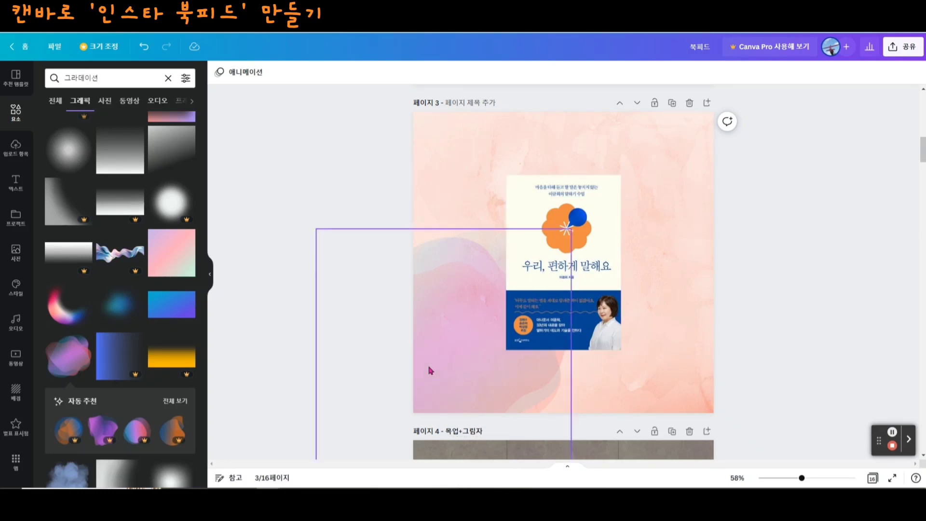
- Duplicate the gradient blob and place the copy over the upper-right corner of page 3
click(465, 365)
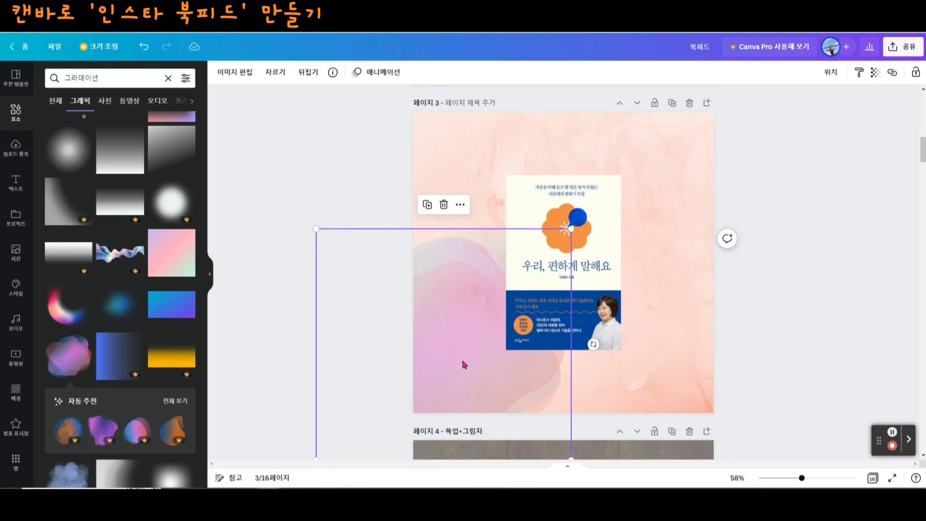
drag(464, 364, 637, 218)
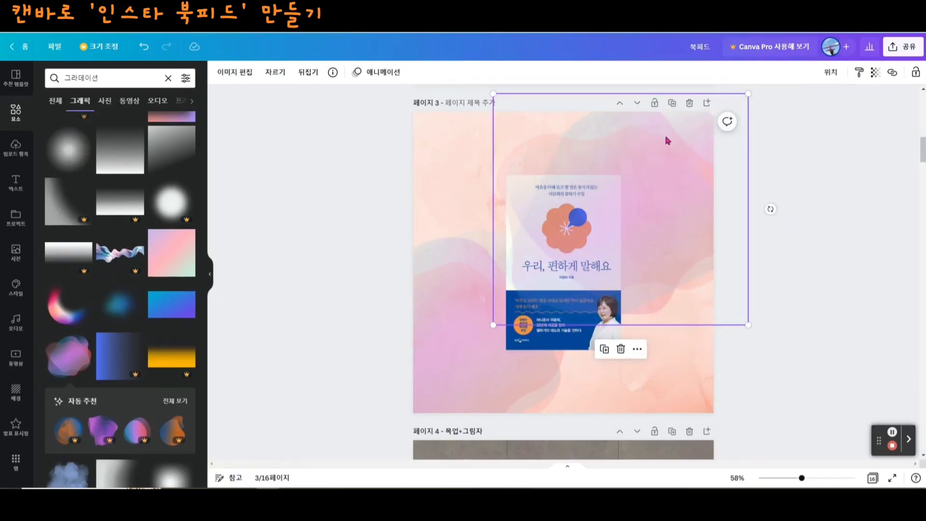
- Bring the book cover on page 3 to the front, above the duplicated gradient blob, and keep the cover selected
drag(772, 210, 699, 212)
click(585, 310)
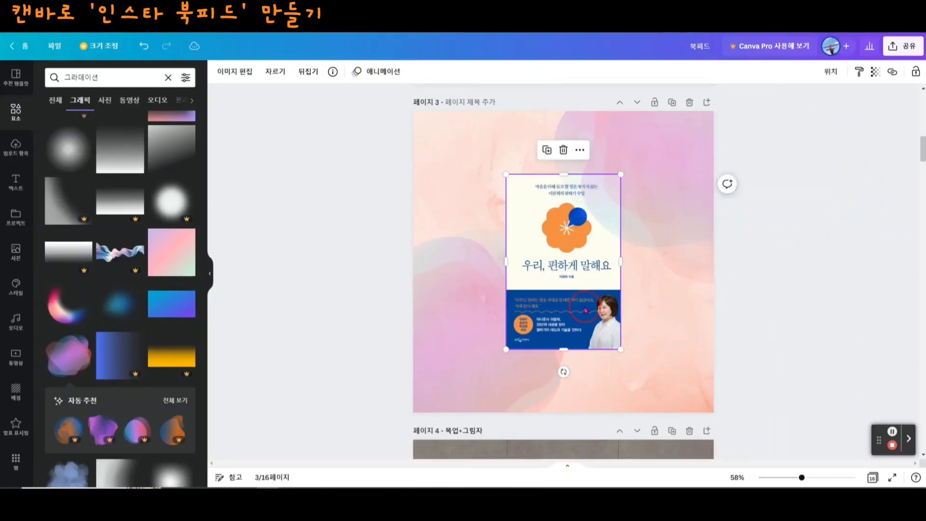
right_click(577, 253)
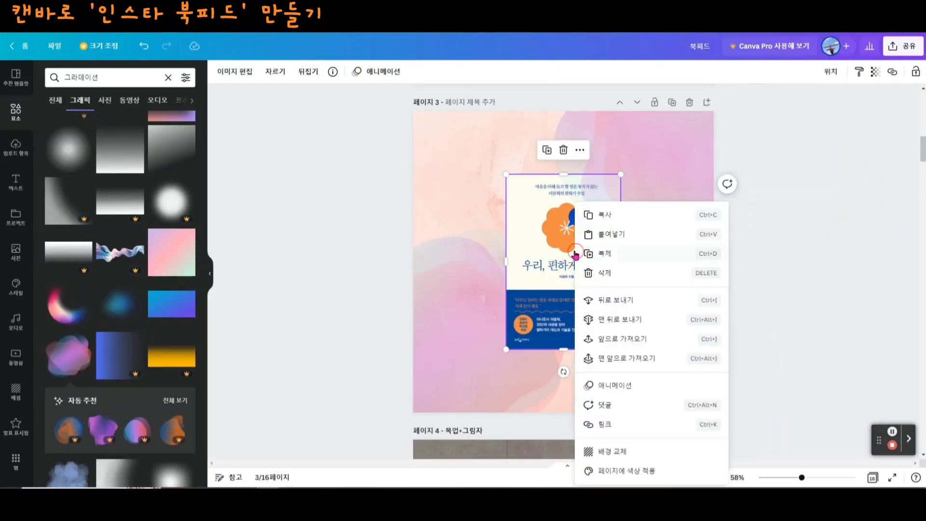
click(550, 250)
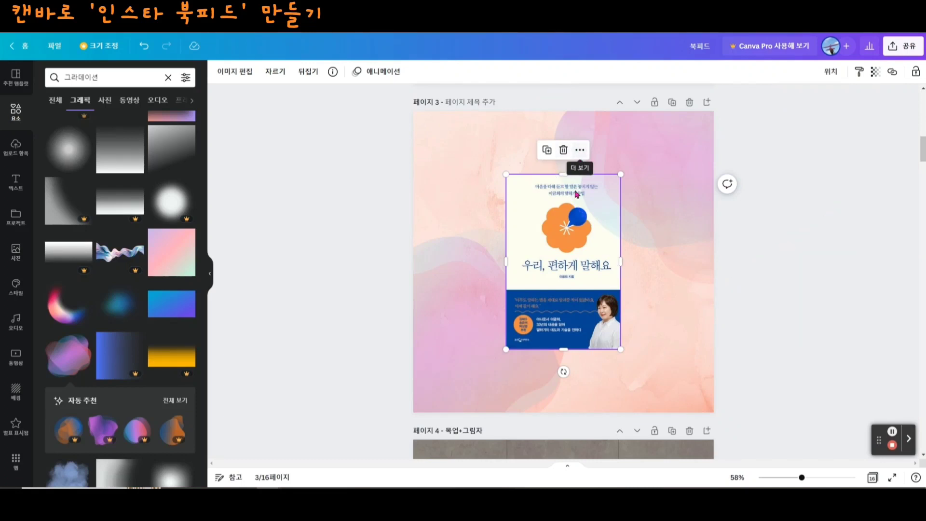
right_click(563, 279)
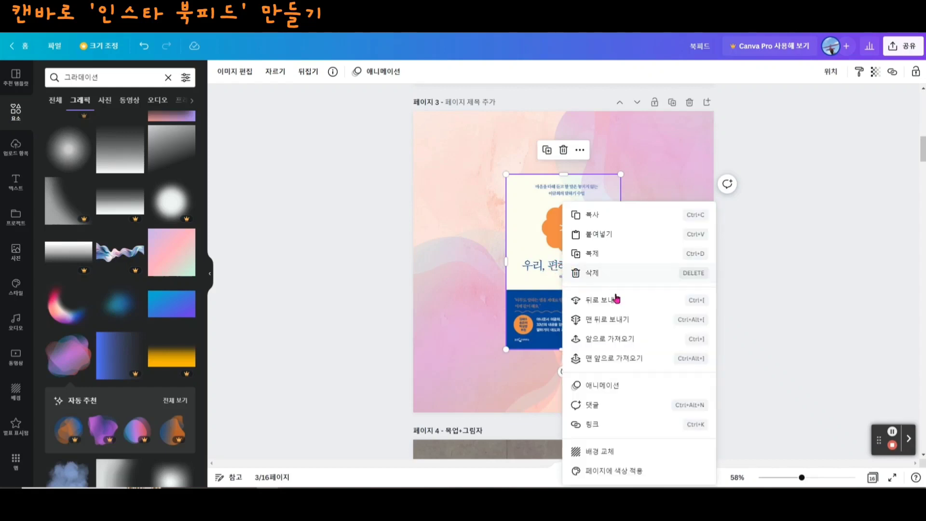
click(634, 362)
click(652, 359)
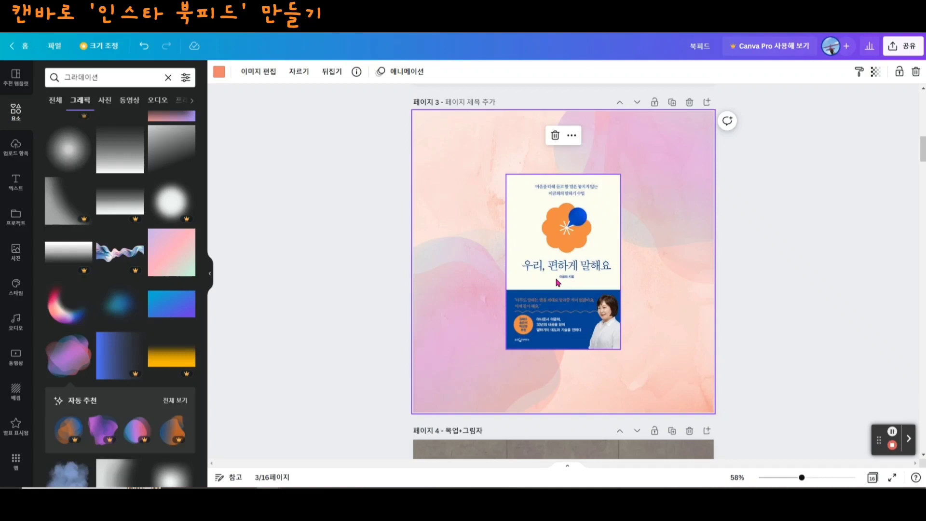
click(572, 262)
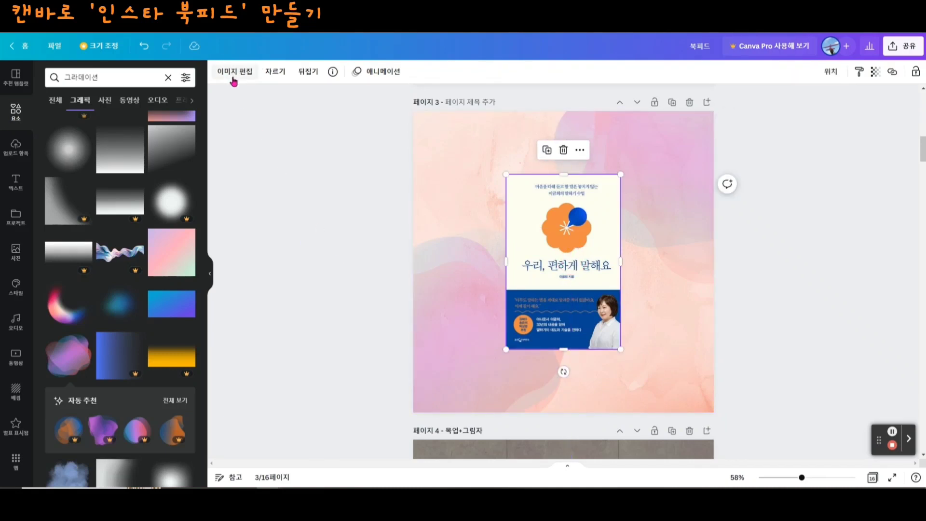
key(F1)
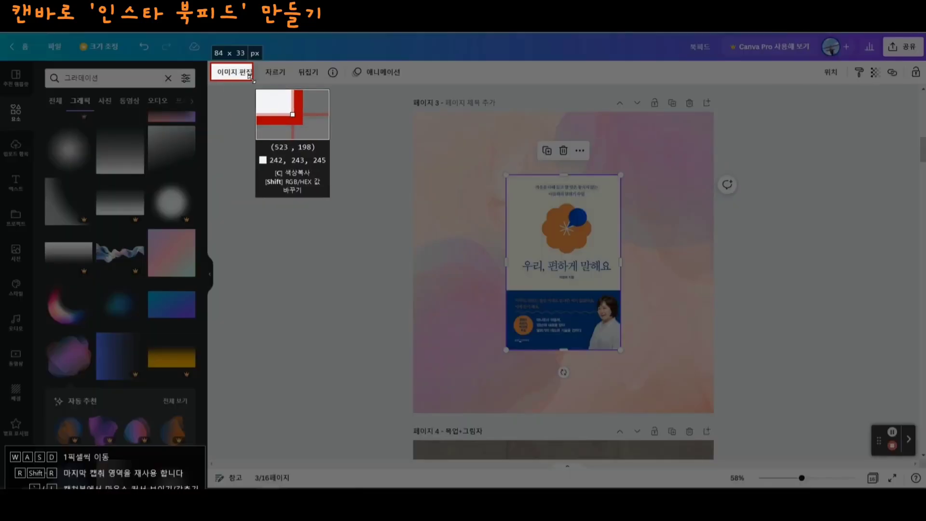
click(235, 78)
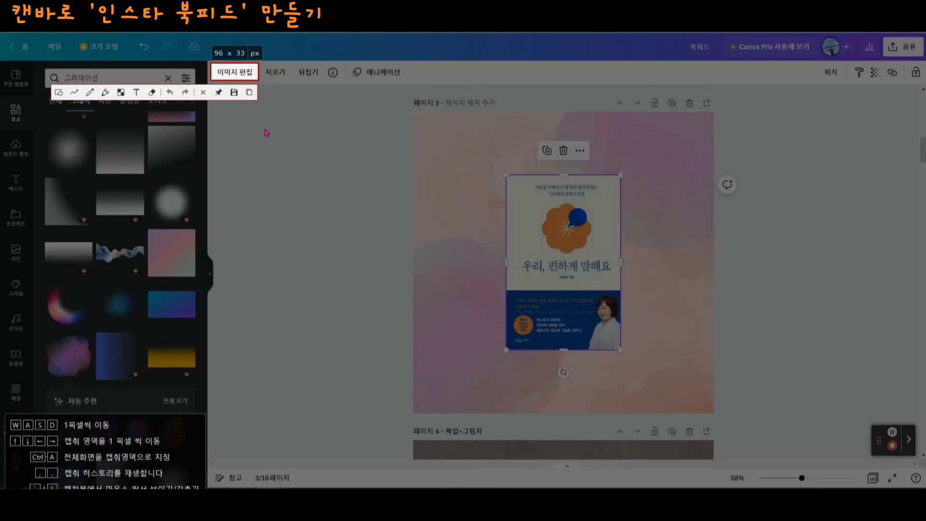
key(ctrl+c)
- Try the Glow shadow effect on the page 3 book cover, and replace it with the Drop shadow
click(234, 72)
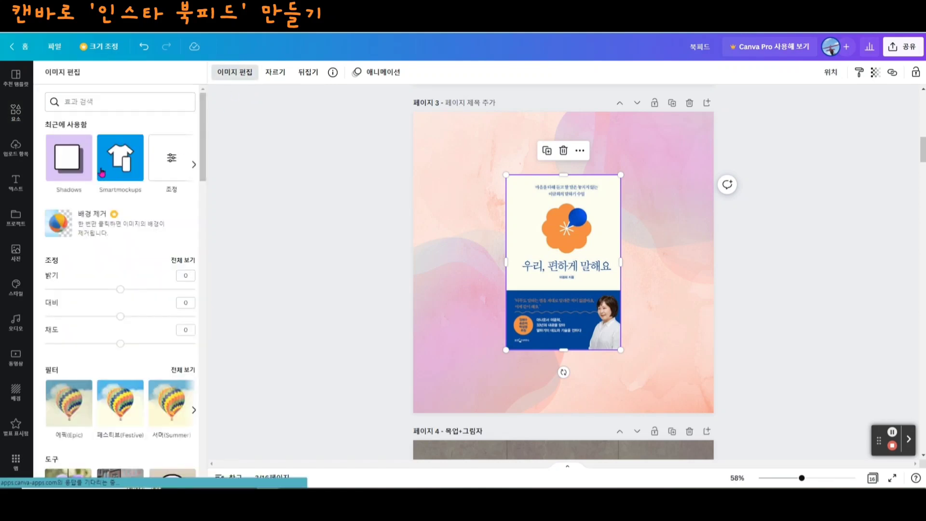
scroll(151, 294, down, 4)
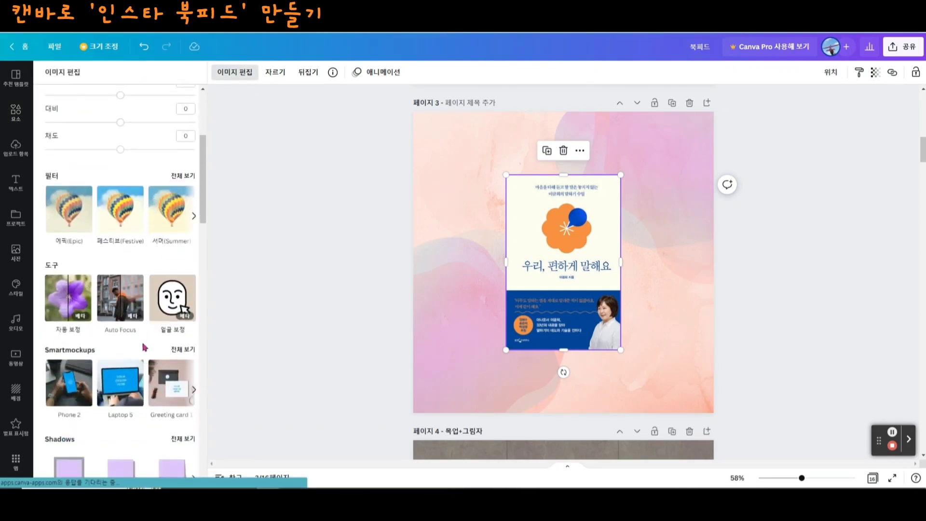
scroll(112, 390, down, 3)
scroll(111, 390, up, 3)
scroll(116, 388, down, 6)
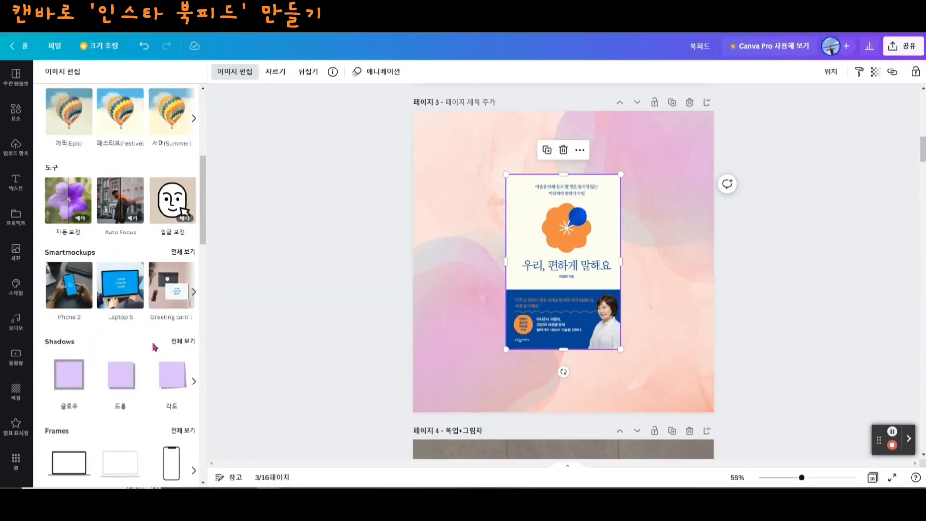
click(183, 341)
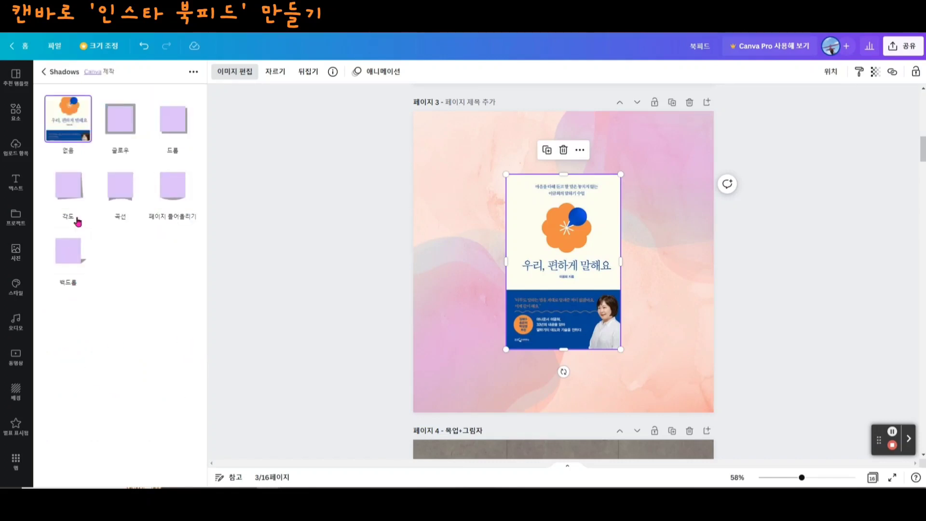
click(117, 124)
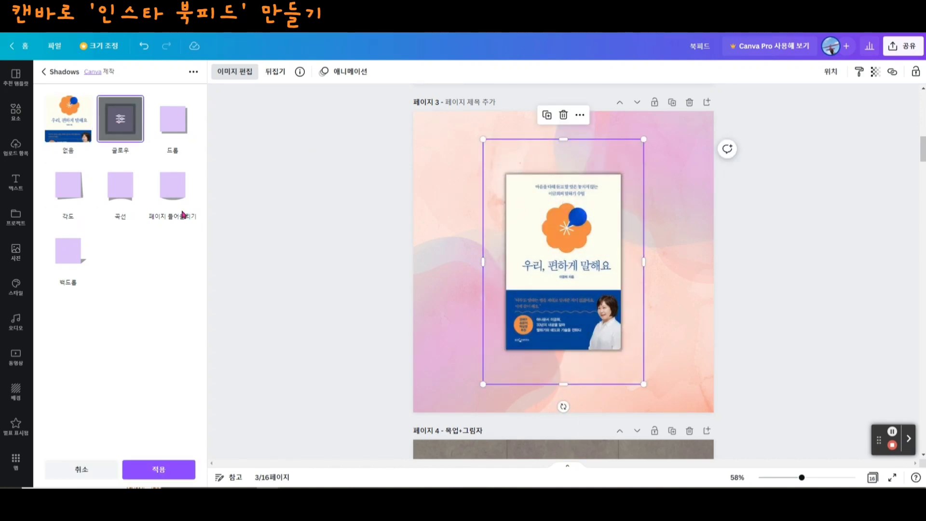
click(174, 122)
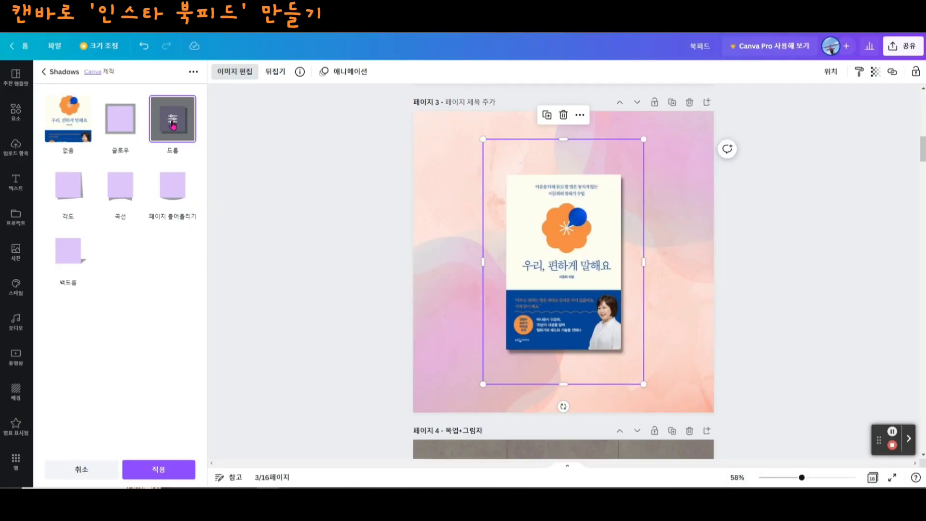
- Set the book cover's drop shadow to offset 4, transparency 74 and blur 8
click(174, 119)
drag(108, 146, 157, 202)
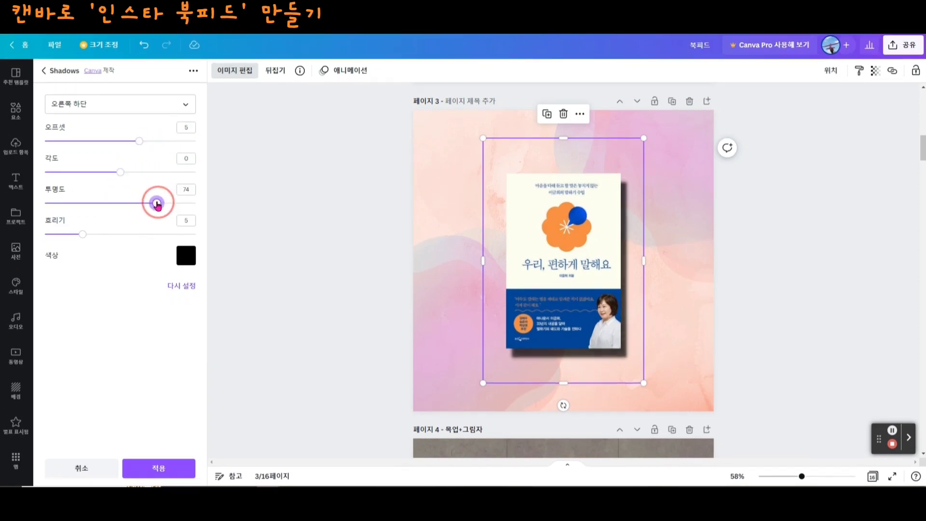
drag(139, 141, 125, 142)
drag(82, 235, 106, 235)
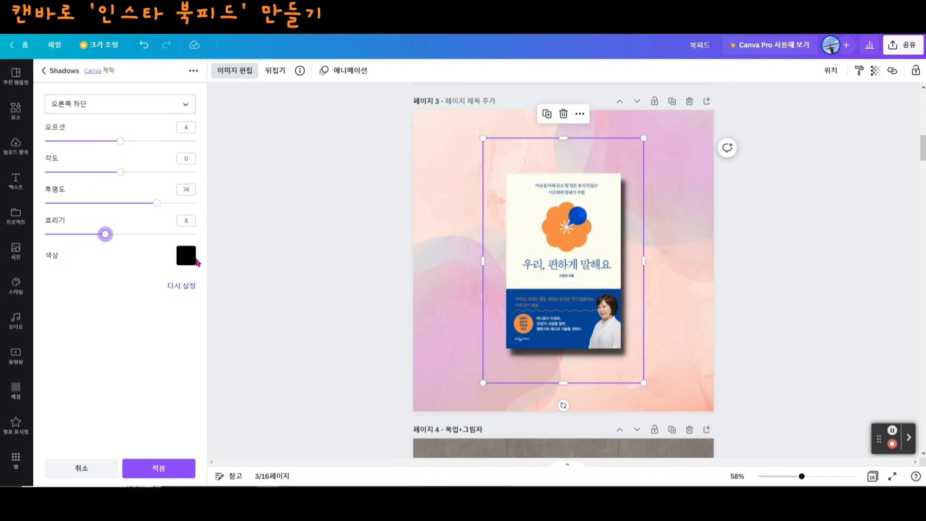
- Try blue as the shadow colour, set it back to black and apply the shadow to the book cover
click(193, 259)
click(236, 302)
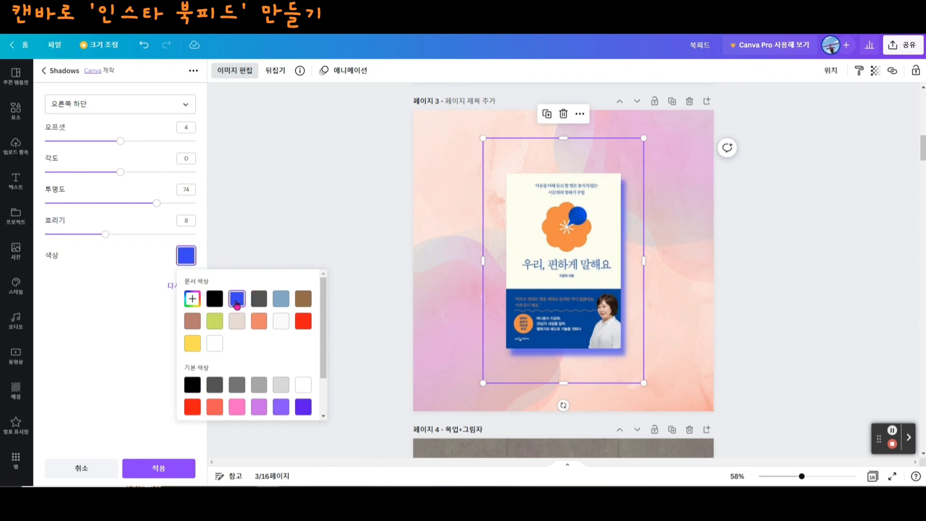
click(185, 254)
click(185, 255)
click(213, 303)
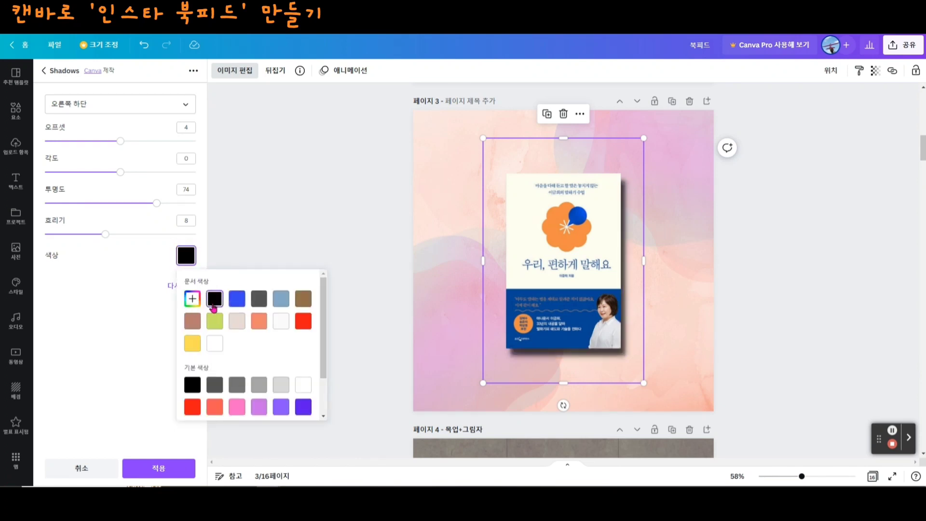
click(305, 183)
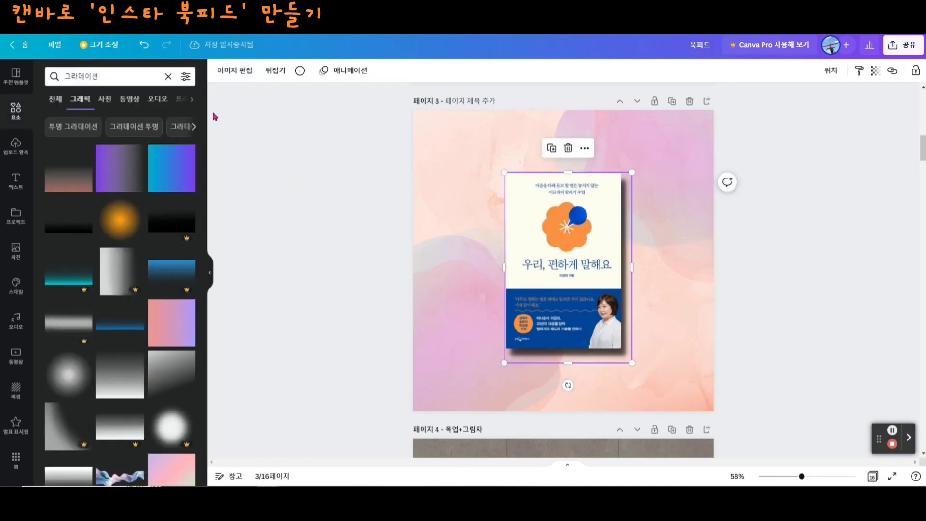
click(756, 360)
- Check the layout of page 2 and add the account handle as text centred below the book cover on page 3
scroll(713, 355, up, 5)
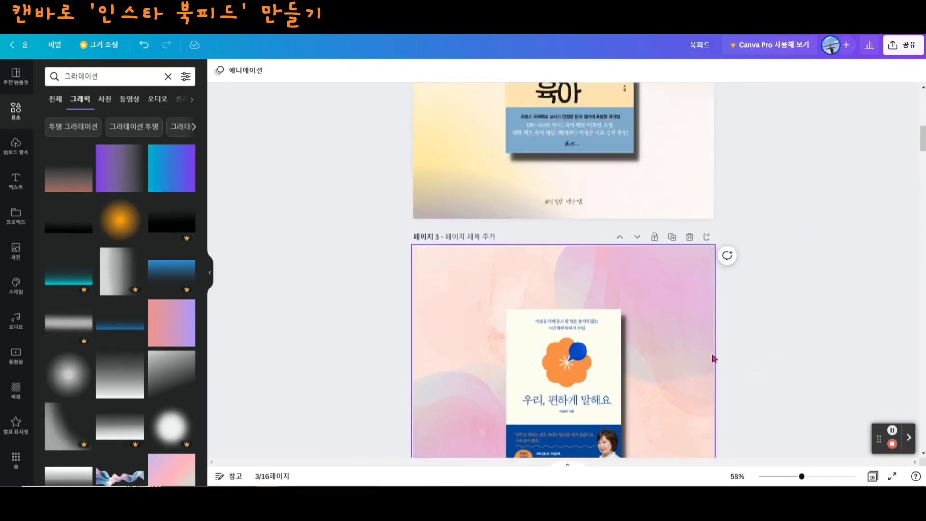
scroll(597, 250, down, 5)
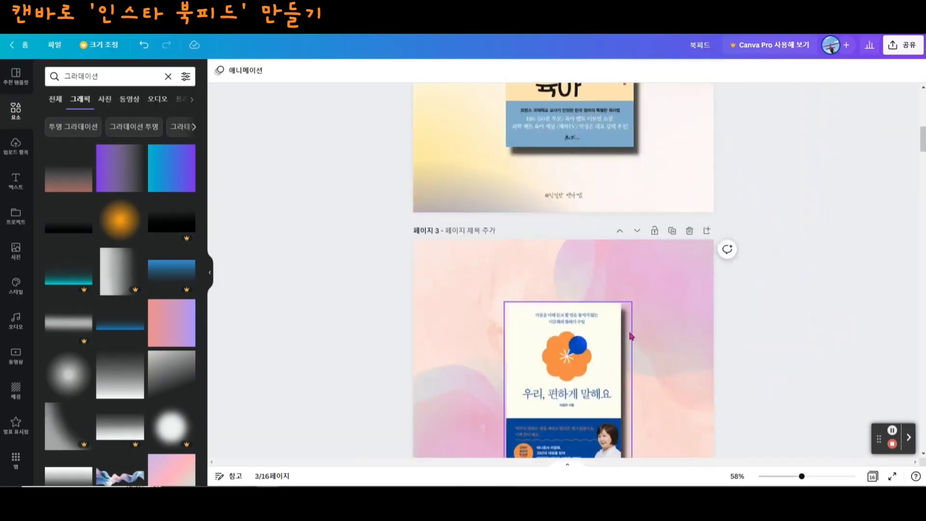
scroll(618, 275, up, 4)
scroll(618, 281, up, 2)
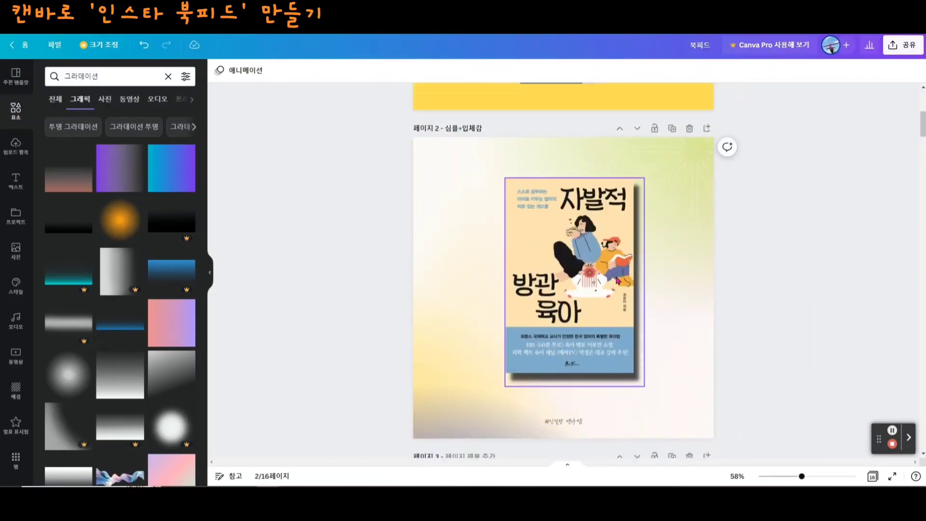
scroll(618, 281, down, 7)
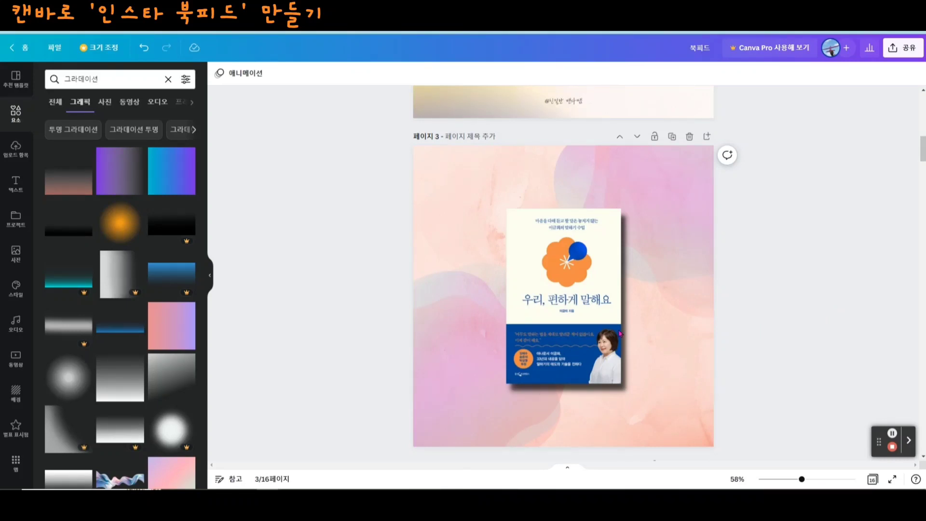
click(517, 393)
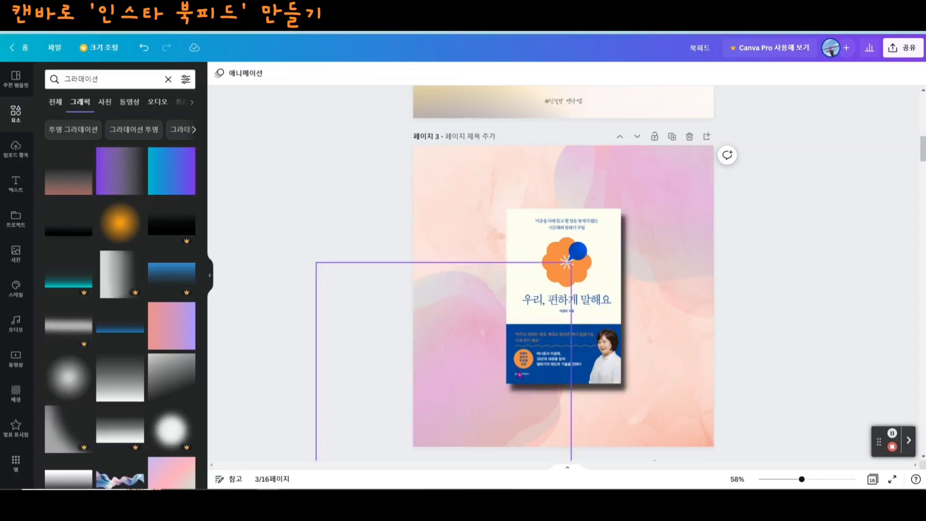
scroll(604, 355, down, 1)
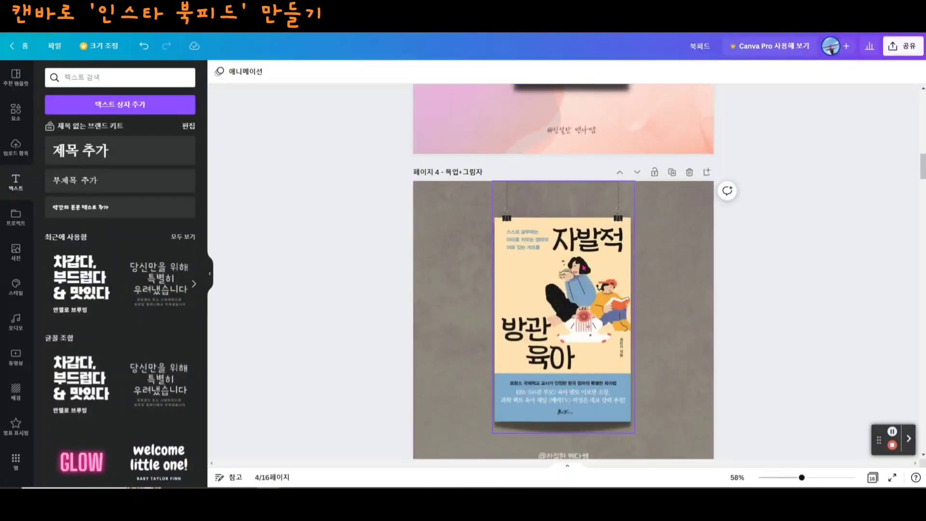
- Add a blank page after page 4 and select it
scroll(565, 231, down, 1)
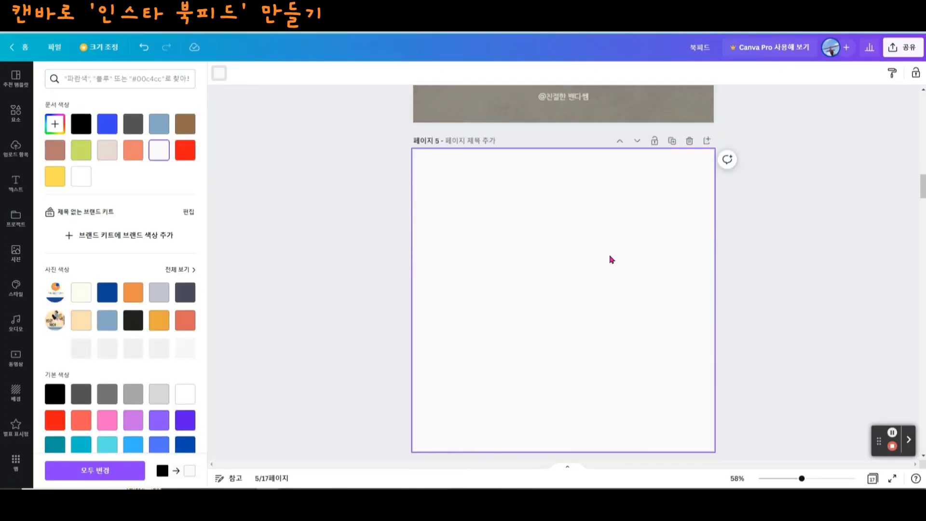
scroll(612, 259, up, 6)
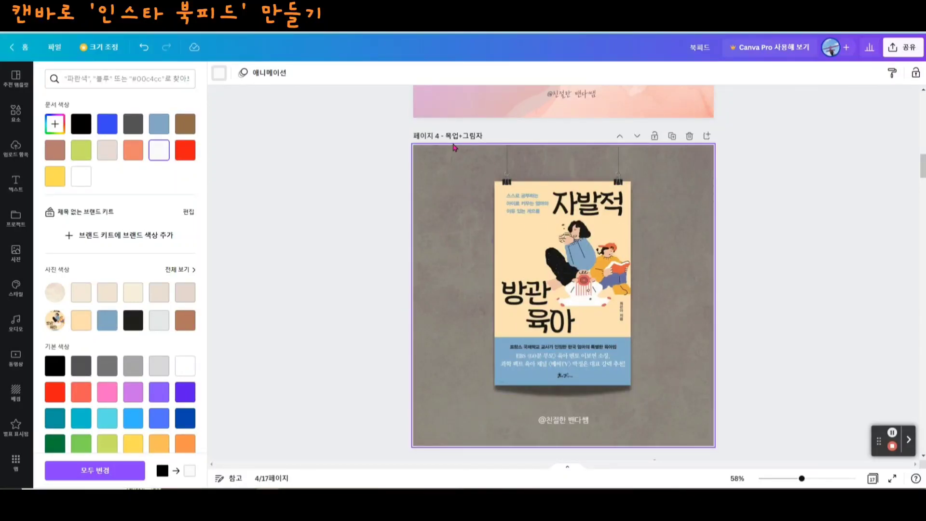
scroll(732, 268, down, 3)
scroll(730, 280, down, 7)
click(531, 318)
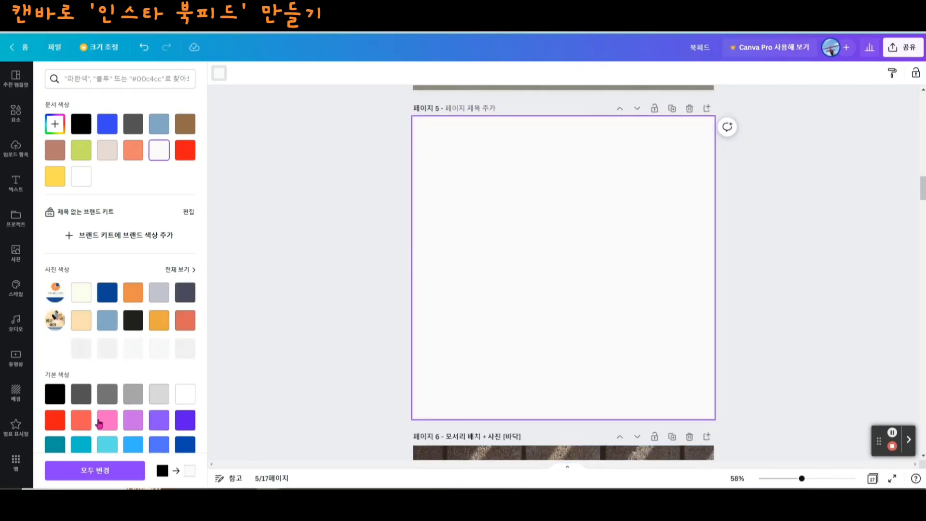
- Apply the green bokeh photo as the background of page 5
click(16, 394)
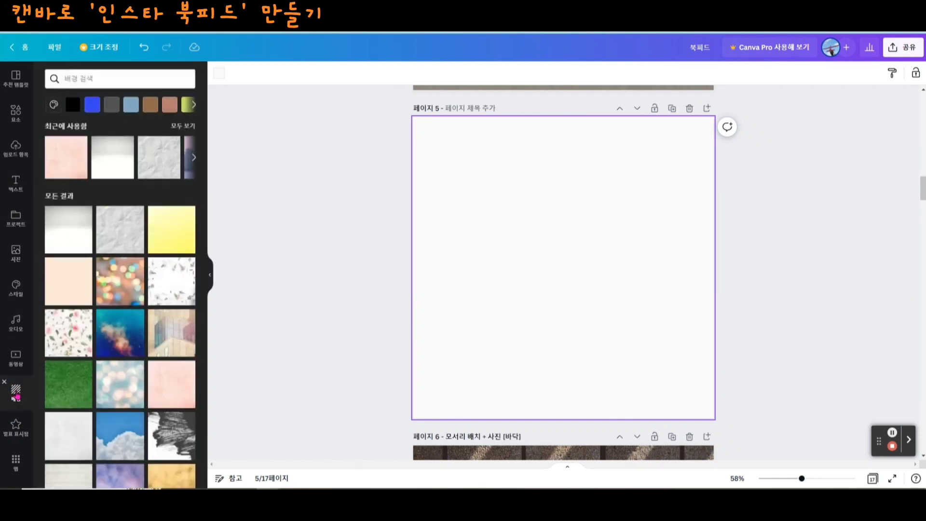
scroll(48, 397, down, 10)
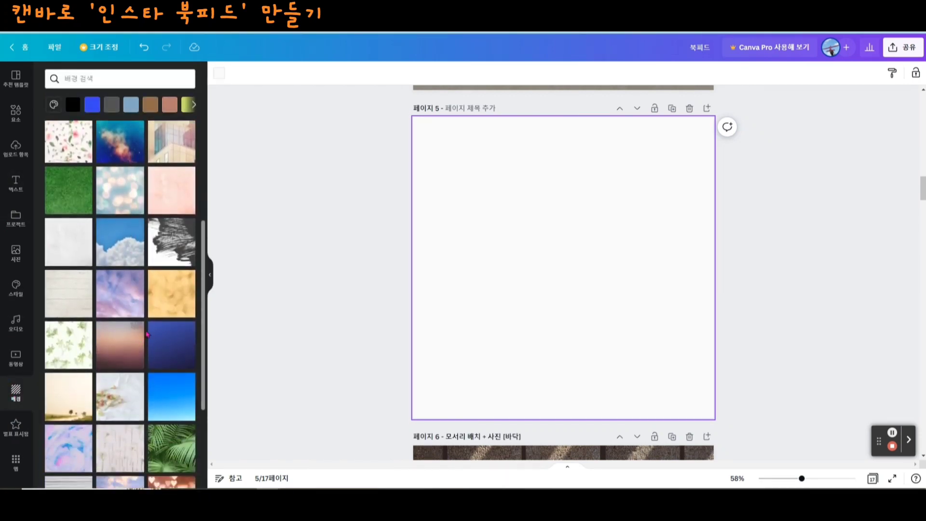
click(120, 458)
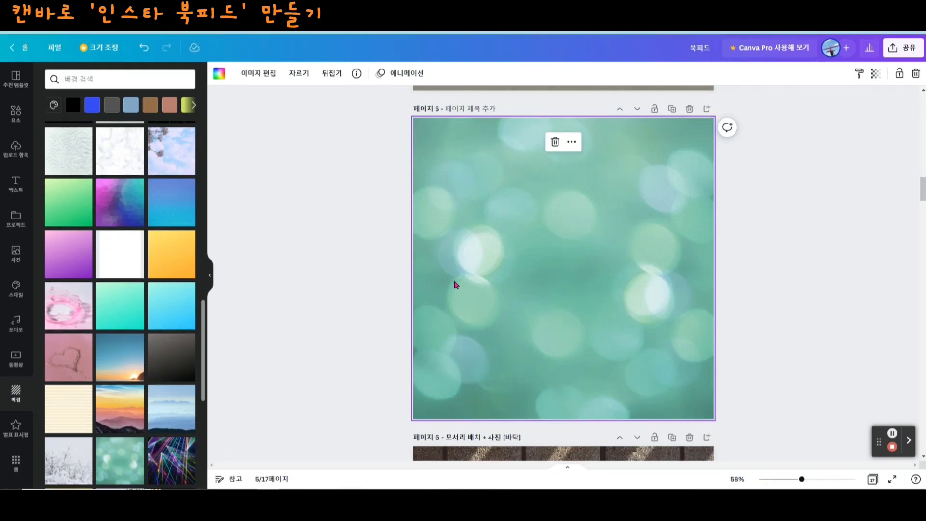
- Insert the uploaded orange-flower book cover image on page 5, over the green bokeh background
scroll(641, 352, up, 2)
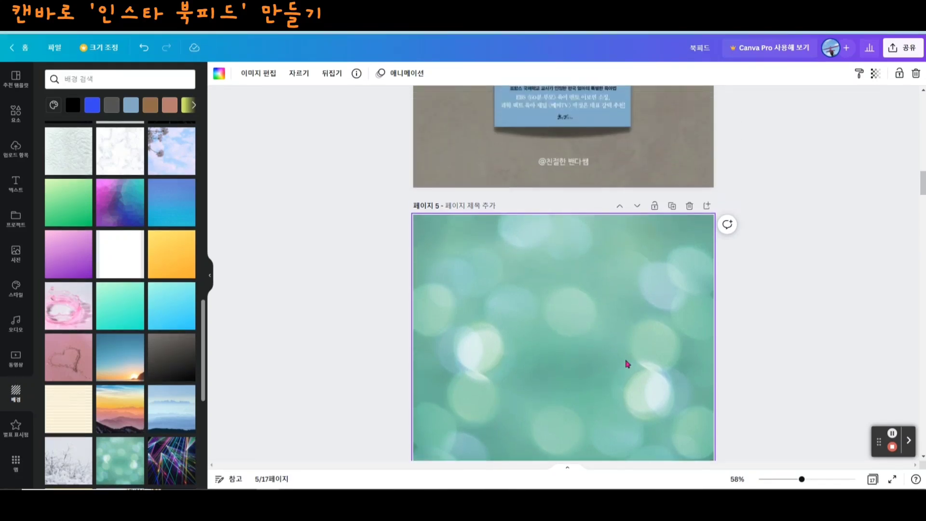
scroll(604, 391, down, 1)
scroll(577, 345, up, 3)
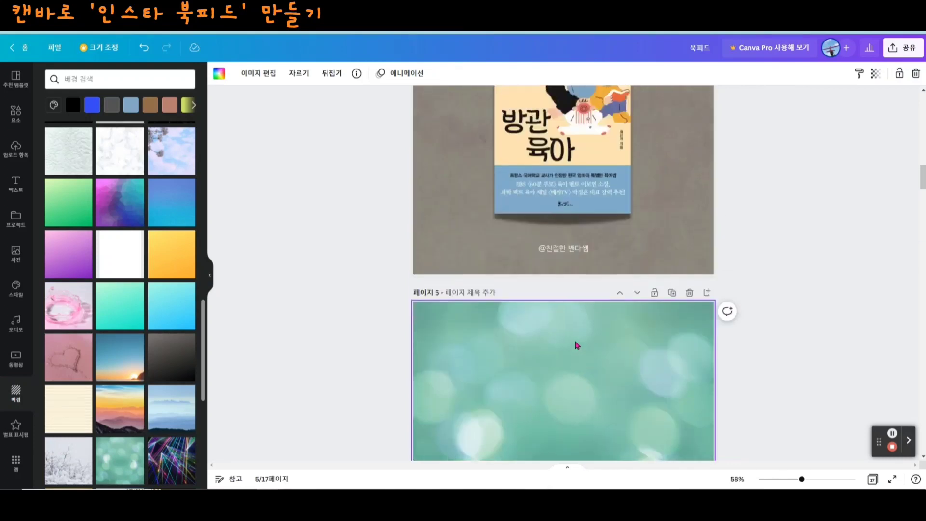
scroll(602, 351, down, 3)
scroll(472, 379, down, 1)
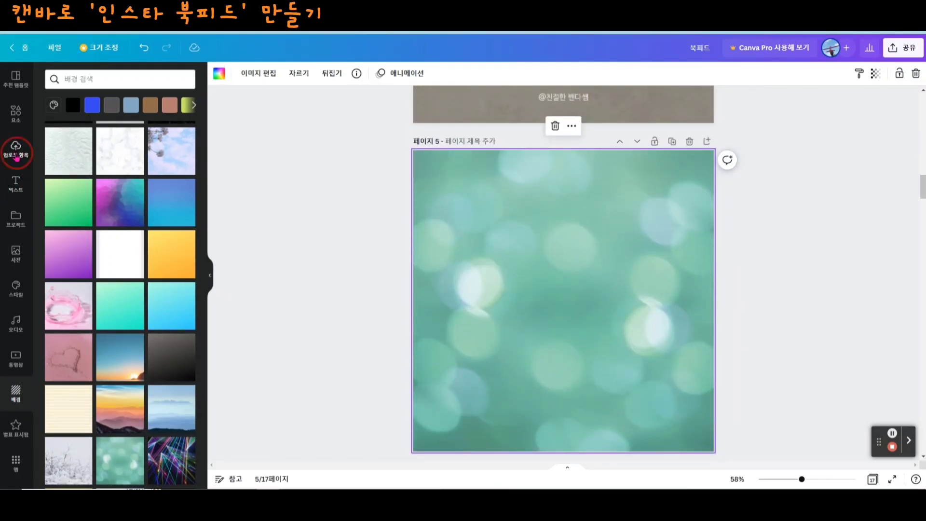
click(16, 150)
click(65, 201)
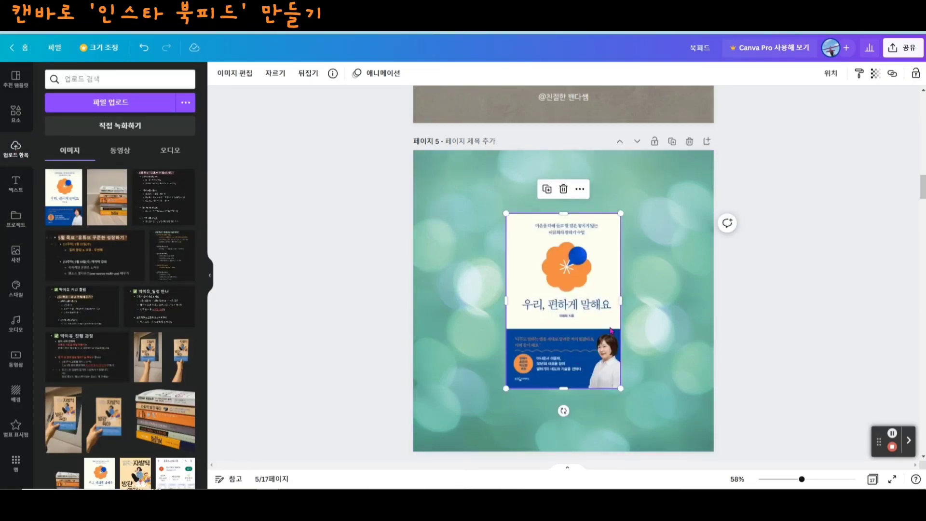
- Check page 4 for reference and open the full Smartmockups collection for the orange-flower book cover on page 5
scroll(595, 319, up, 5)
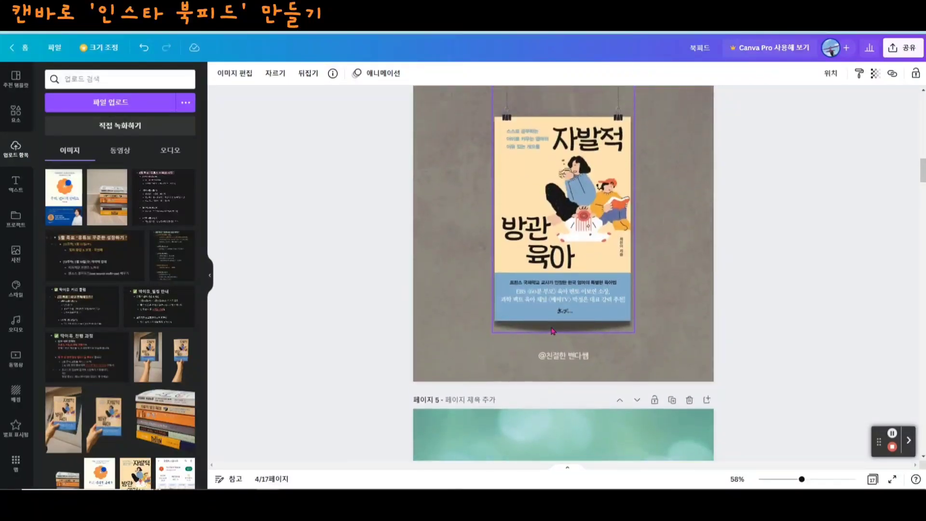
scroll(524, 231, up, 2)
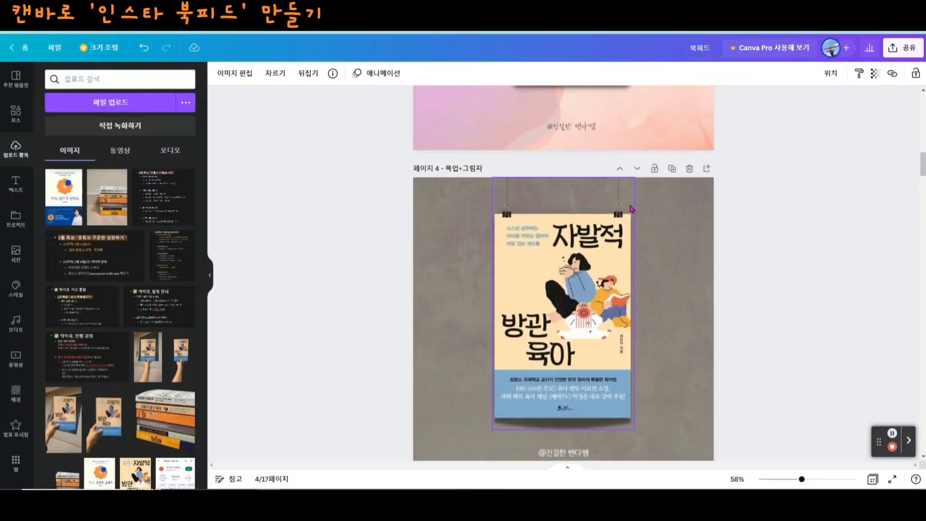
scroll(685, 246, down, 6)
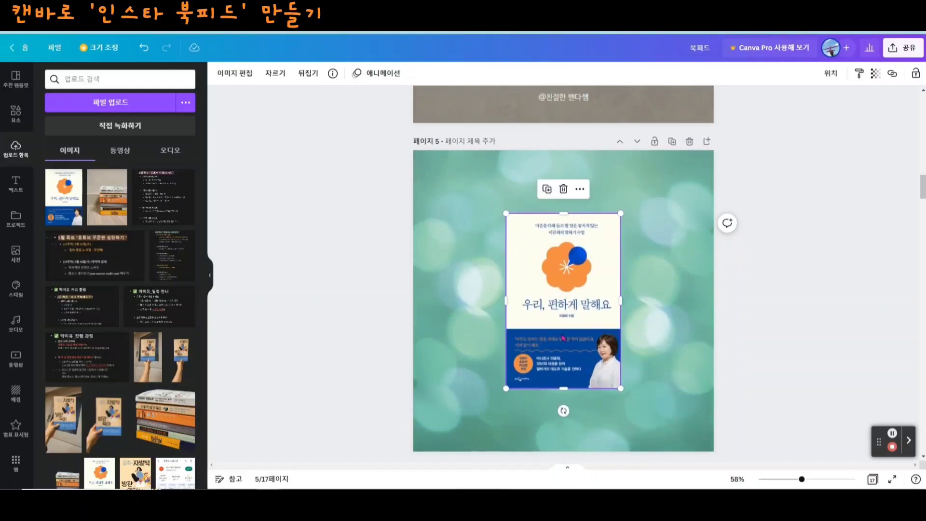
click(760, 388)
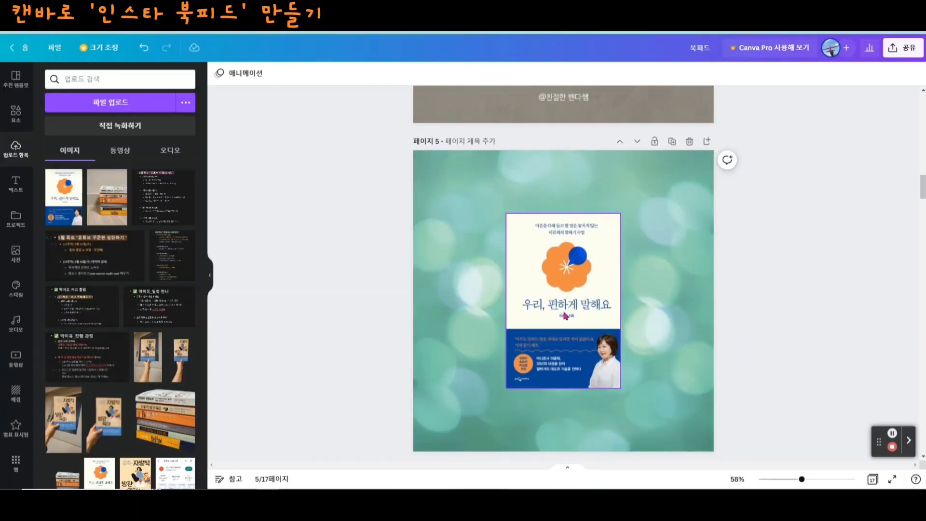
click(565, 316)
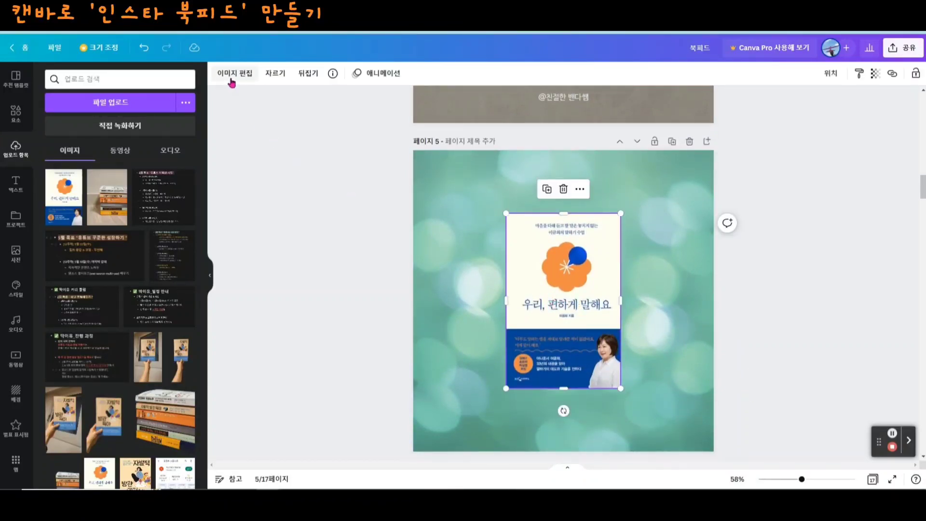
click(240, 78)
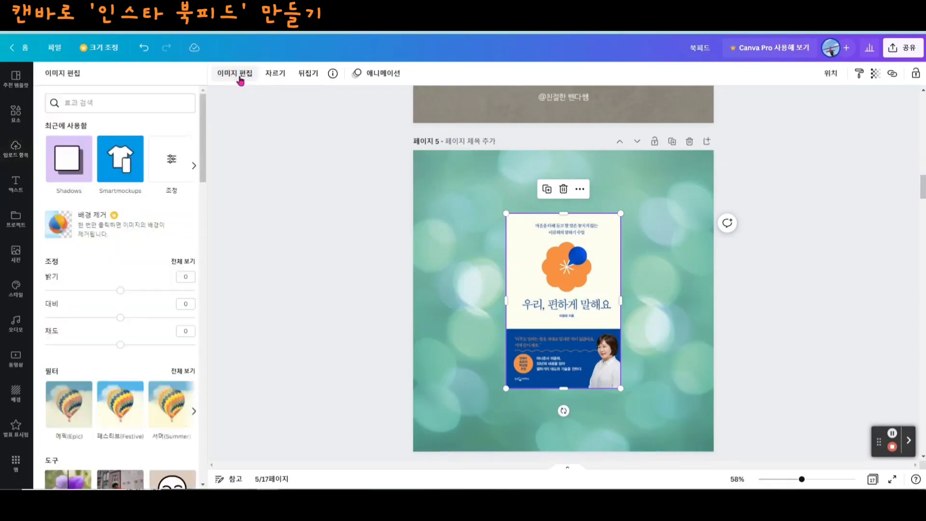
scroll(87, 270, down, 6)
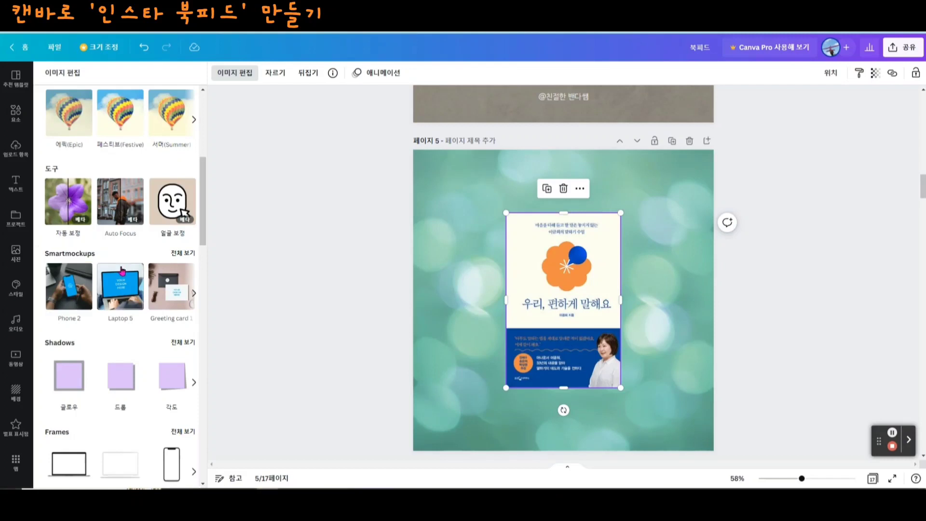
click(181, 254)
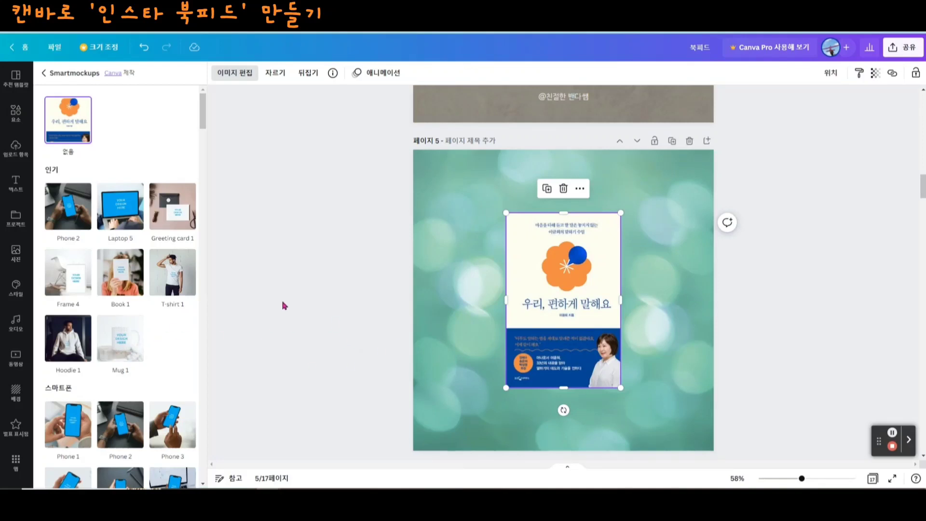
- Find the hanging poster mockups, compare Poster 7 with Poster 8, and choose Poster 7 for the book cover
scroll(121, 396, down, 1)
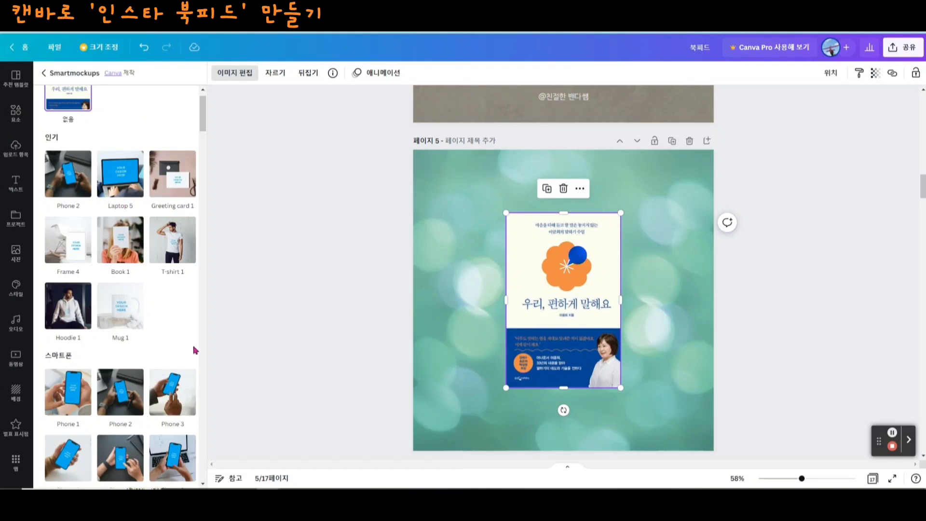
scroll(167, 320, down, 1)
scroll(167, 321, down, 3)
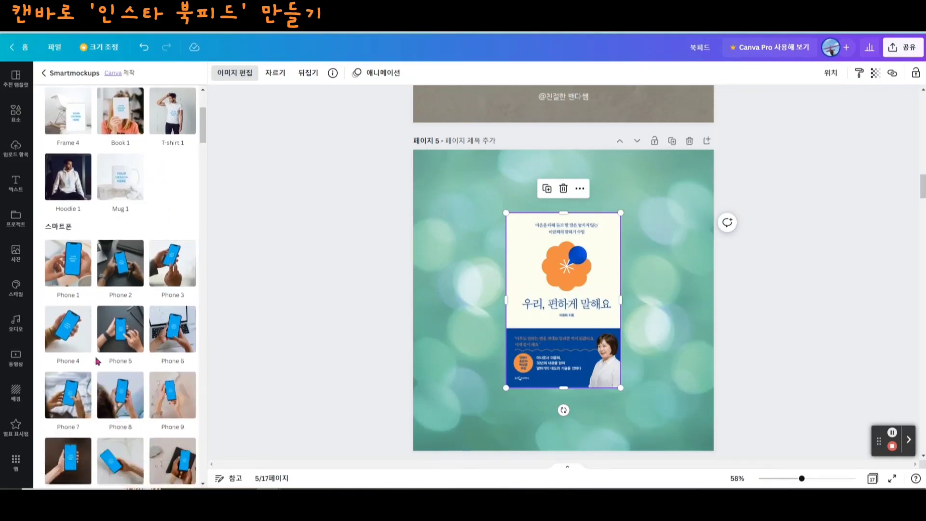
scroll(159, 295, down, 10)
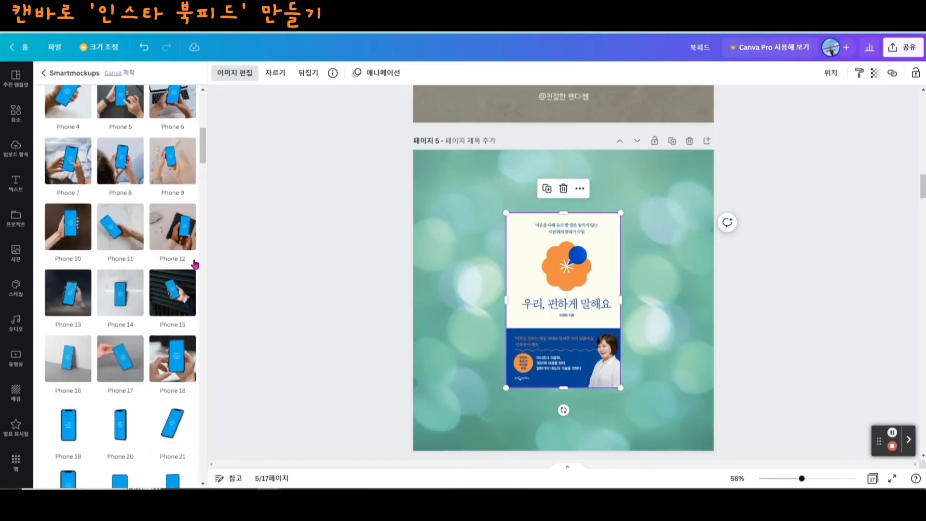
scroll(151, 285, down, 10)
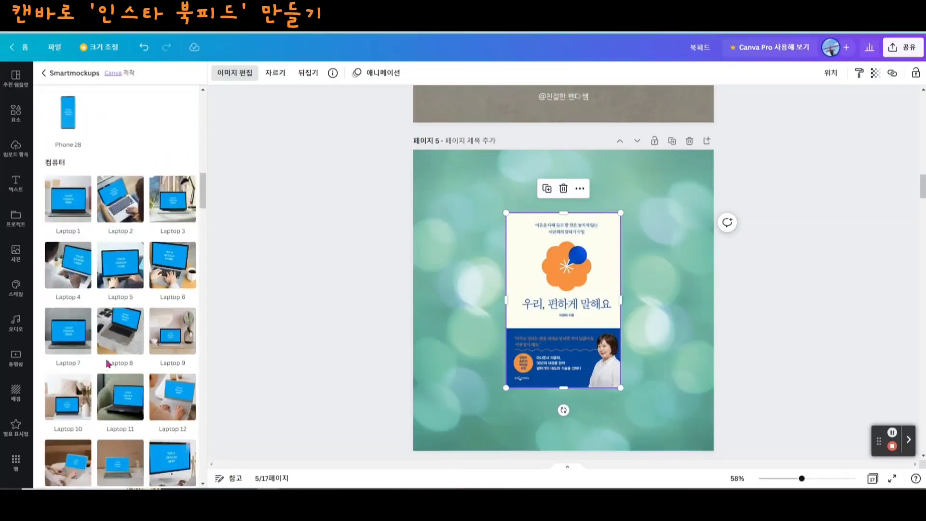
scroll(131, 358, down, 10)
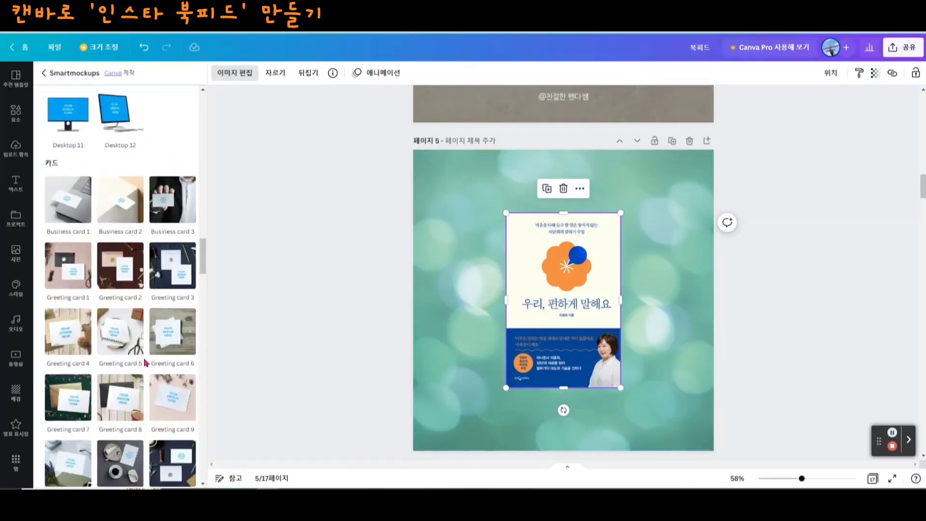
scroll(160, 382, down, 7)
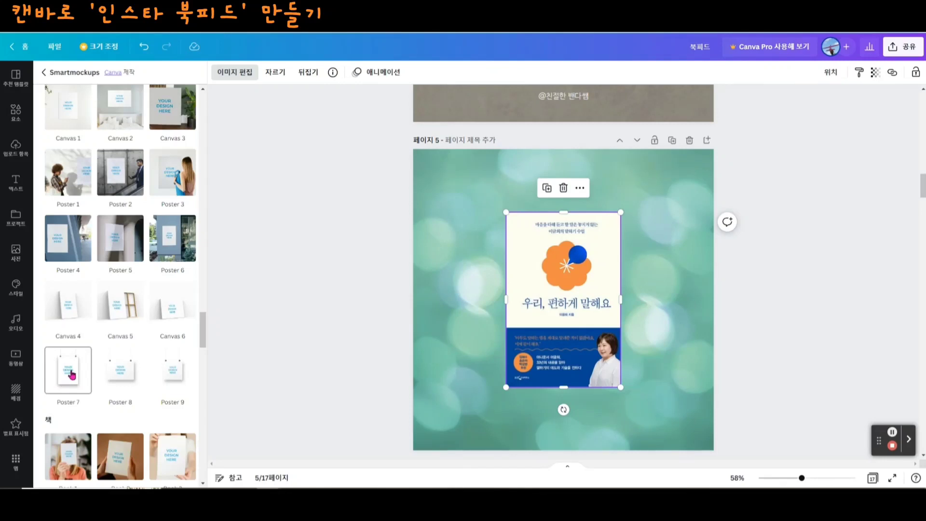
click(70, 373)
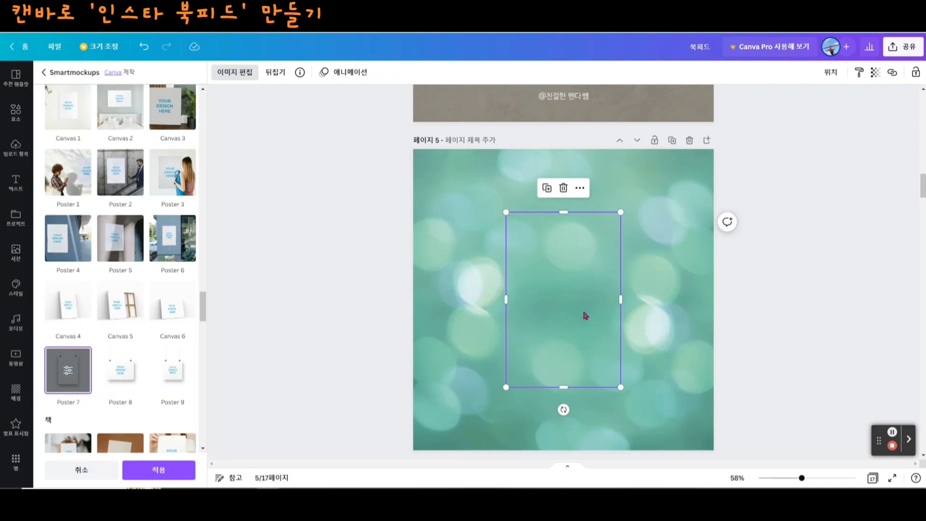
click(121, 371)
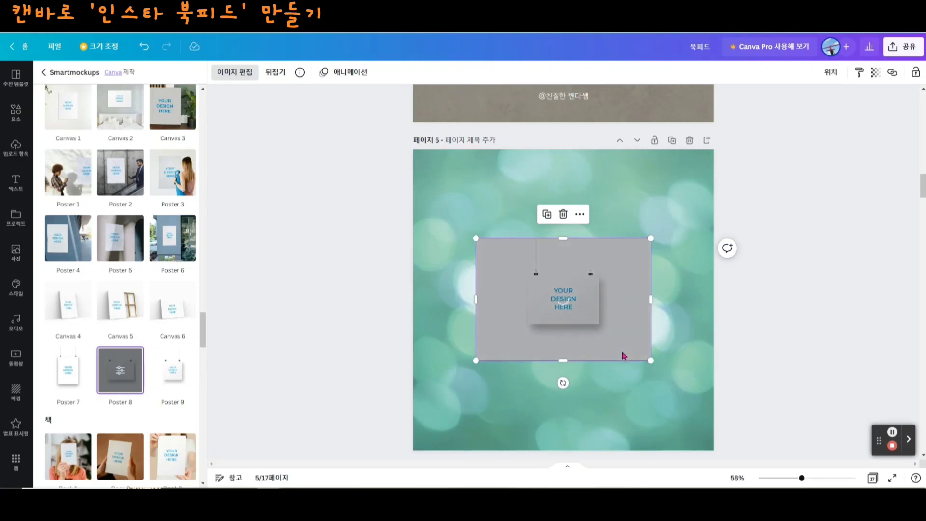
click(63, 380)
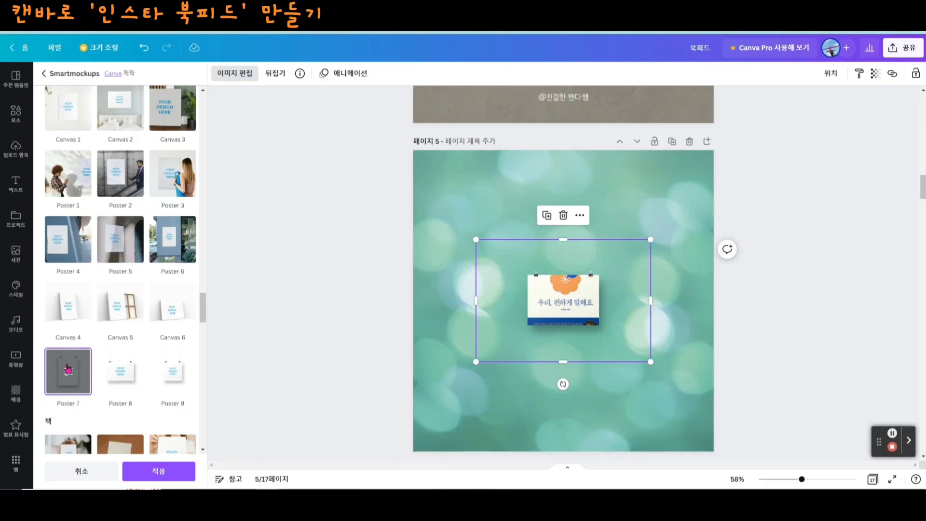
- Set the Poster 7 mockup's crop to 맞춤, move it up to page 5's top edge and apply it
click(68, 372)
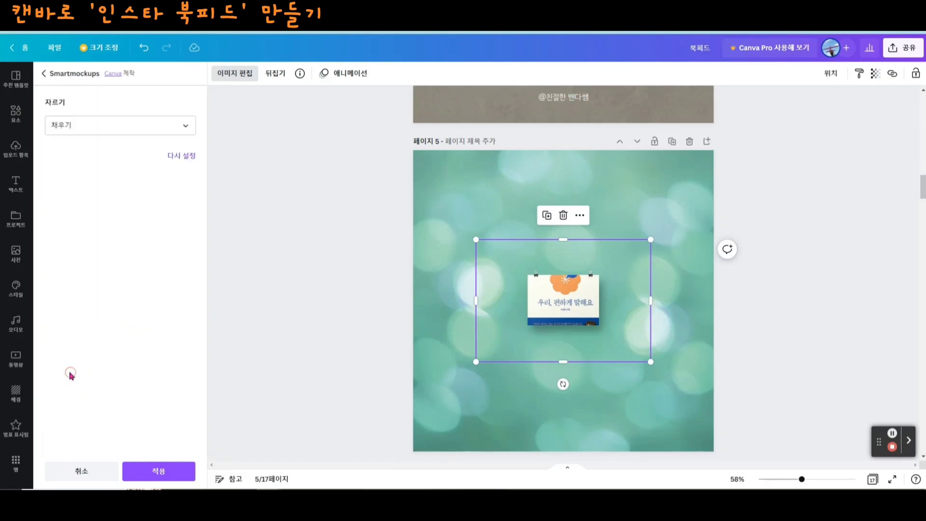
click(188, 125)
click(152, 173)
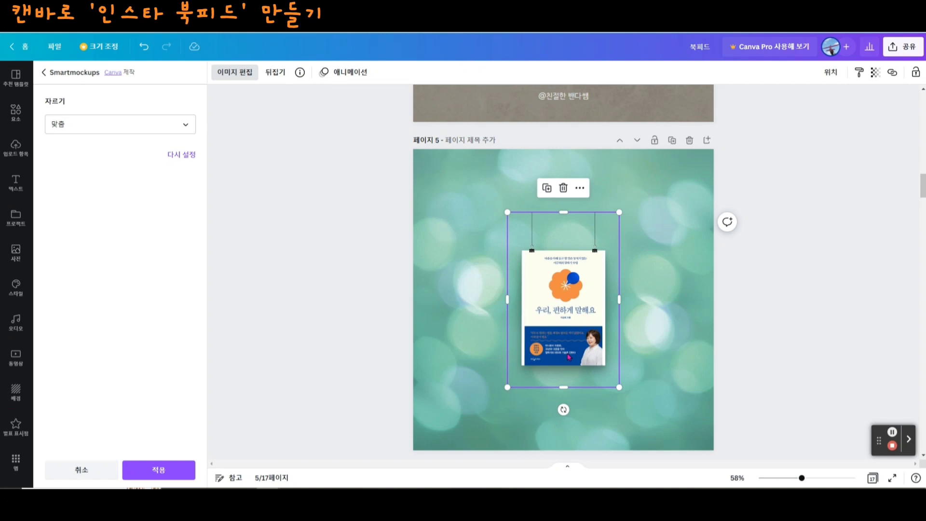
drag(572, 336, 572, 273)
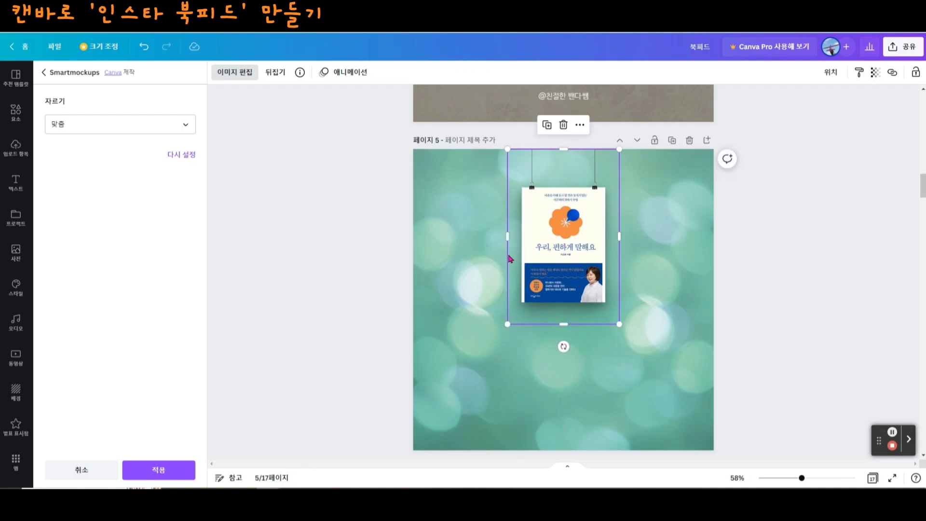
click(159, 478)
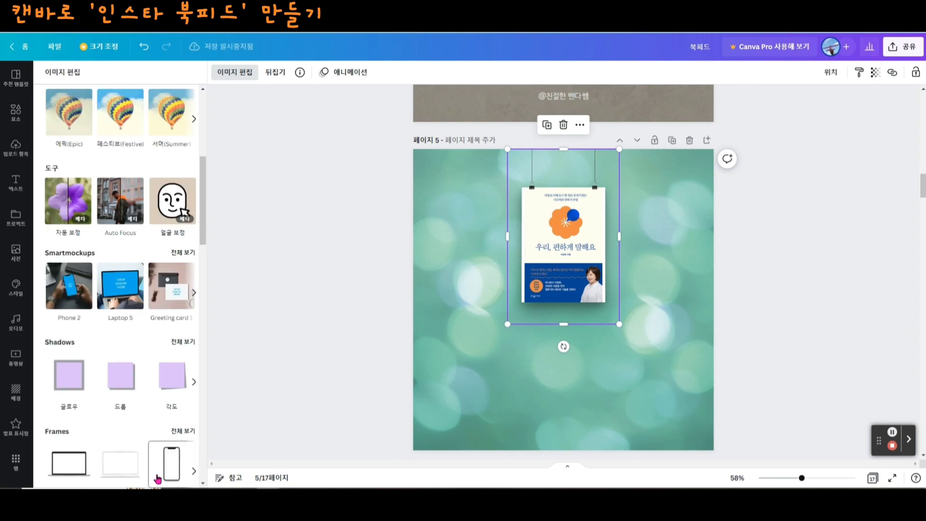
- Enlarge the hanging book mockup on page 5 and centre it horizontally, keeping its strings at the page's top edge
drag(621, 323, 674, 410)
drag(624, 370, 612, 370)
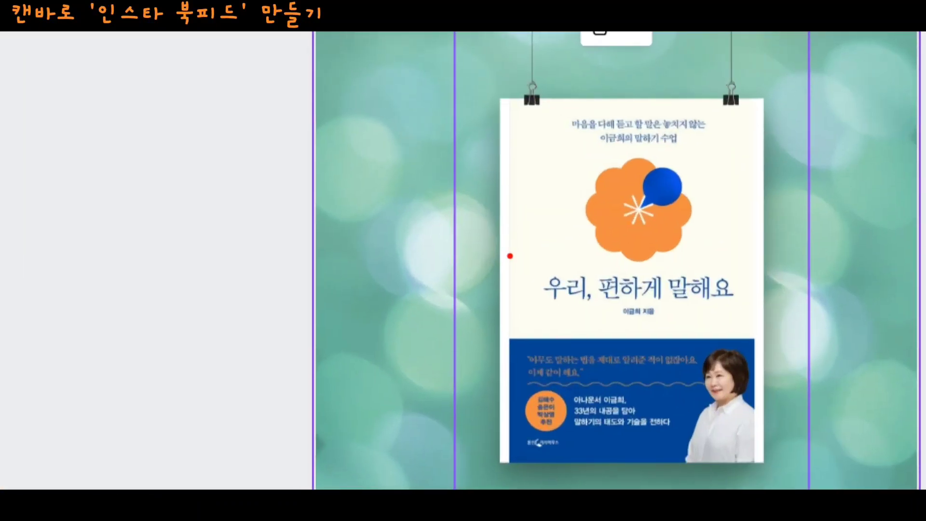
- Crop the hanging mockup to the book cover's side and lower edges, cutting off the white strips and the built-in shadow
mouse_move(491, 231)
mouse_down()
mouse_move(523, 258)
mouse_move(492, 260)
mouse_move(508, 221)
mouse_up()
mouse_move(754, 278)
mouse_down()
mouse_move(755, 238)
mouse_move(771, 247)
mouse_move(755, 287)
mouse_up()
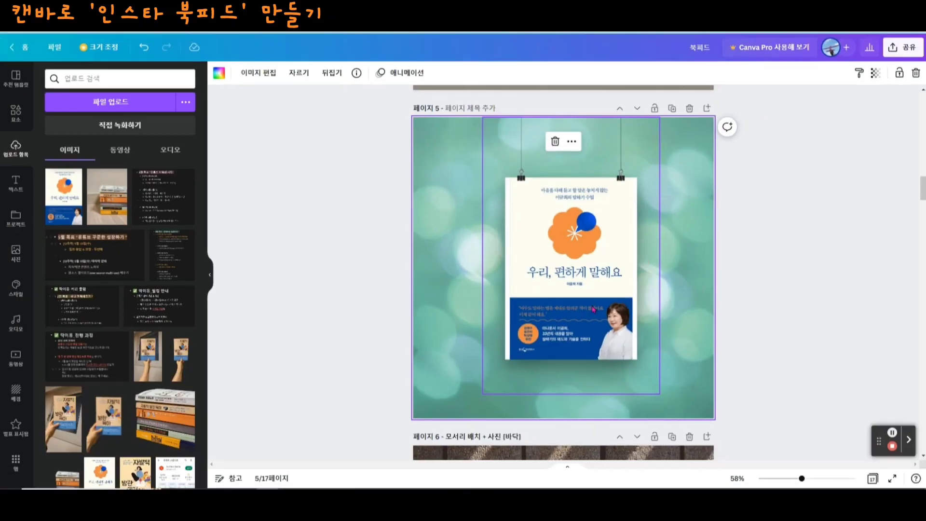
double_click(528, 274)
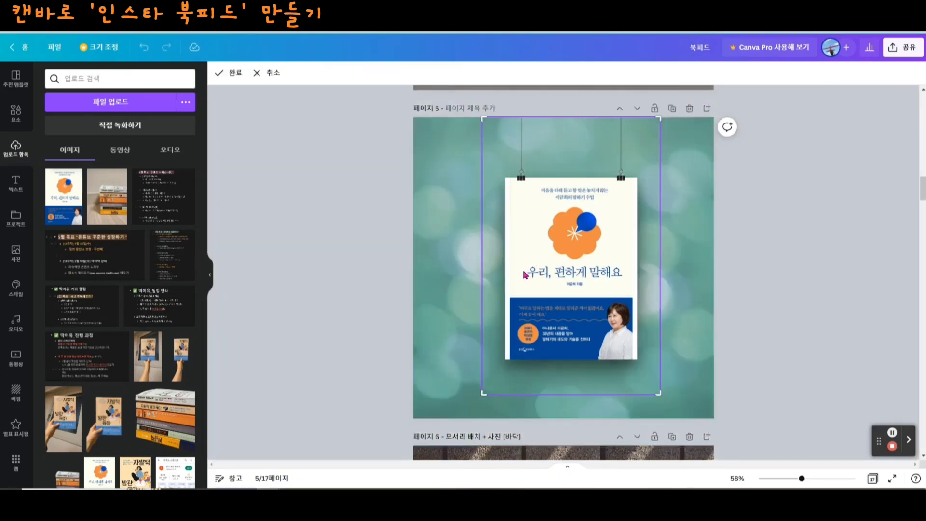
drag(480, 392, 506, 384)
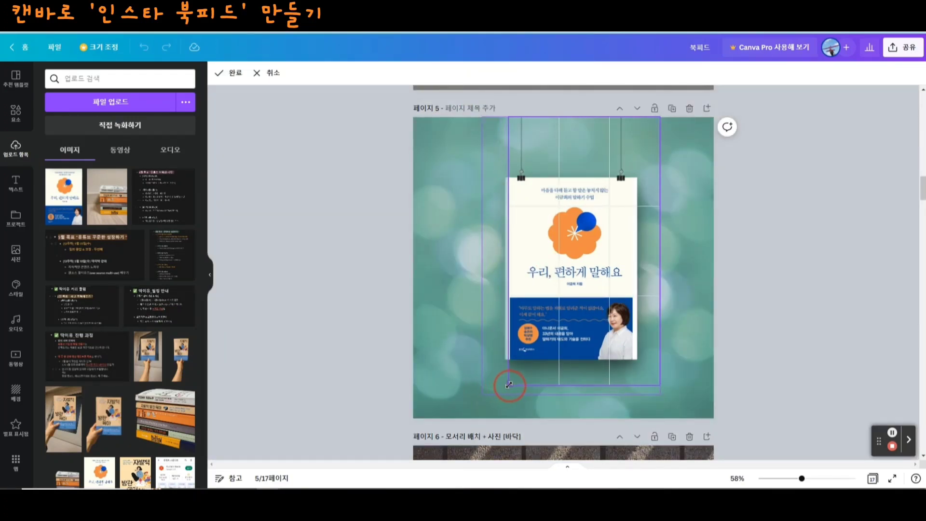
drag(659, 385, 633, 383)
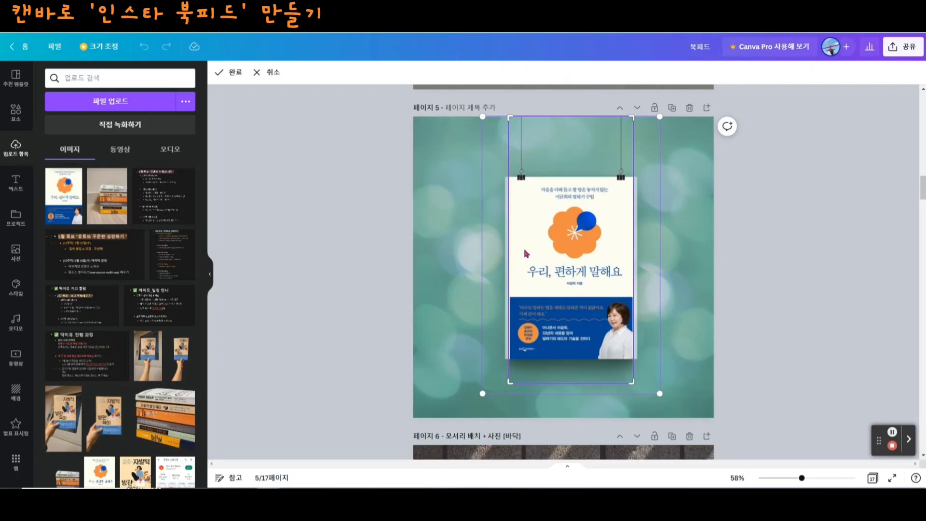
click(223, 78)
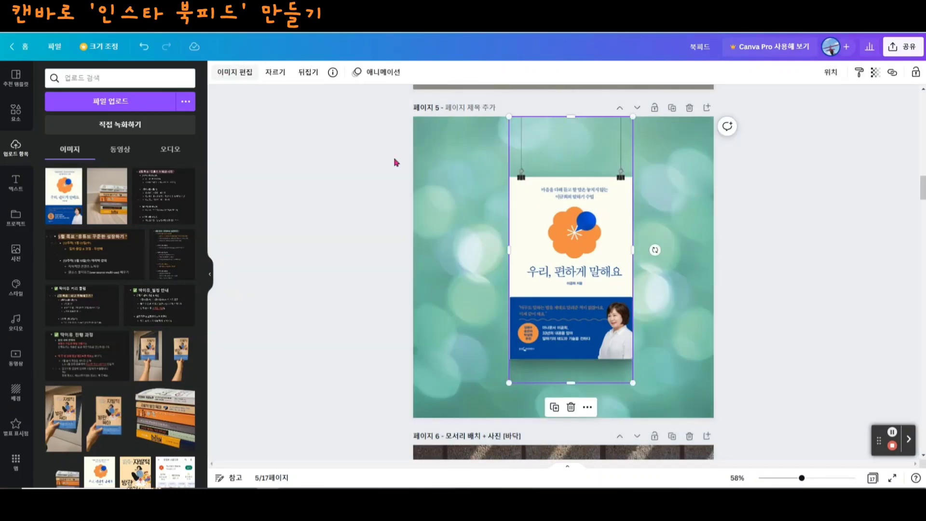
click(710, 382)
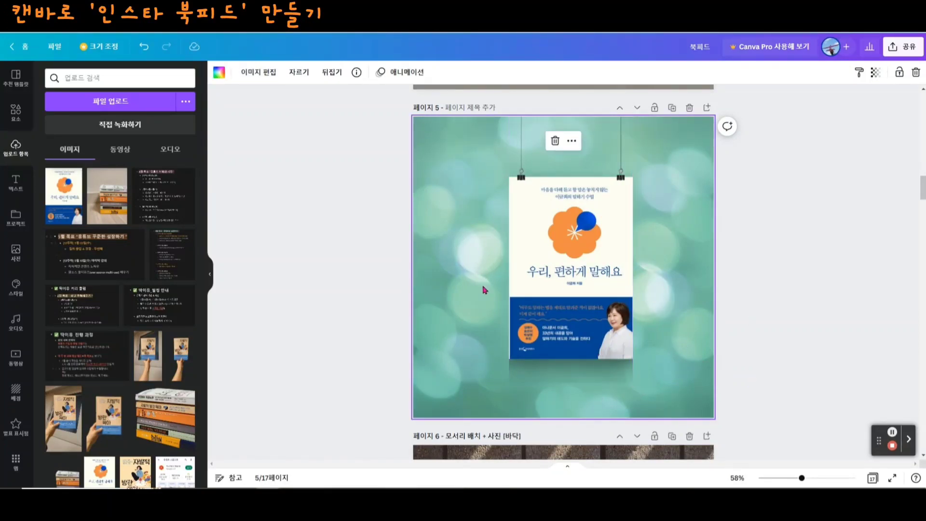
click(714, 362)
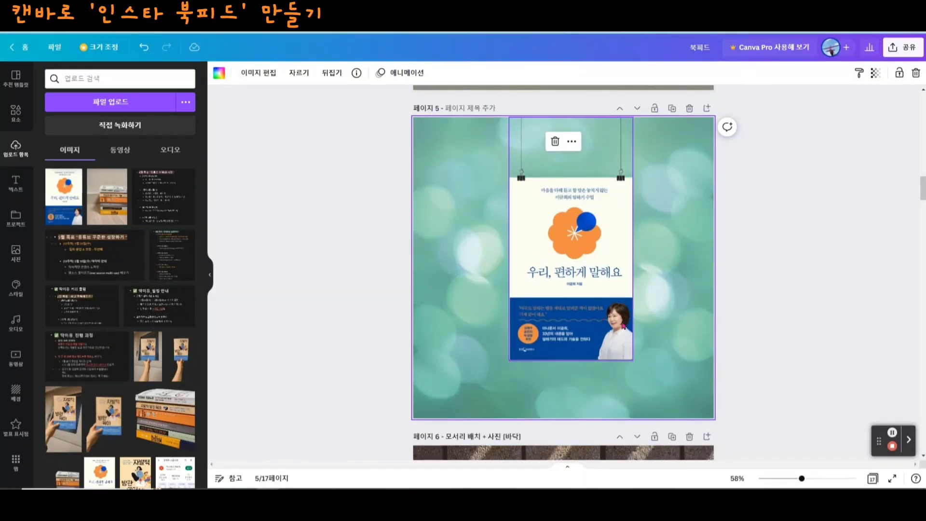
- Apply the 페이지 들어올리기 shadow to the hanging book mockup on page 5, using page 4's hanging book as the reference
scroll(618, 332, up, 2)
scroll(618, 332, up, 4)
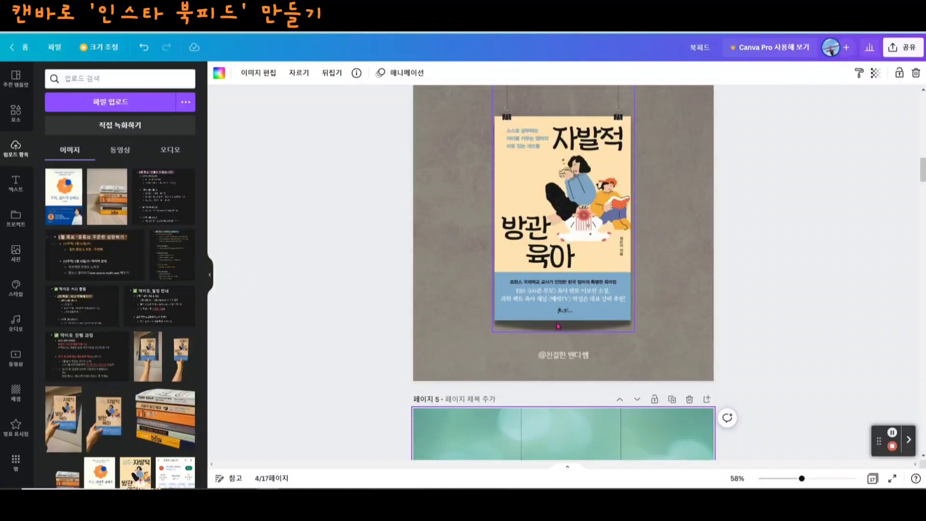
scroll(603, 335, down, 5)
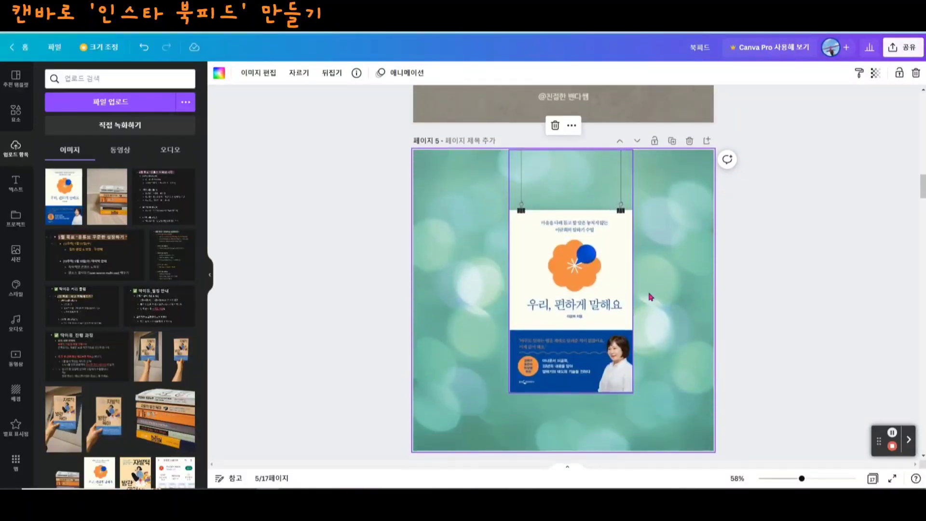
click(561, 341)
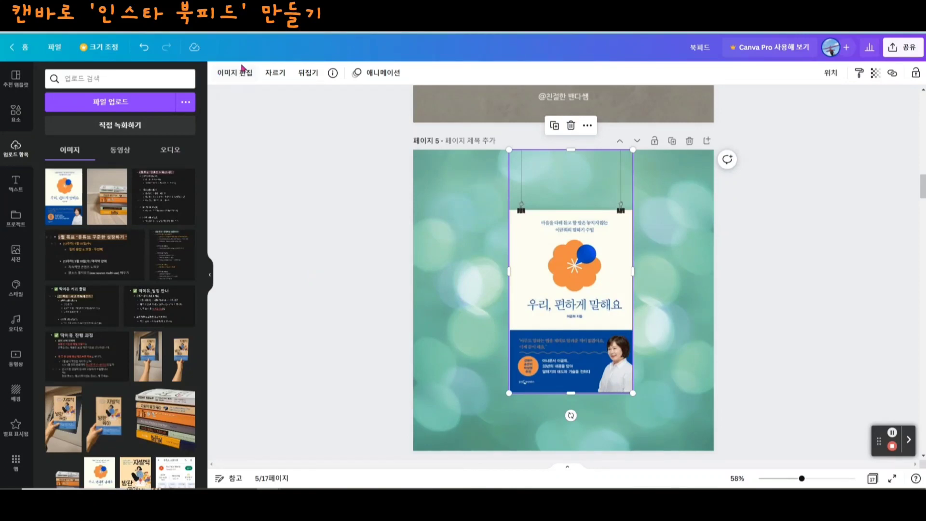
click(229, 79)
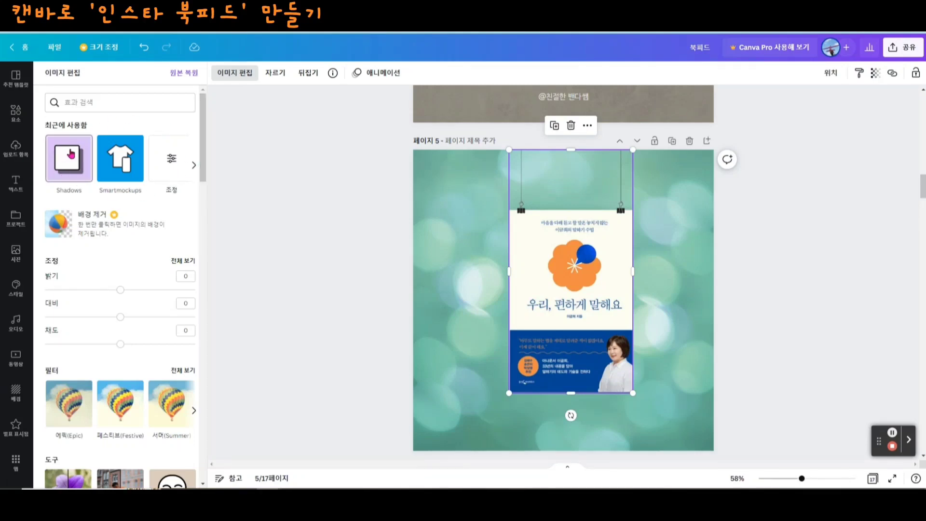
click(70, 162)
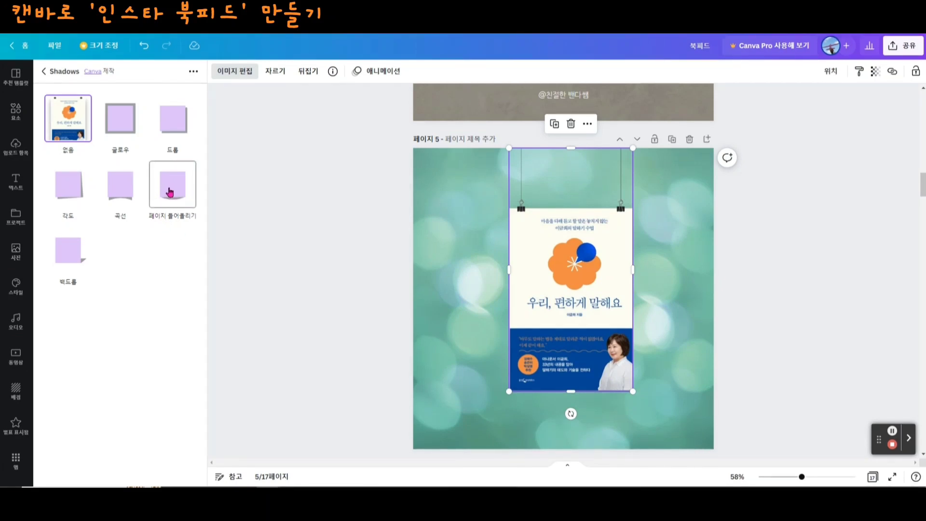
click(170, 192)
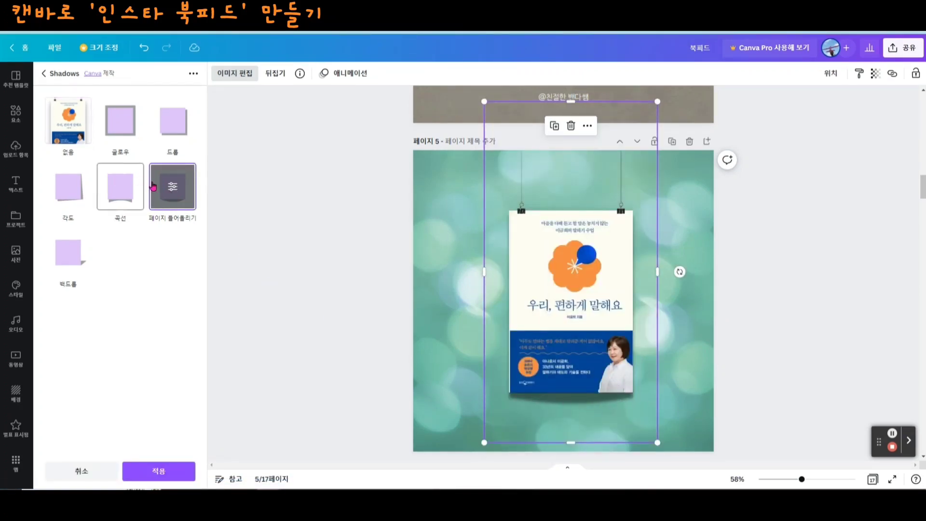
click(173, 190)
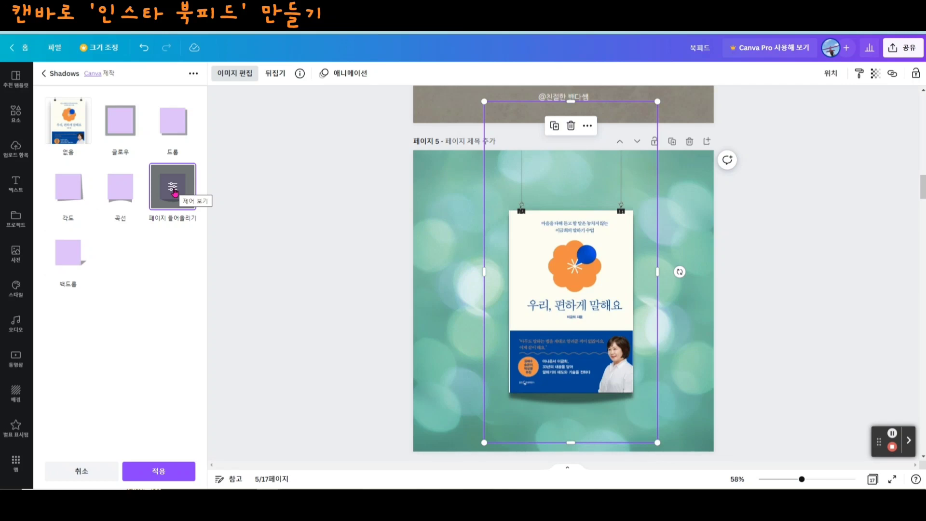
click(158, 472)
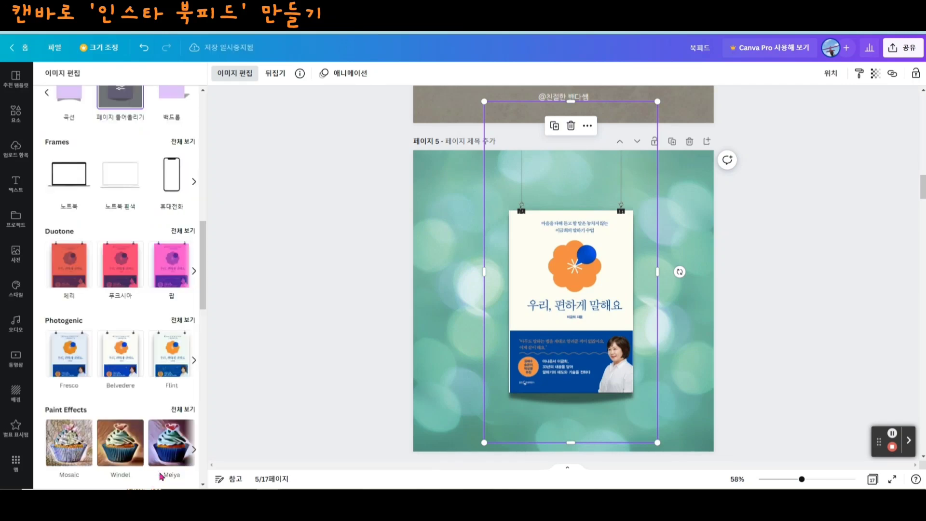
click(703, 372)
click(687, 370)
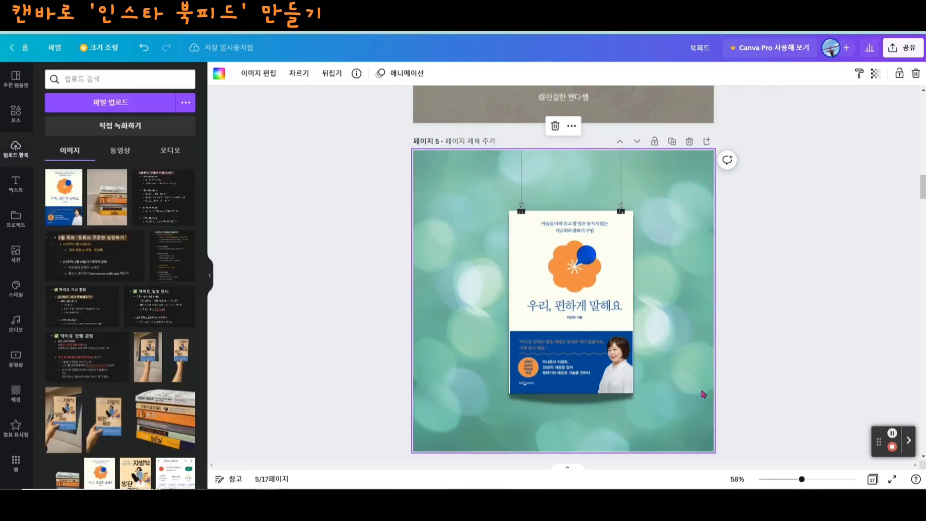
- Shrink the hanging book mockup on page 5 slightly and centre it horizontally, keeping the strings at the page's top edge
click(574, 370)
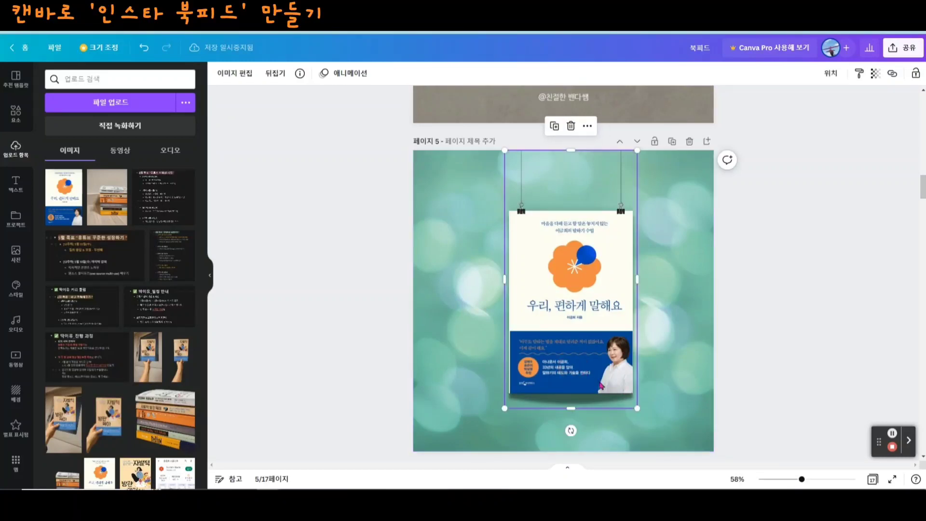
scroll(703, 393, down, 1)
mouse_move(637, 375)
mouse_down()
mouse_move(665, 393)
mouse_move(622, 355)
mouse_move(633, 368)
mouse_up()
drag(587, 271, 572, 269)
click(662, 294)
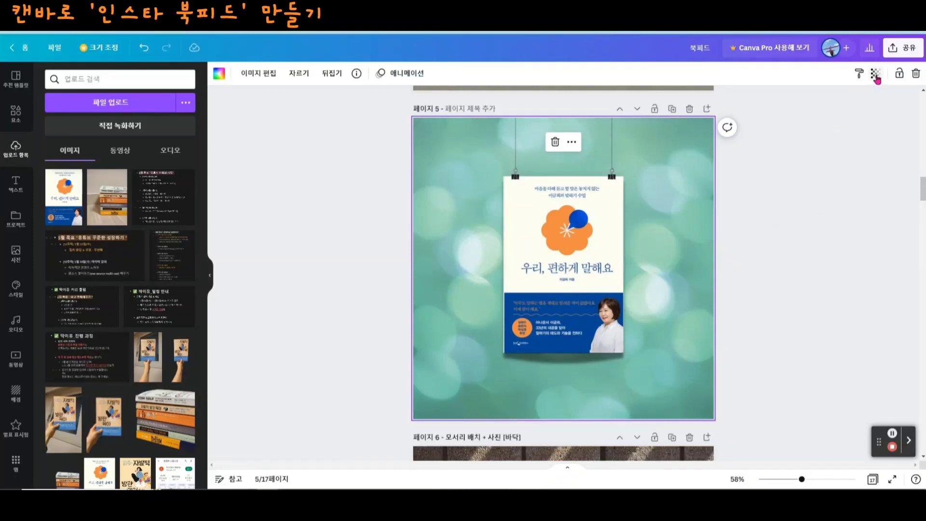
- Select page 5's green bokeh background photo and reduce its opacity slightly
click(696, 213)
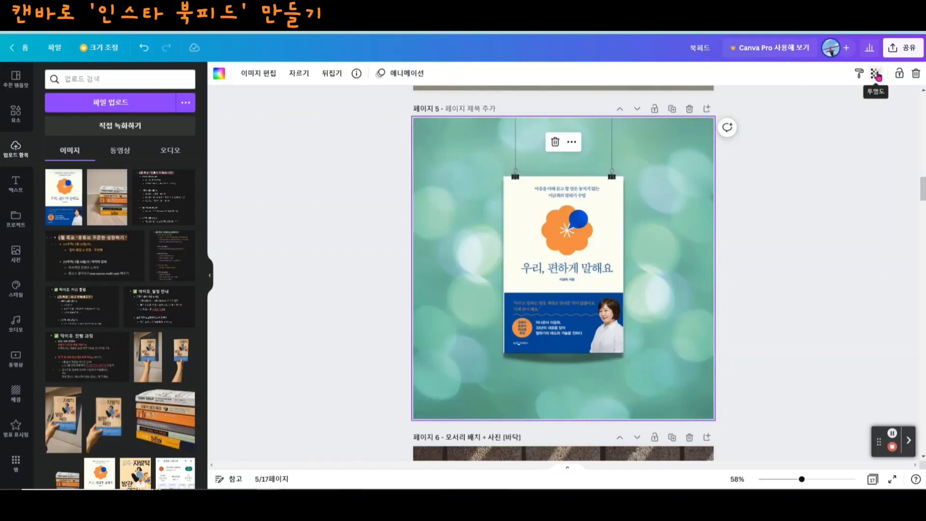
click(877, 77)
drag(874, 116, 857, 114)
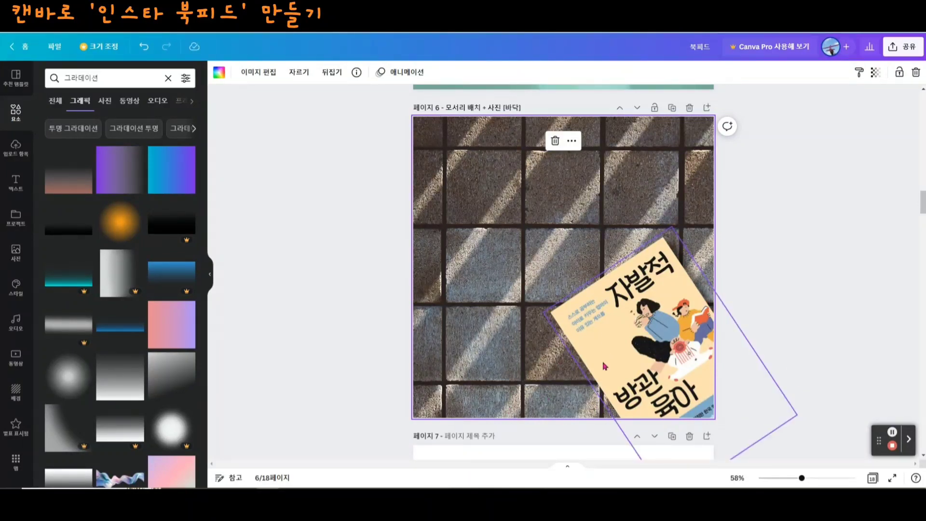
- Search the photos for 바닥 and 땅바닥, and set the grey gravel photo as the background of blank page 7
scroll(605, 366, down, 2)
scroll(605, 366, down, 5)
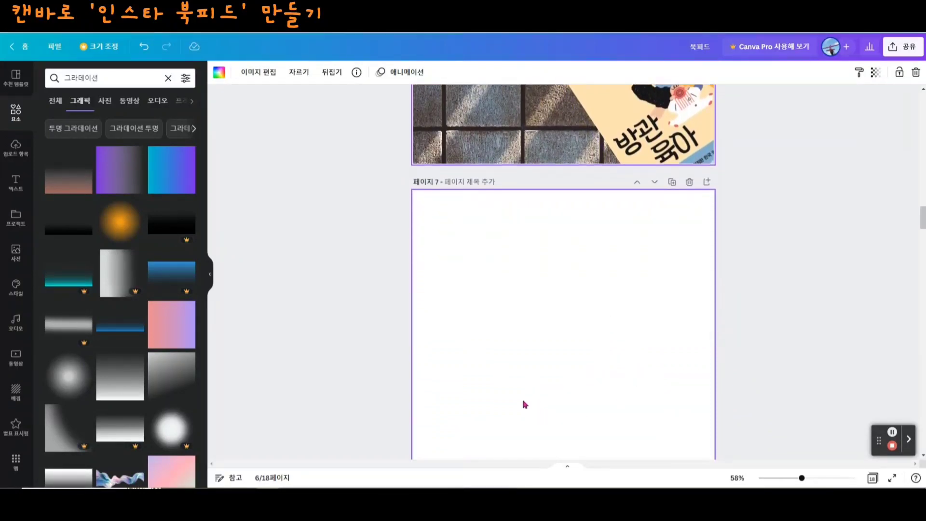
click(555, 357)
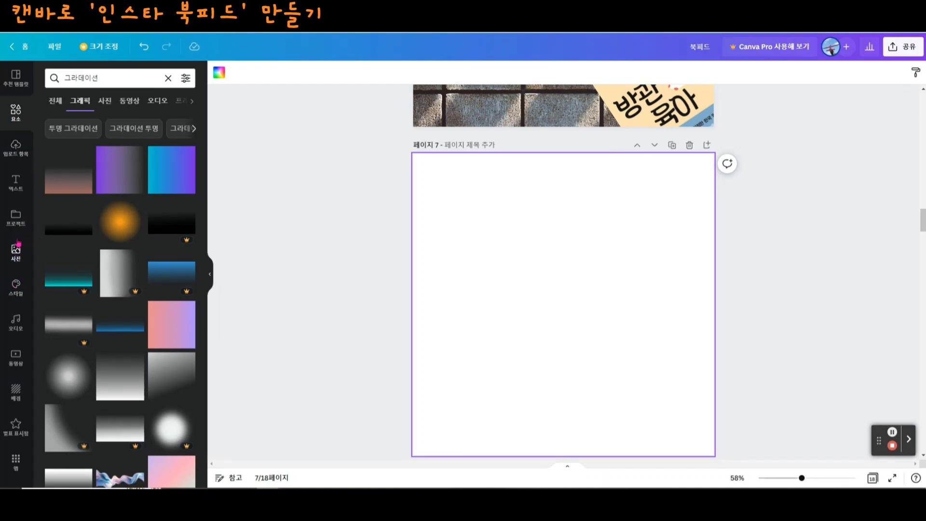
click(16, 266)
click(75, 83)
text(바닥)
key(Return)
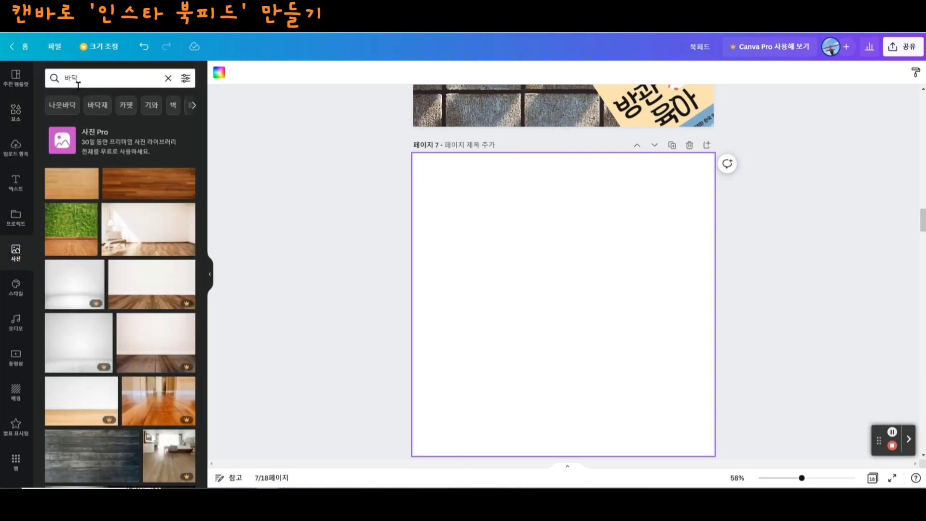
scroll(183, 365, down, 2)
scroll(134, 374, down, 4)
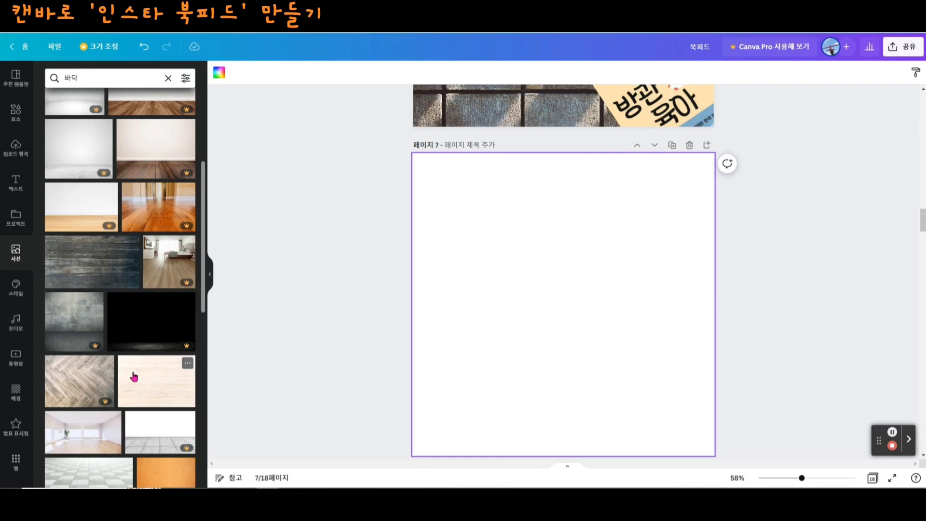
scroll(134, 377, down, 2)
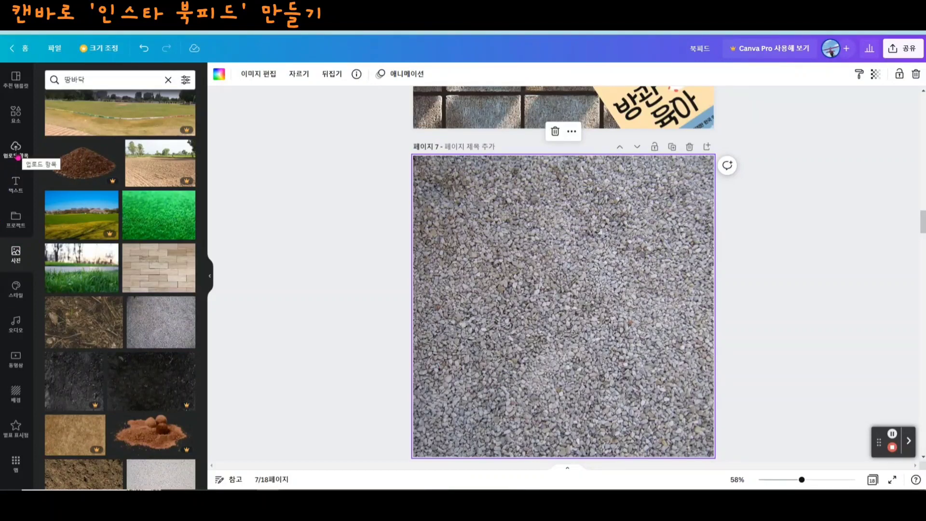
- Add the uploaded '우리, 편하게 말해요' book cover to page 7 and rotate it to about -34°
click(16, 150)
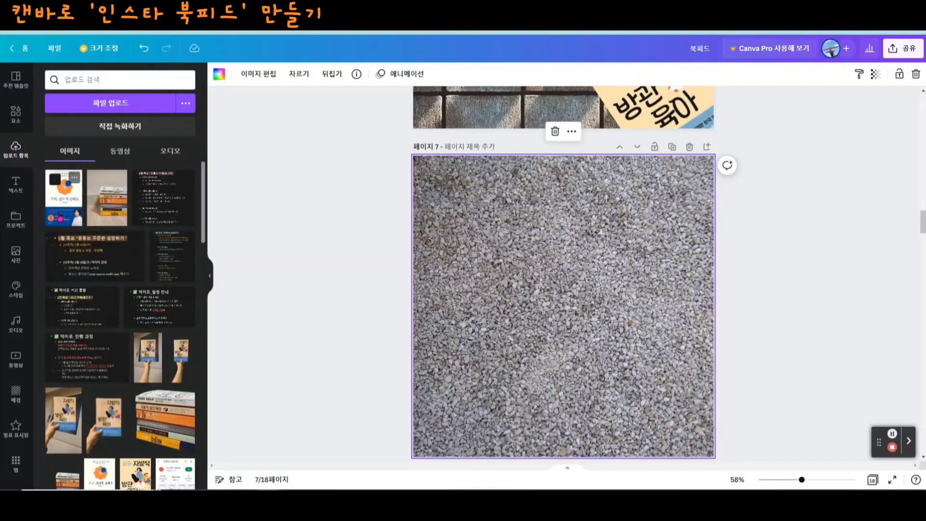
click(63, 198)
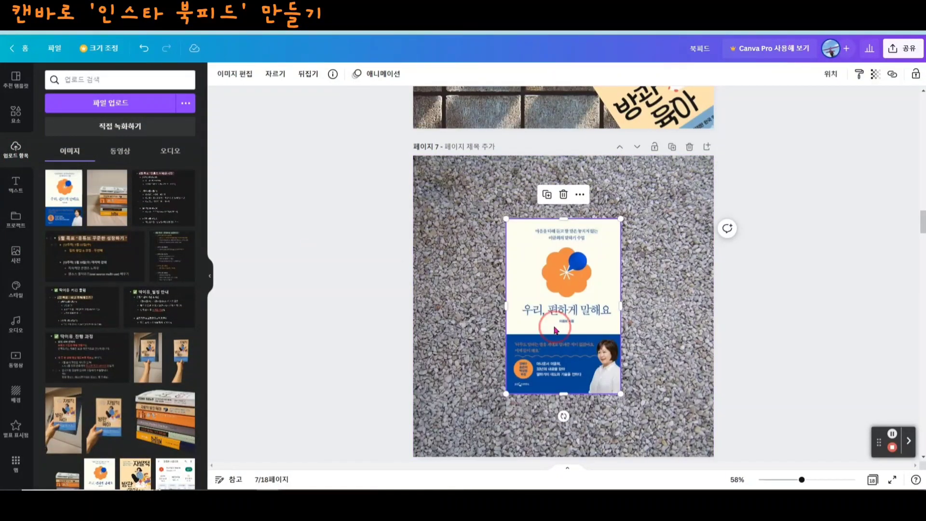
scroll(745, 321, down, 2)
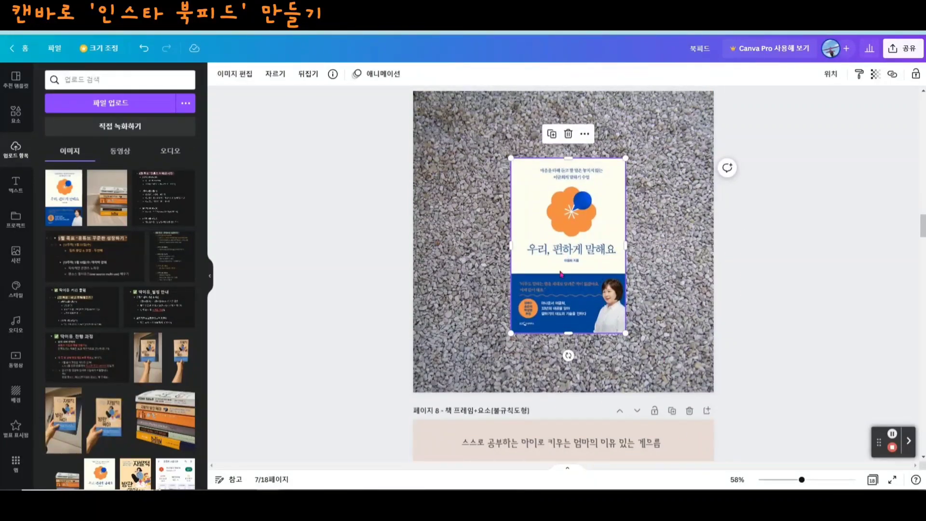
drag(568, 356, 643, 352)
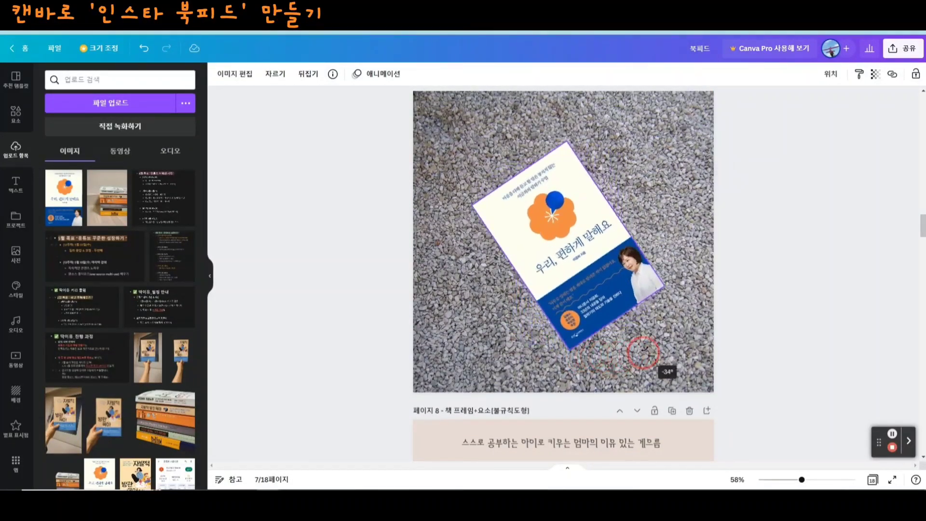
- Move the tilted cover to page 7's lower-right corner so it runs off the page, and adjust its size and tilt
drag(557, 244, 651, 351)
click(544, 317)
click(559, 318)
drag(564, 311, 531, 299)
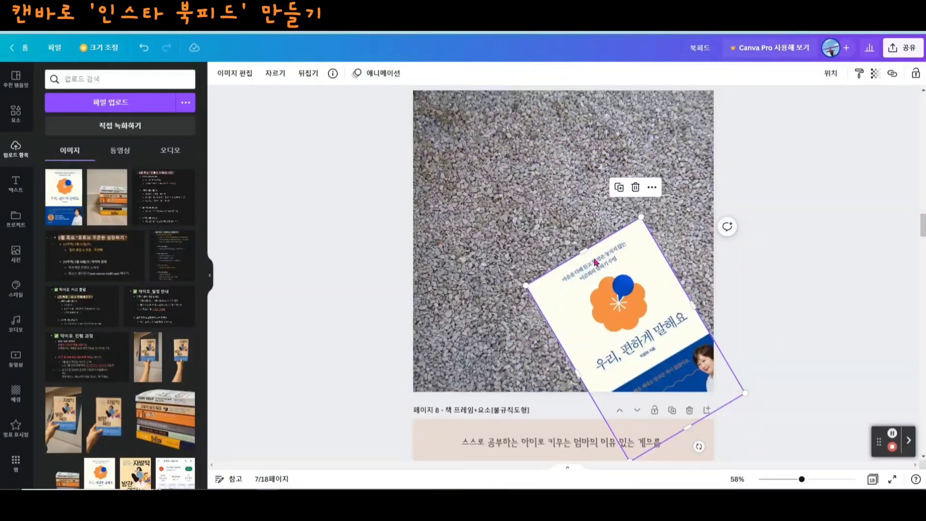
drag(699, 445, 688, 439)
click(796, 313)
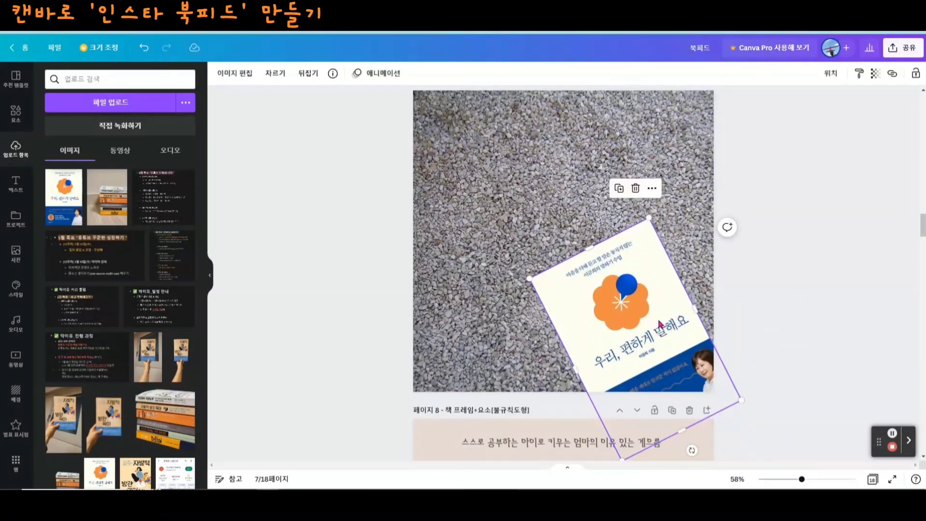
- Add a 드롭 shadow to the tilted book cover on page 7 and increase the shadow's 오프셋
click(229, 77)
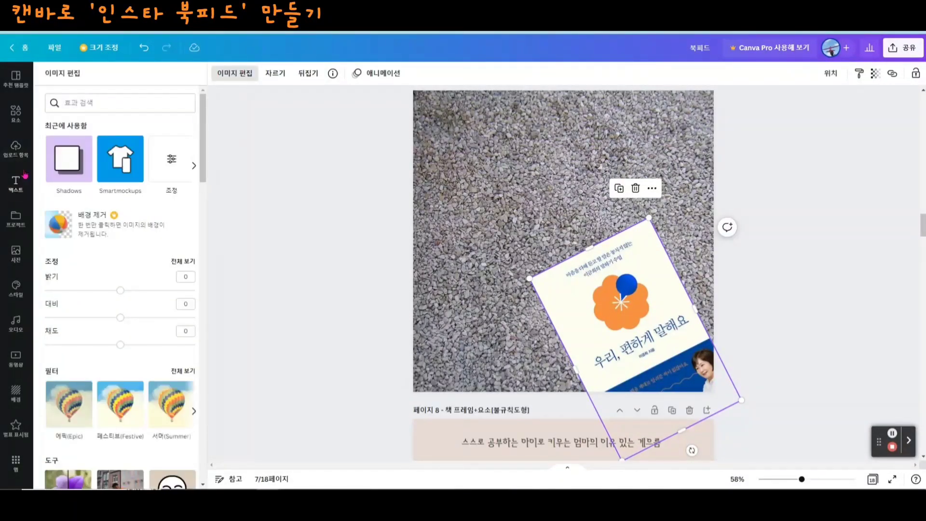
click(72, 163)
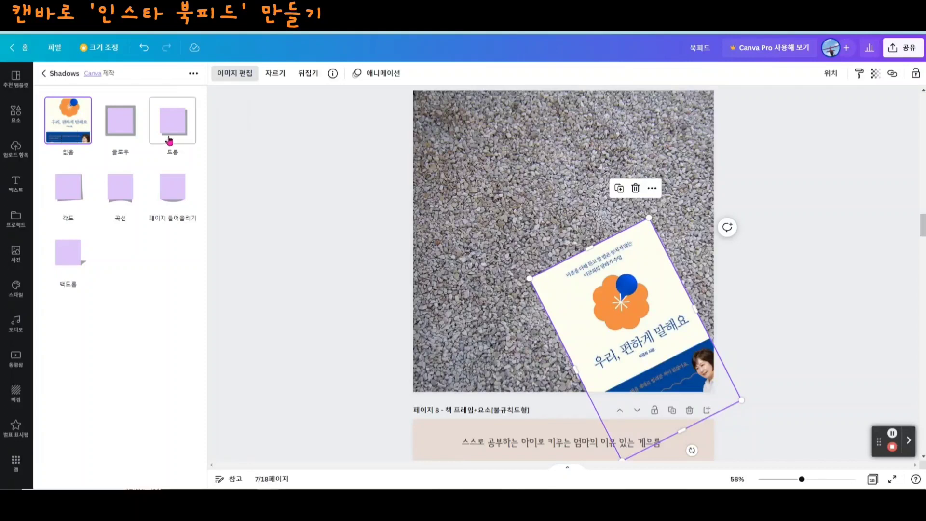
click(174, 120)
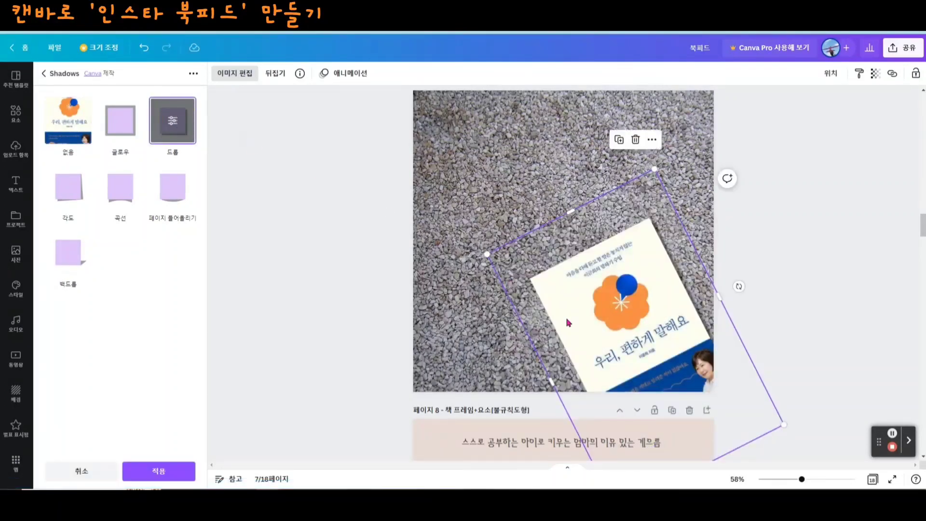
click(172, 123)
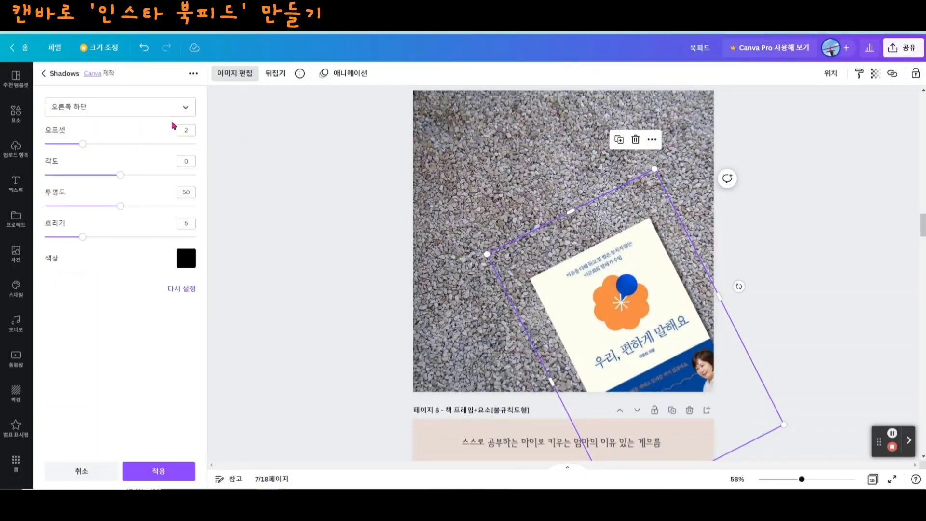
drag(82, 144, 98, 147)
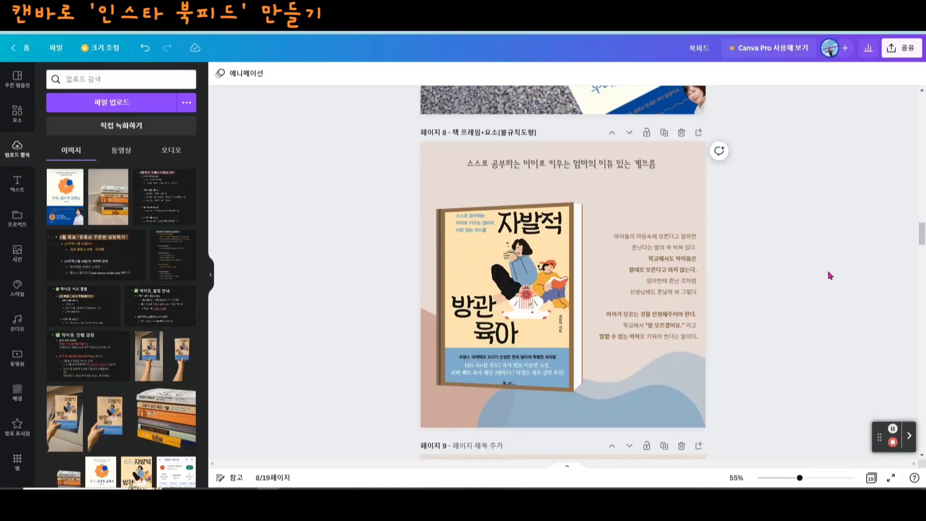
- Select the empty beige page 9 and open its background colour choices
scroll(829, 275, down, 6)
click(548, 309)
click(219, 75)
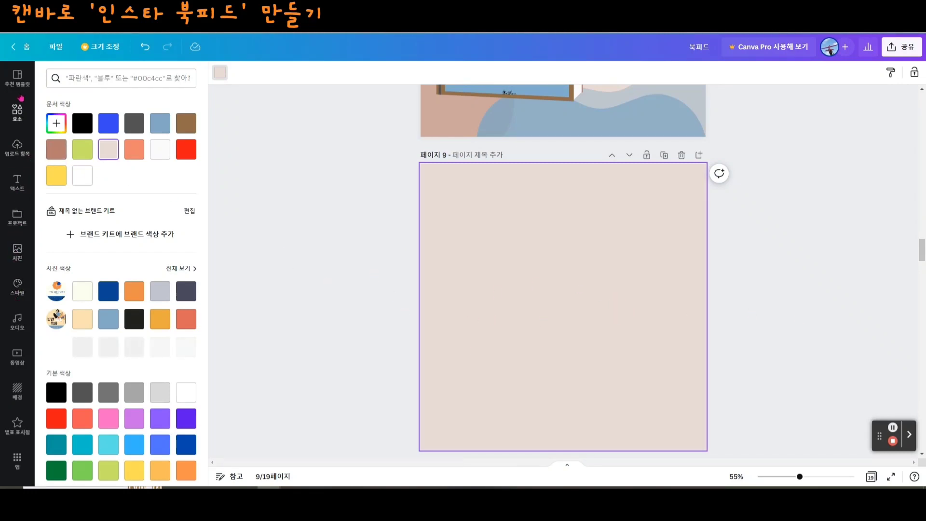
- Add the angled 3D book frame from the 프레임 elements to page 9, move it to the page's upper-left area and enlarge it
click(18, 123)
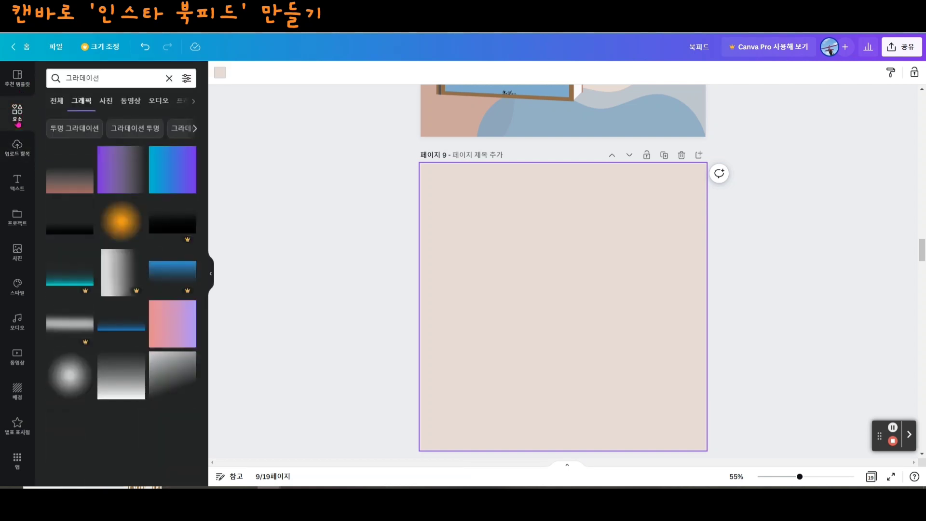
click(169, 78)
scroll(122, 197, down, 5)
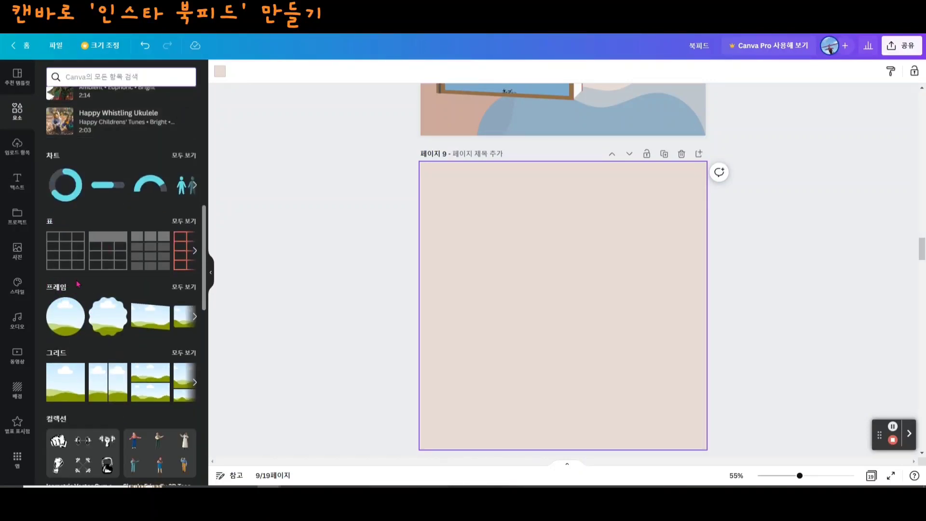
click(184, 288)
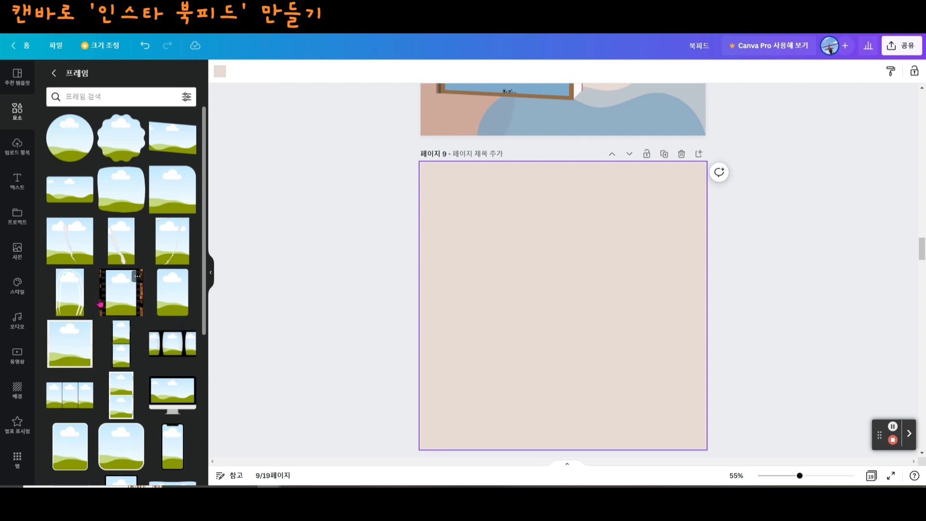
scroll(100, 304, down, 1)
scroll(120, 310, down, 3)
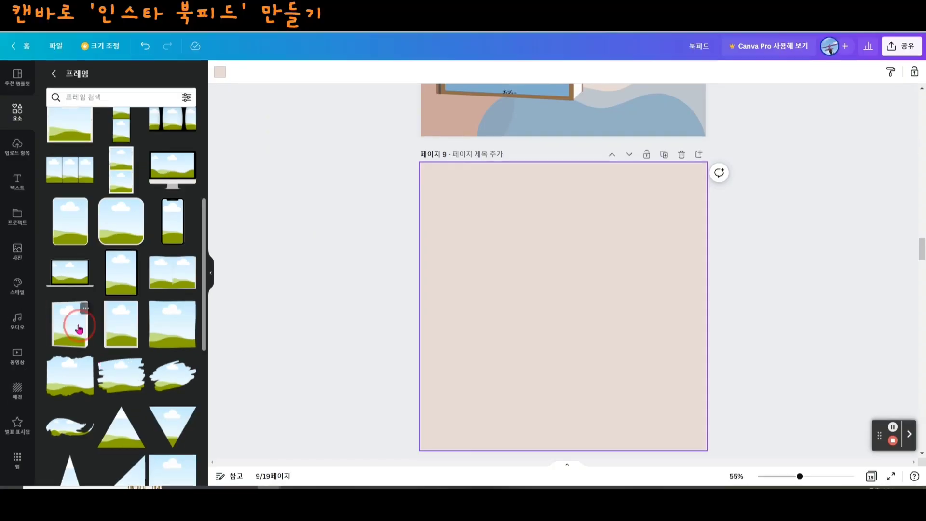
click(64, 338)
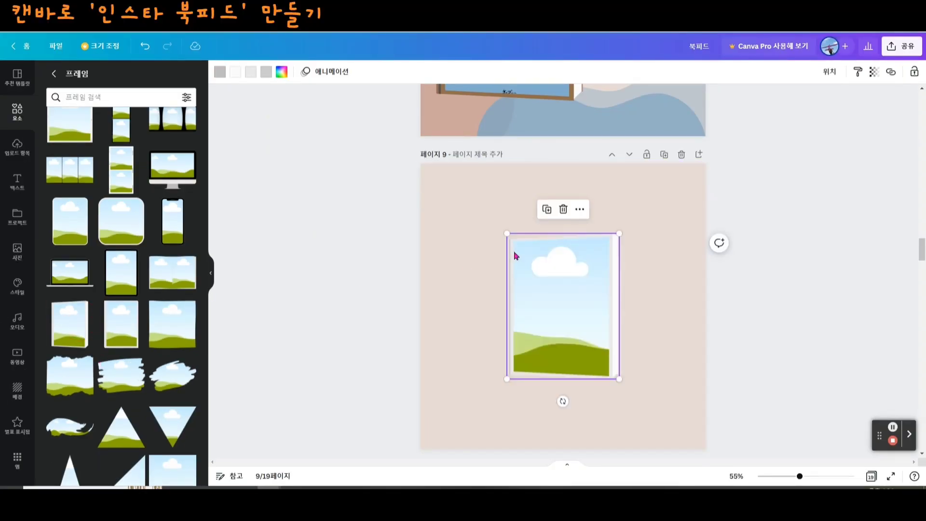
drag(569, 307, 500, 275)
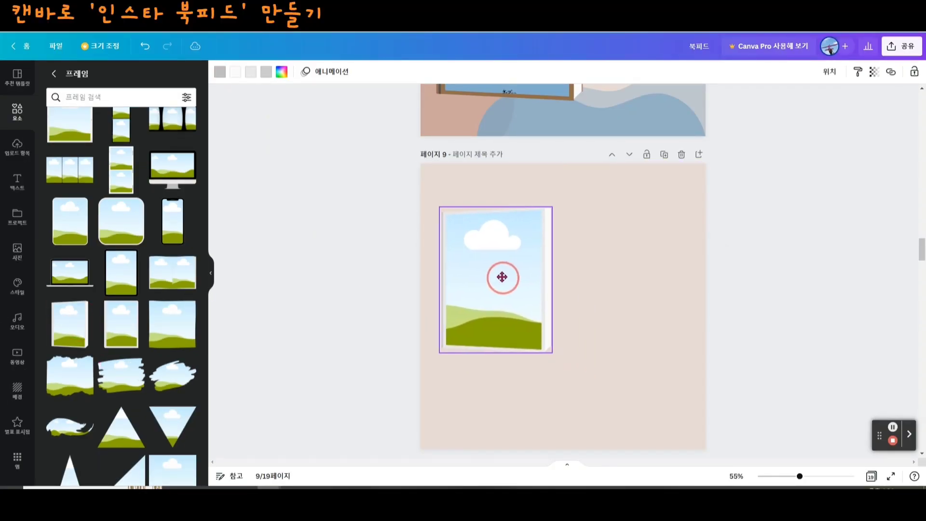
drag(552, 353, 584, 395)
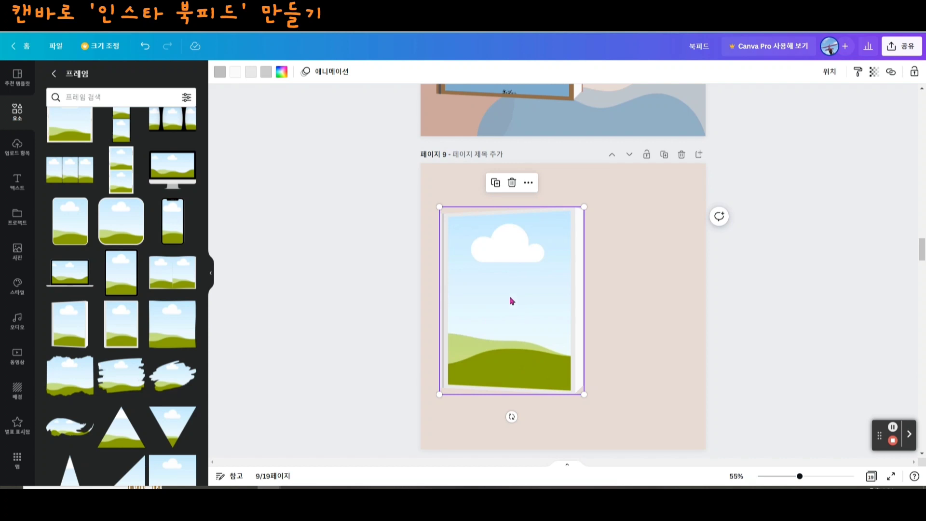
- Fill the book frame on page 9 with the uploaded '우리, 편하게 말해요' cover
click(19, 153)
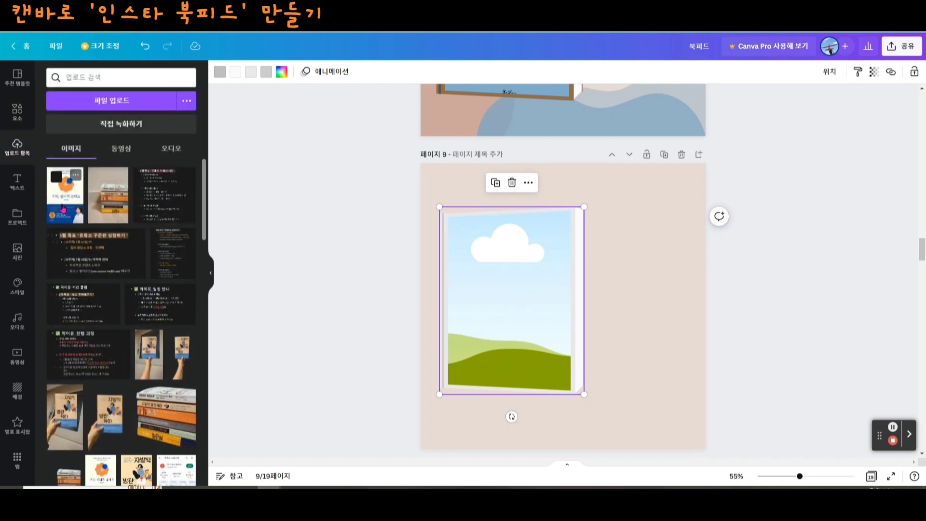
click(61, 207)
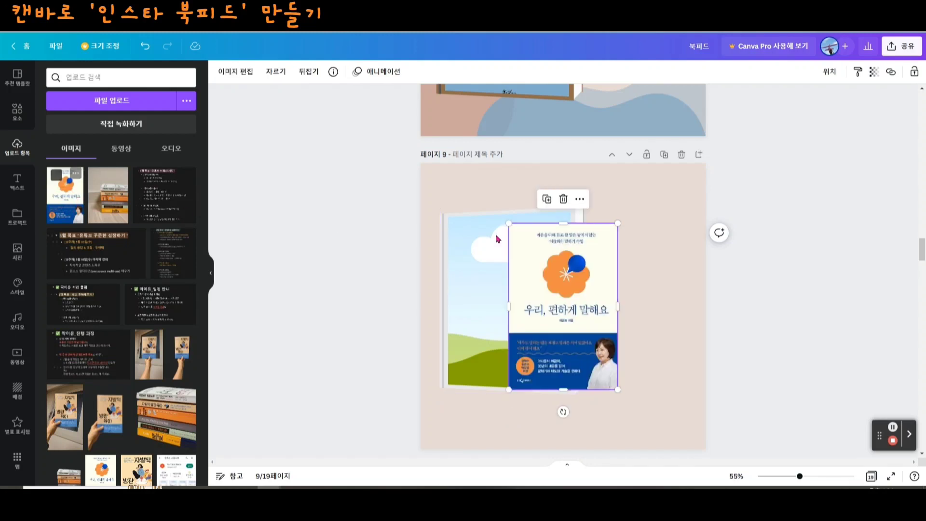
drag(569, 320, 542, 318)
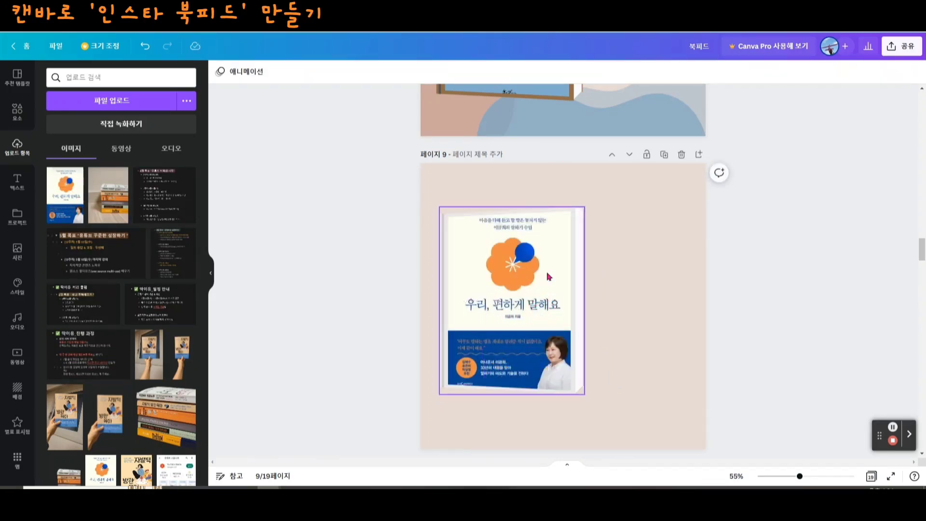
click(525, 315)
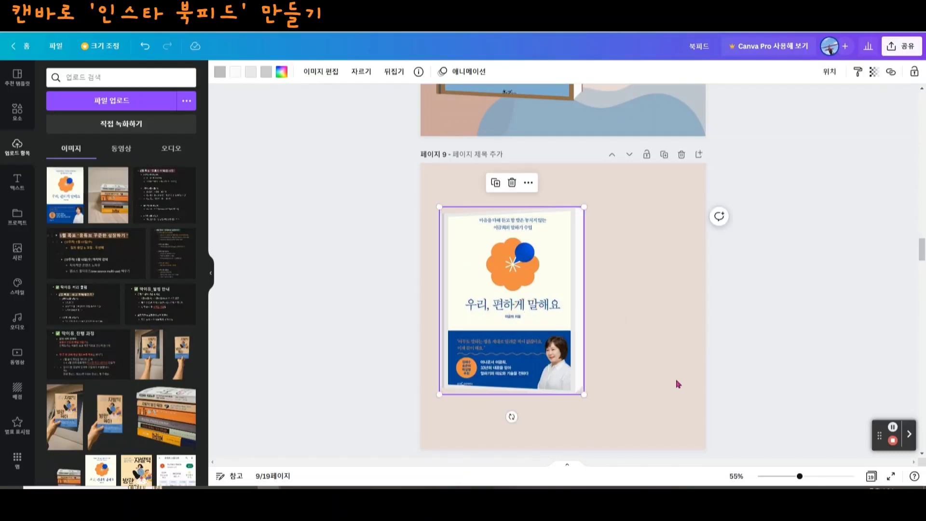
click(652, 407)
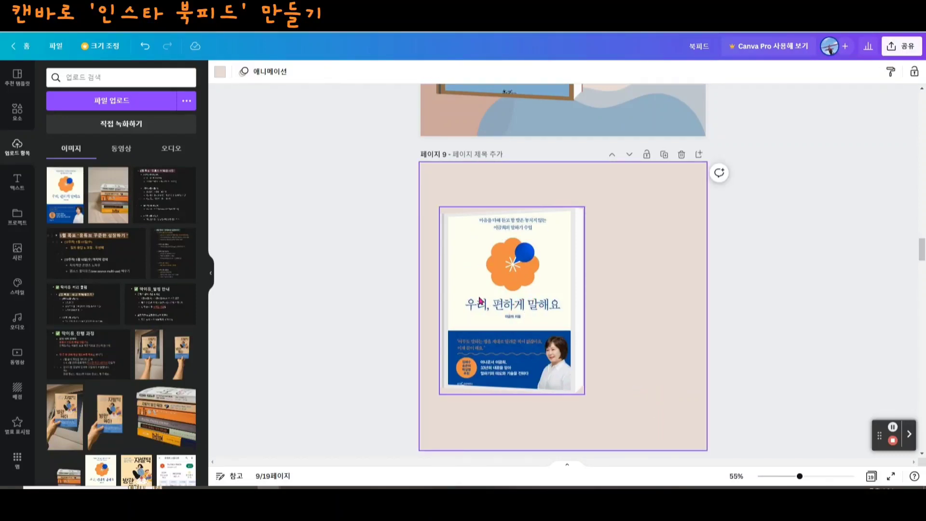
click(633, 309)
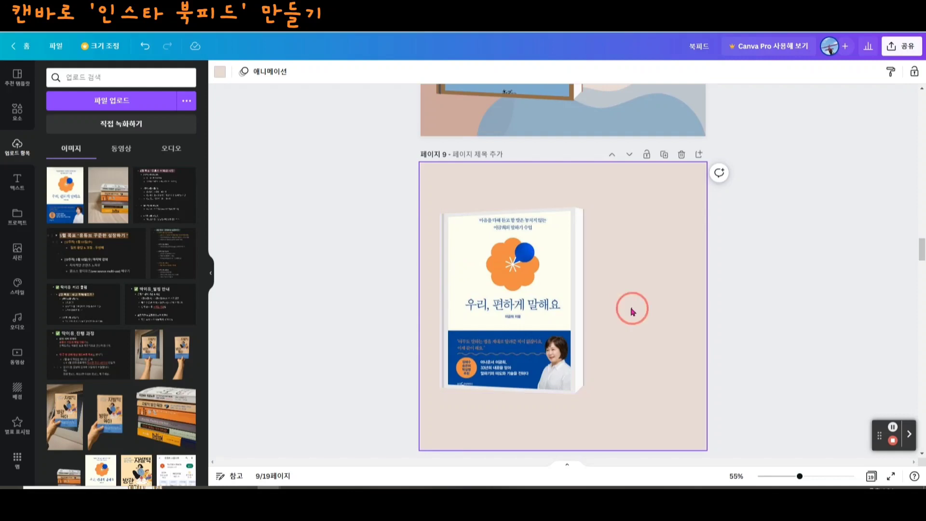
- Recolour the book frame on page 9, making its spine line brown and its cover border orange
click(517, 317)
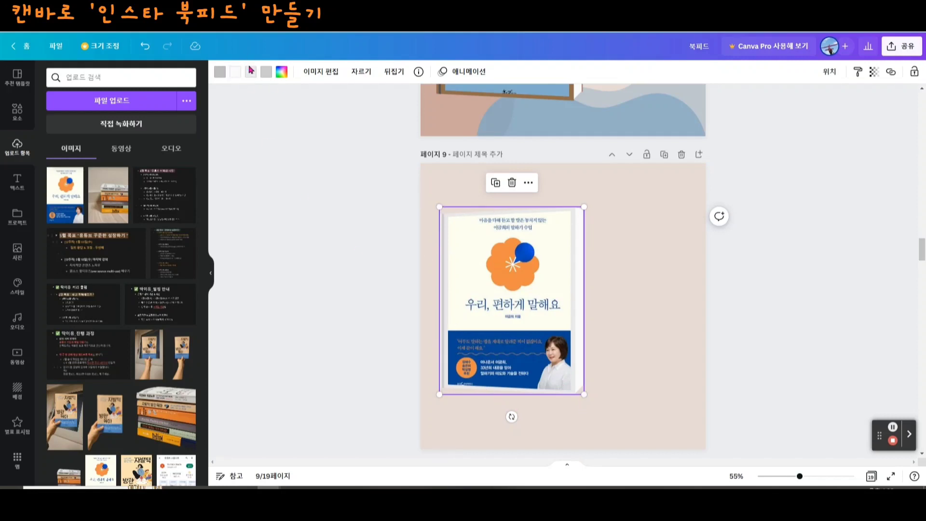
click(266, 72)
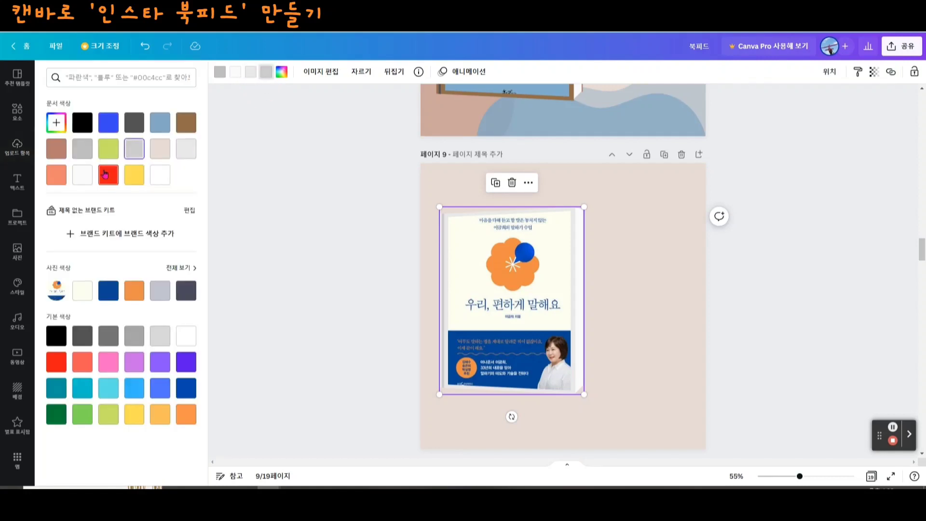
click(188, 127)
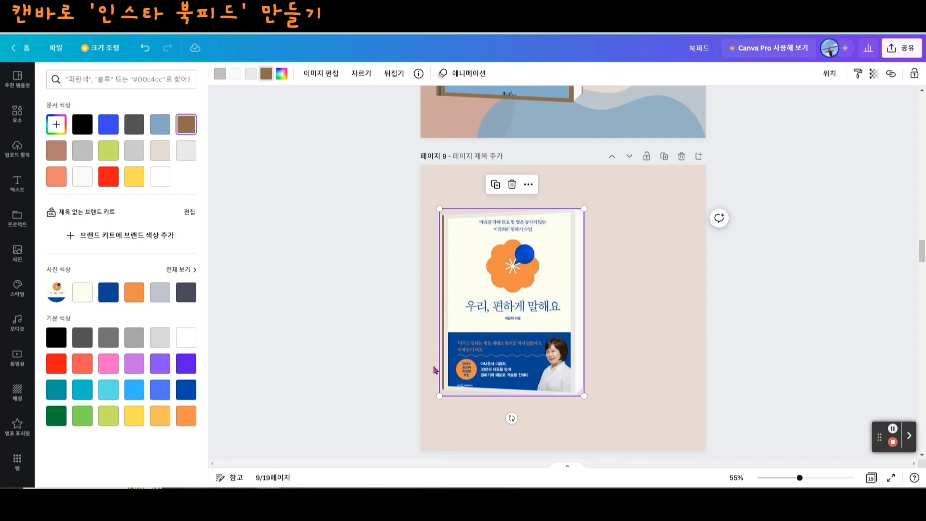
click(251, 79)
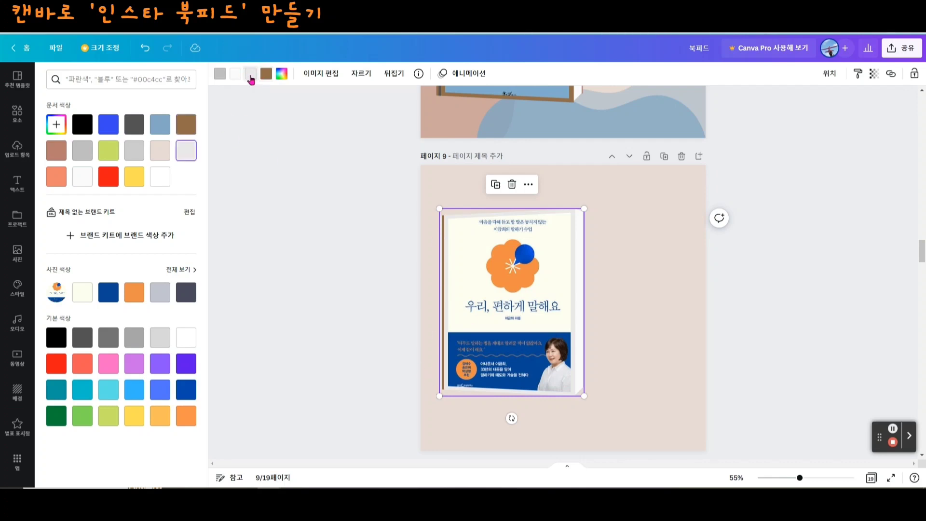
click(160, 419)
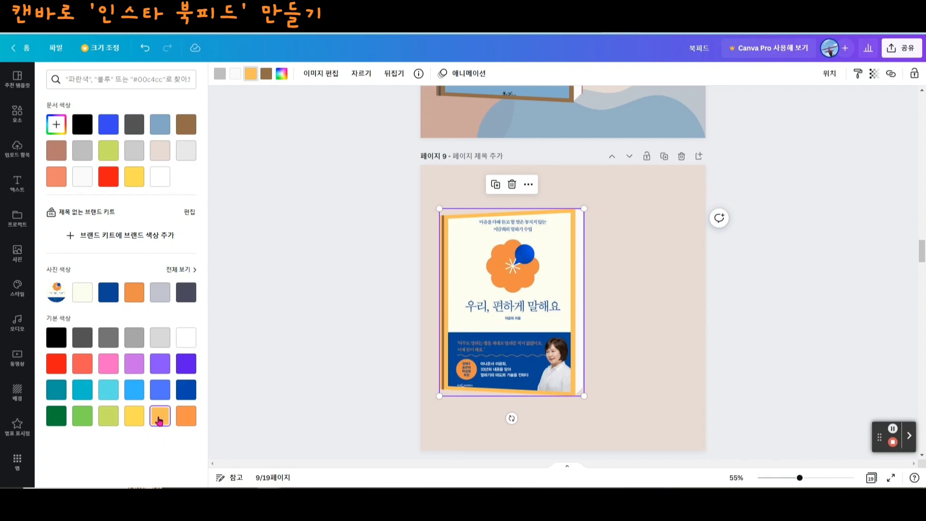
click(185, 423)
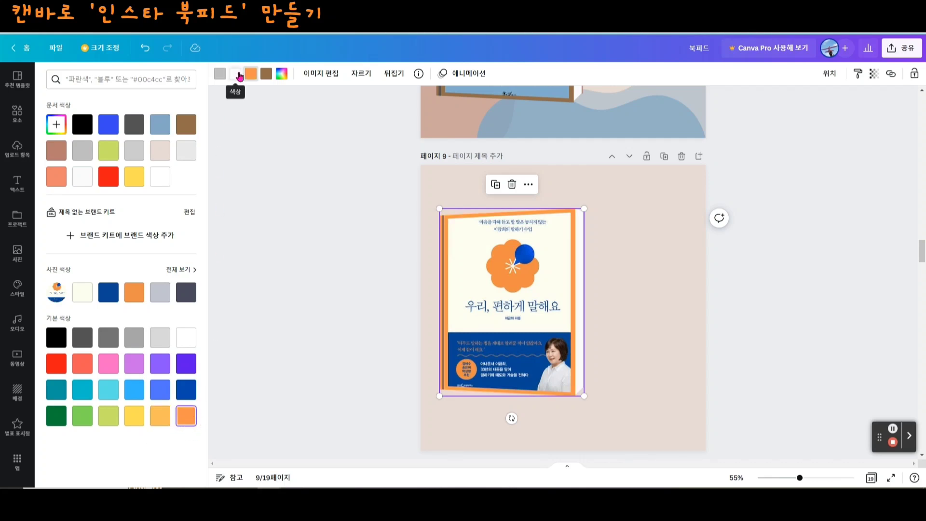
click(588, 269)
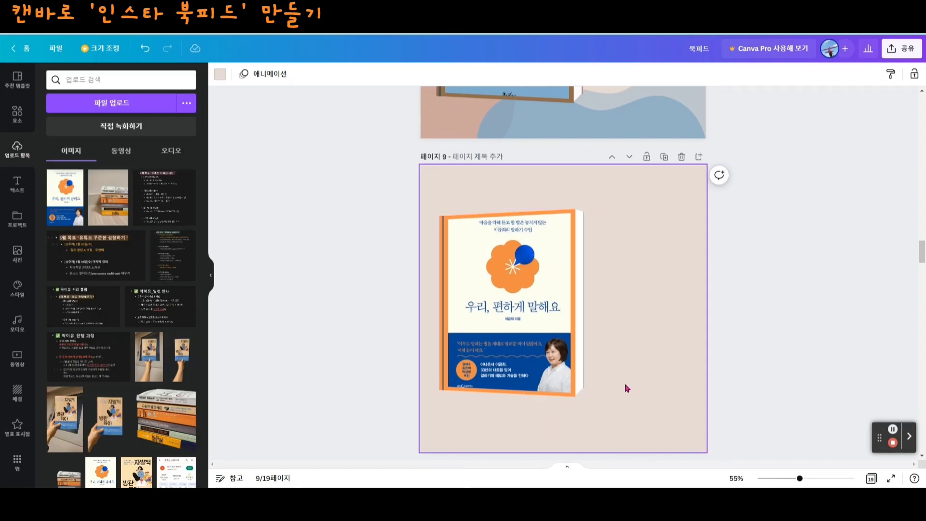
- Examine the finished book frame layout with irregular shapes on page 8 as a reference for page 9
scroll(686, 342, up, 5)
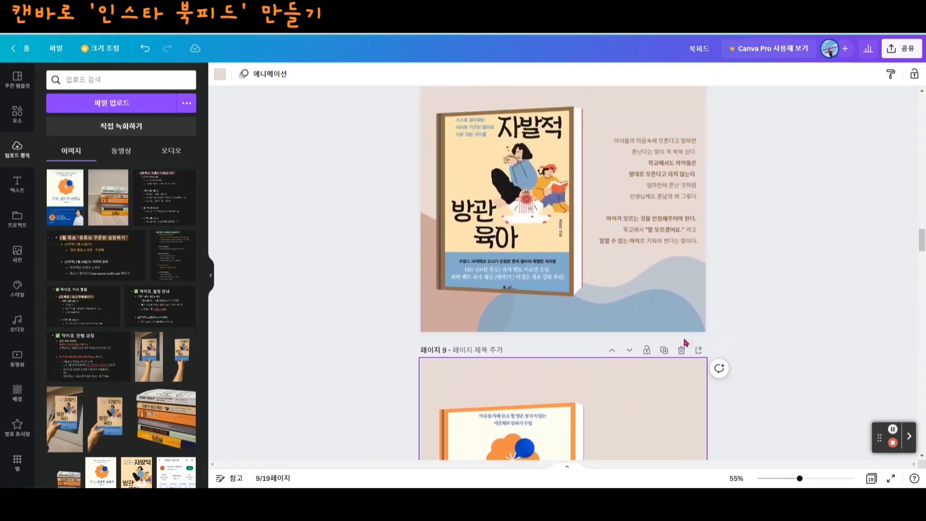
scroll(666, 209, up, 2)
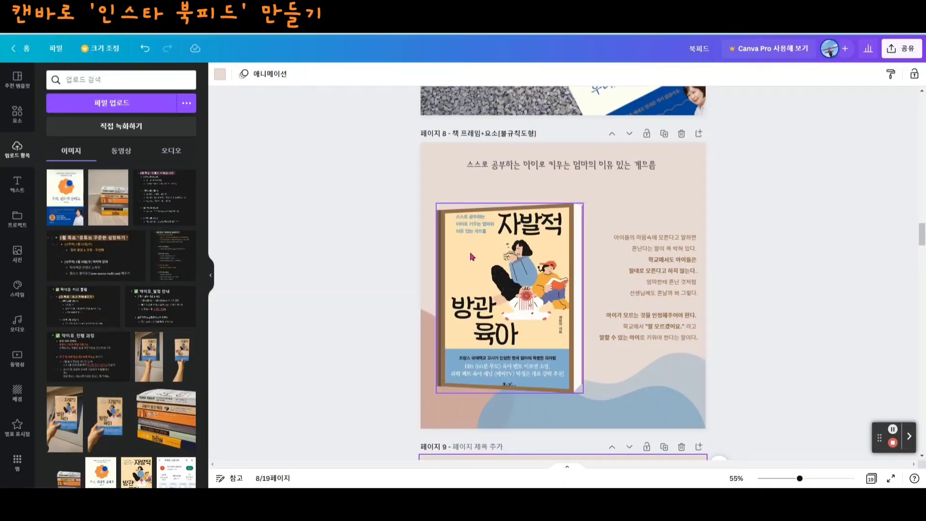
scroll(664, 262, down, 3)
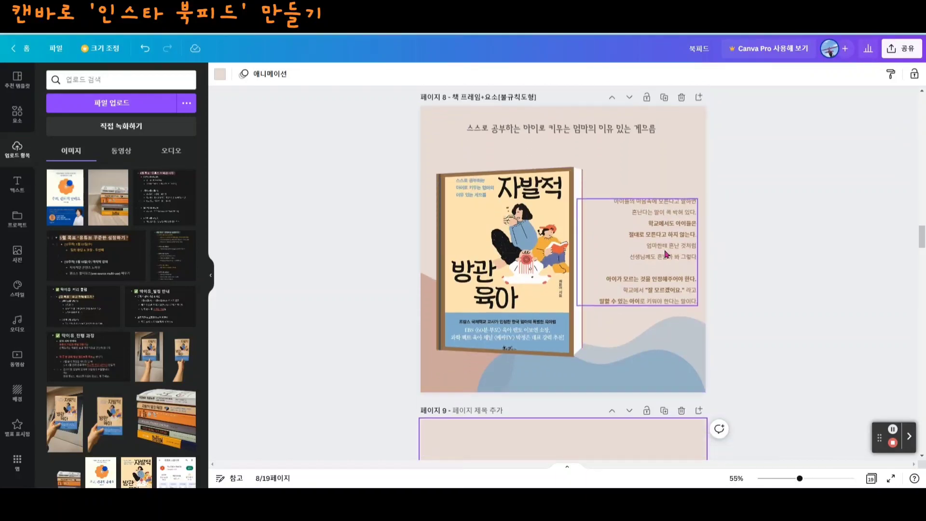
scroll(633, 376, down, 4)
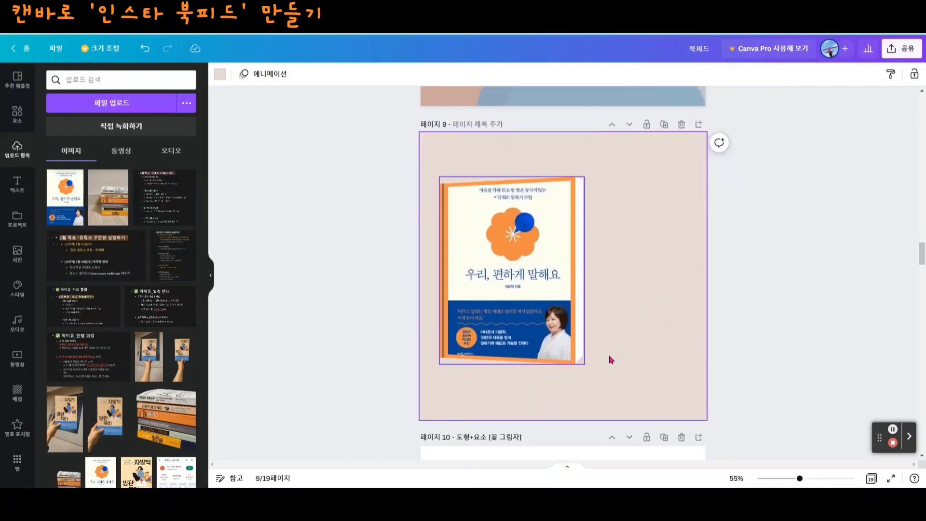
scroll(575, 345, up, 3)
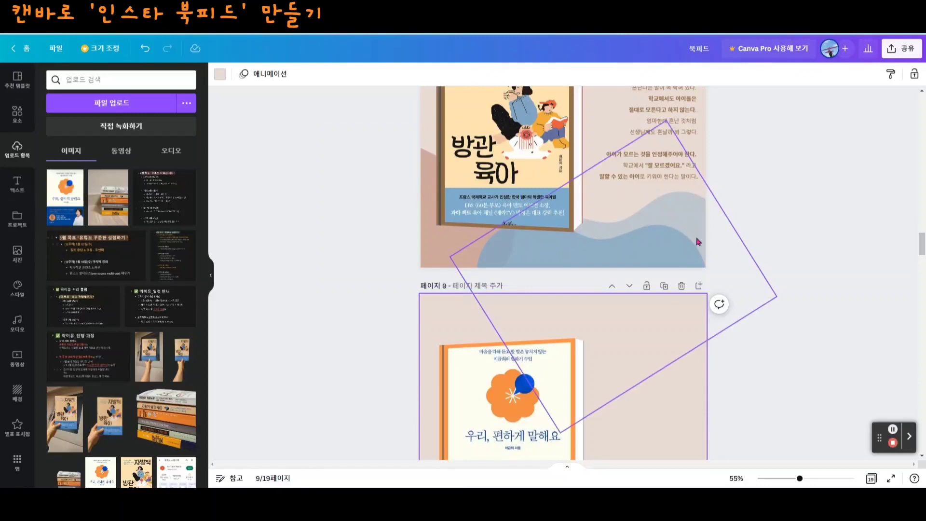
scroll(642, 289, down, 4)
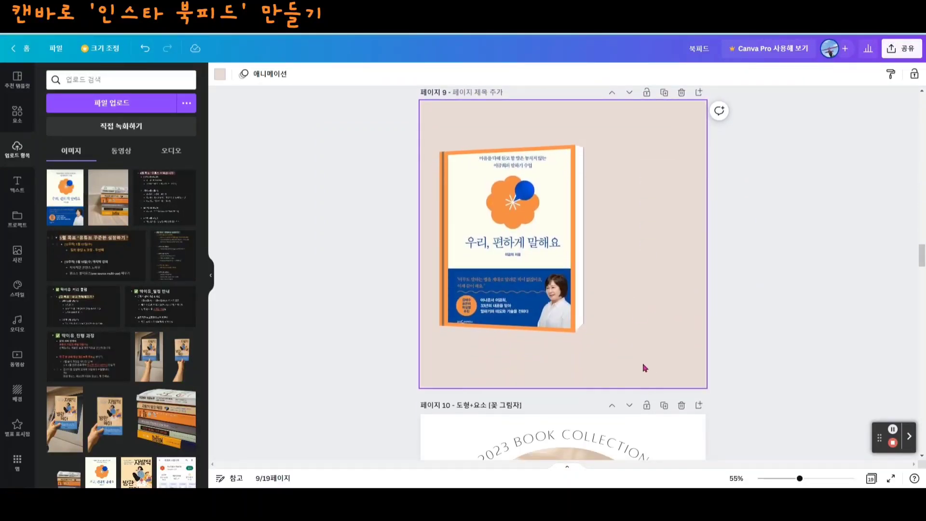
- Search the graphic elements for '불규칙한 도형' and add the white wavy blob shape to page 9
click(19, 119)
click(51, 75)
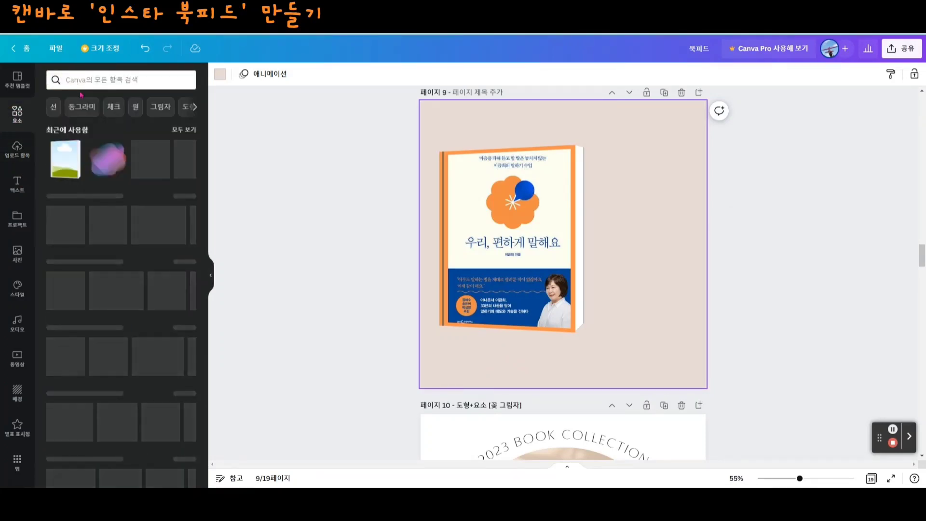
click(92, 81)
text(불규칙한 도혀)
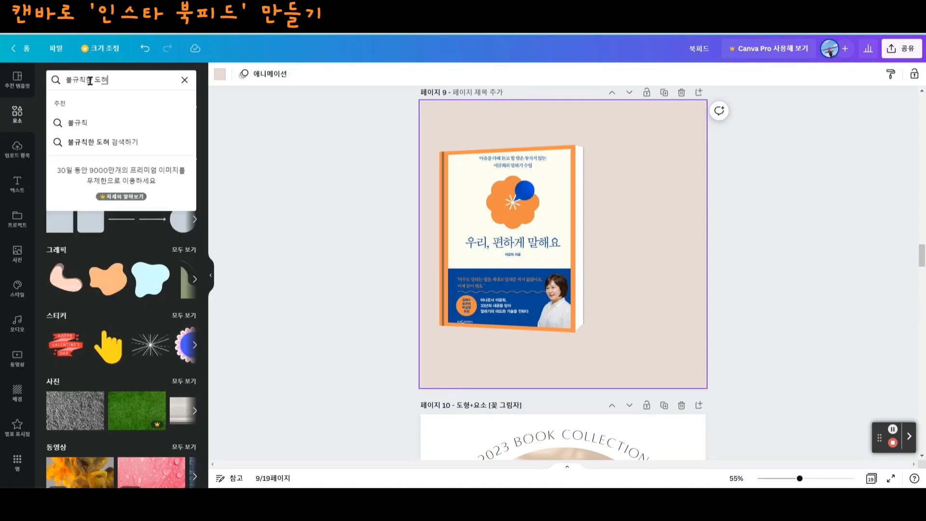
text(ㅇ)
key(Return)
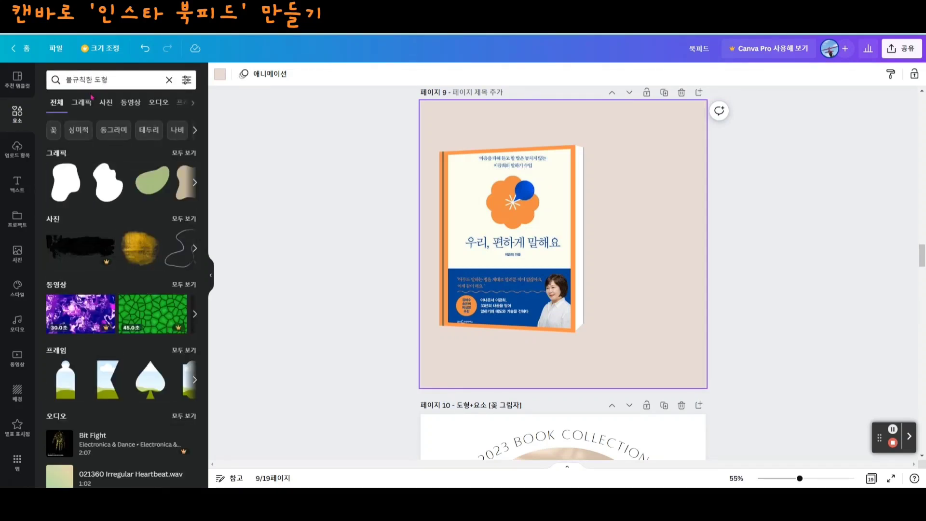
click(81, 102)
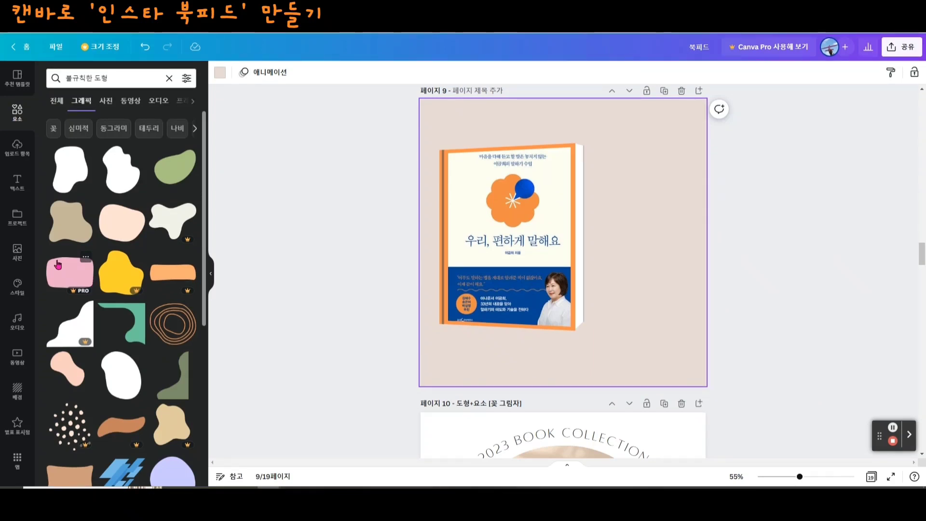
click(122, 178)
- Move the white blob to page 9's lower-left corner, enlarging and rotating it so it runs off the page and overlaps the book
drag(566, 242, 464, 339)
drag(510, 398, 525, 418)
drag(469, 439, 532, 411)
drag(484, 388, 483, 407)
click(497, 368)
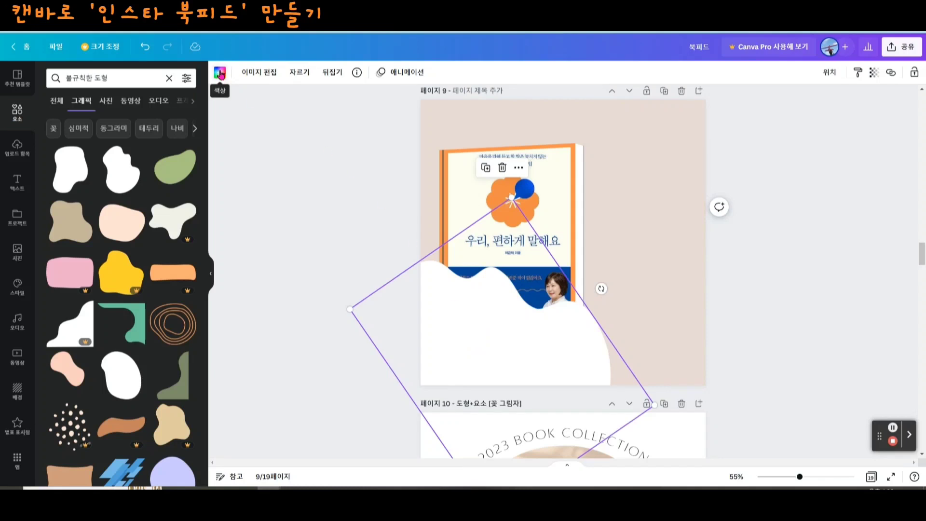
- Recolour the blob on page 9 with the orange from the book cover's photo colours and set its 투명도 to 57
click(220, 73)
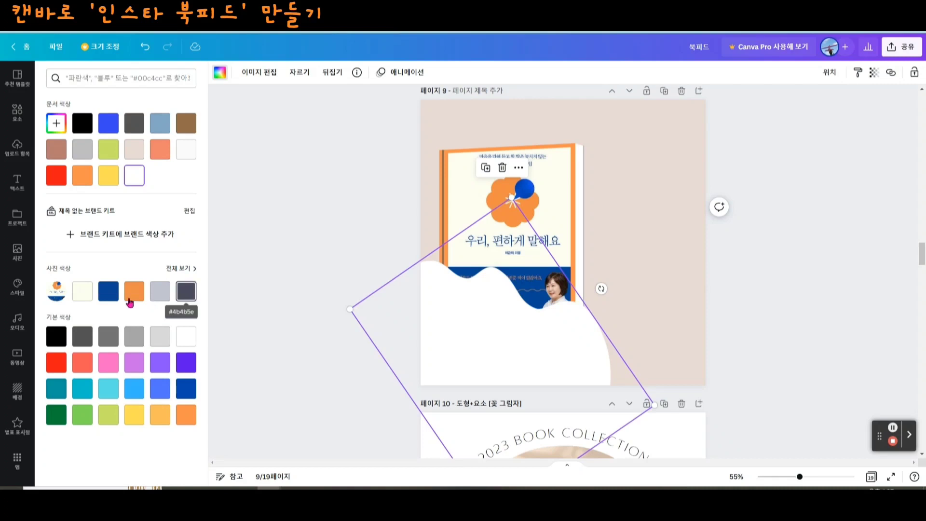
click(186, 271)
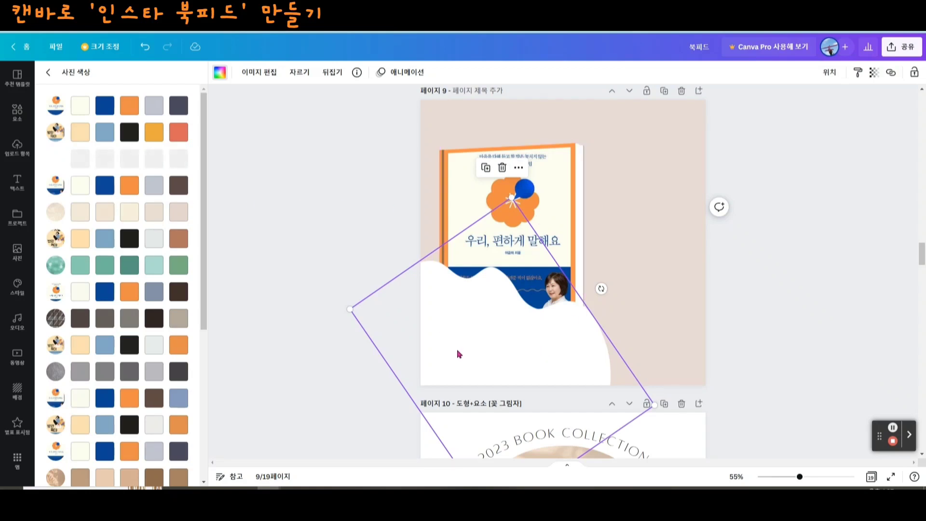
click(127, 194)
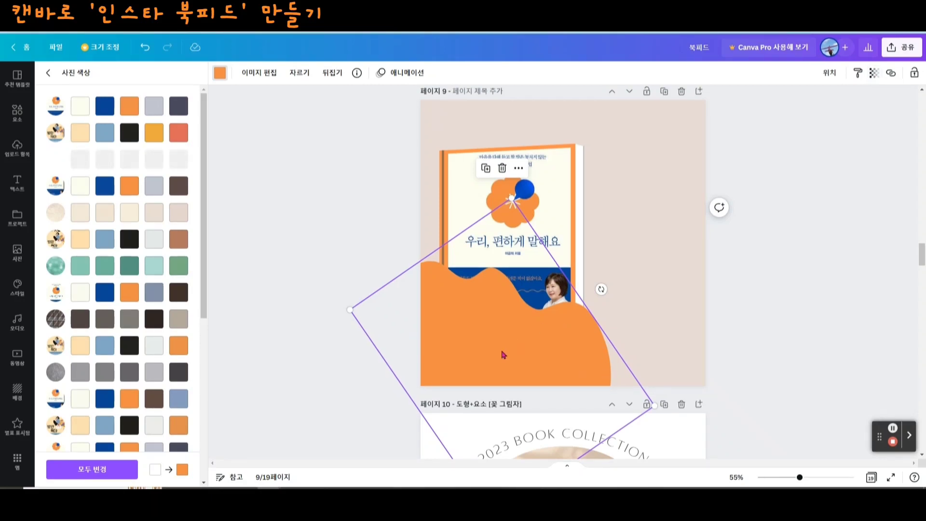
click(876, 75)
drag(872, 112, 835, 122)
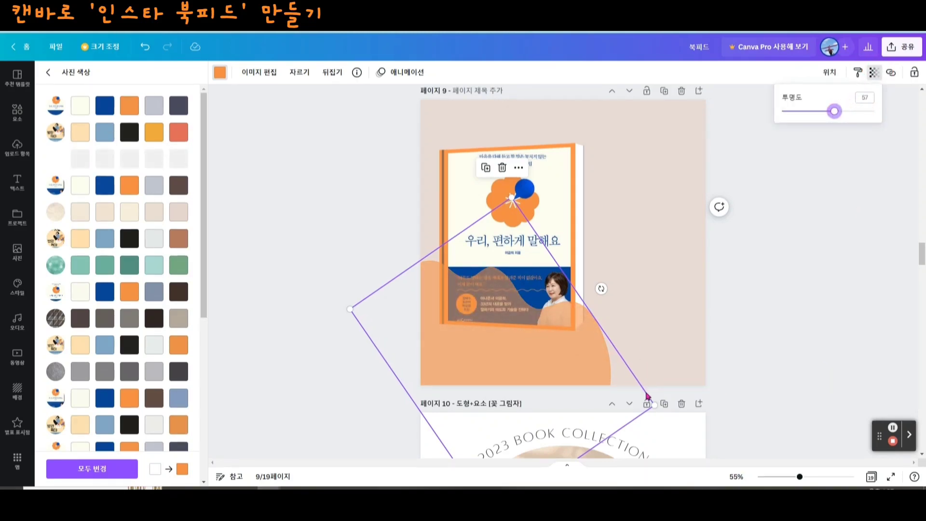
- Send the orange blob on page 9 all the way to the back, behind the book
right_click(493, 339)
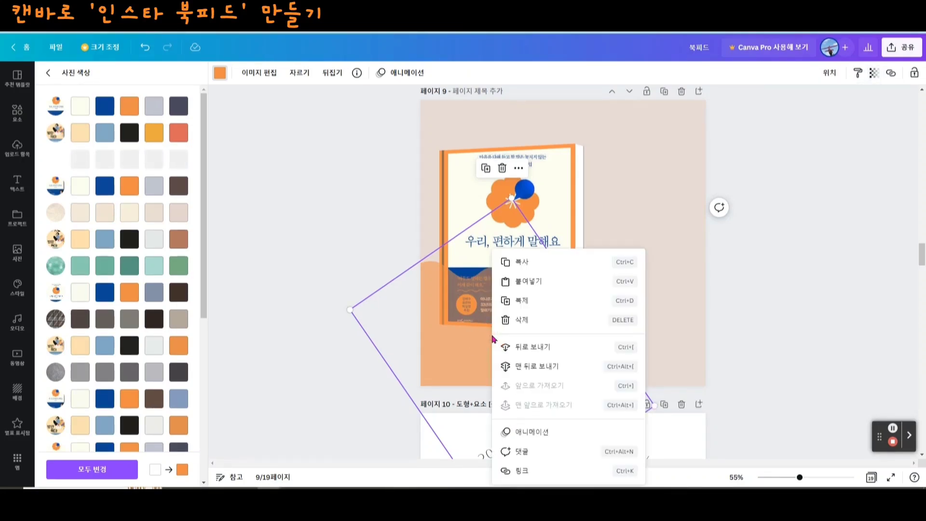
click(555, 369)
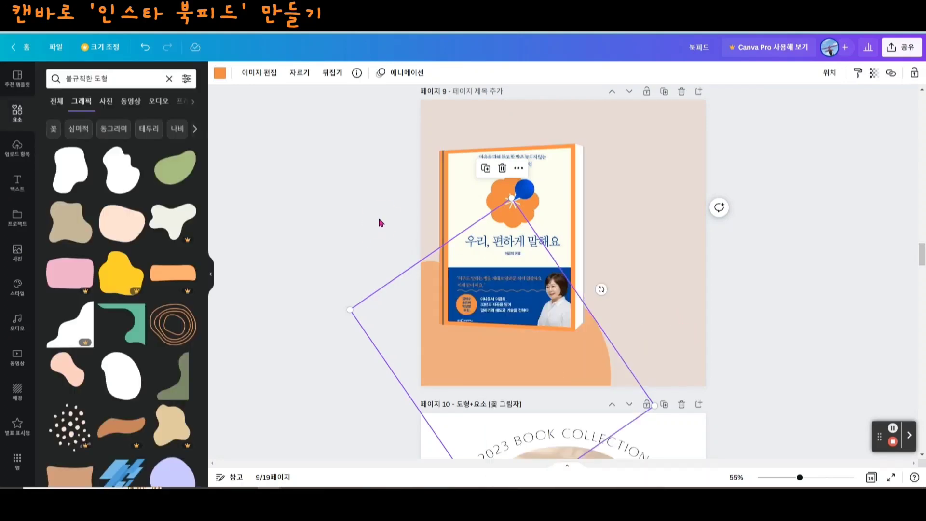
click(534, 203)
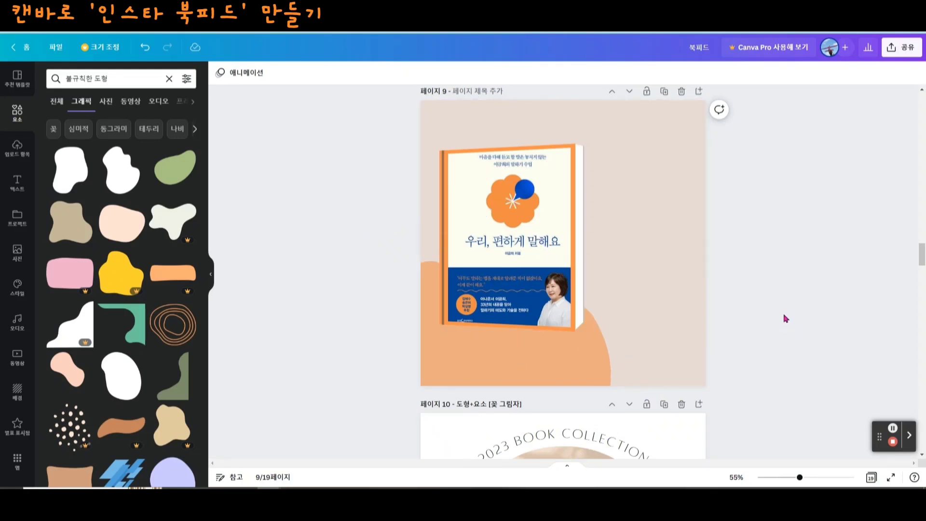
- Place a second, semi-transparent yellow-green blob in page 9's lower-right corner so it runs off the page and overlaps the orange blob
scroll(691, 428, up, 2)
scroll(579, 400, down, 2)
drag(655, 387, 659, 401)
drag(561, 457, 511, 455)
click(829, 332)
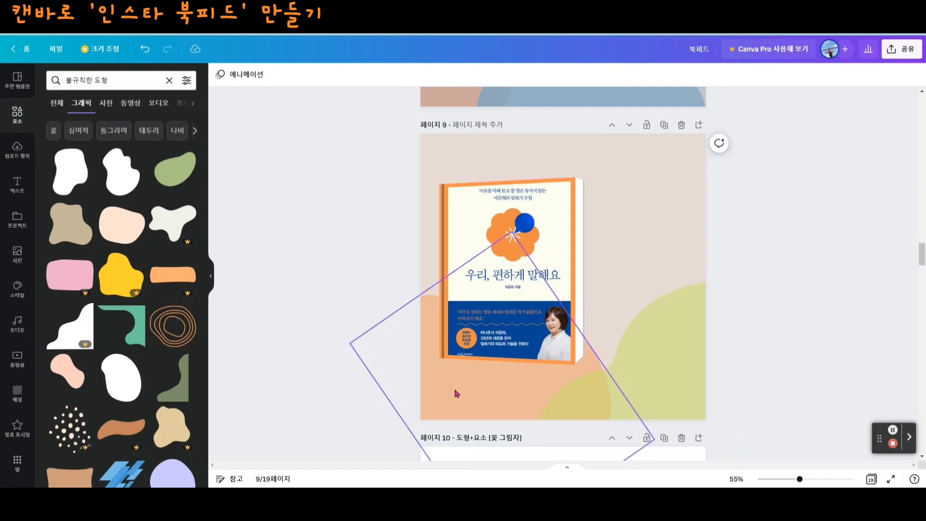
click(666, 389)
click(830, 332)
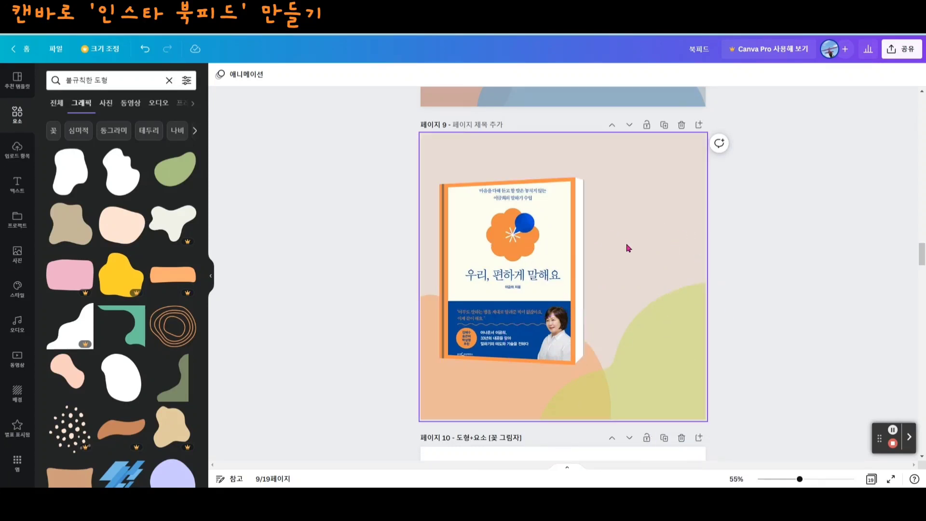
- Add a subheading to page 9 and fill it with the book's three-line subtitle, beginning '마음을 다해 듣고 / 할말은 놓치지 않는'
click(18, 192)
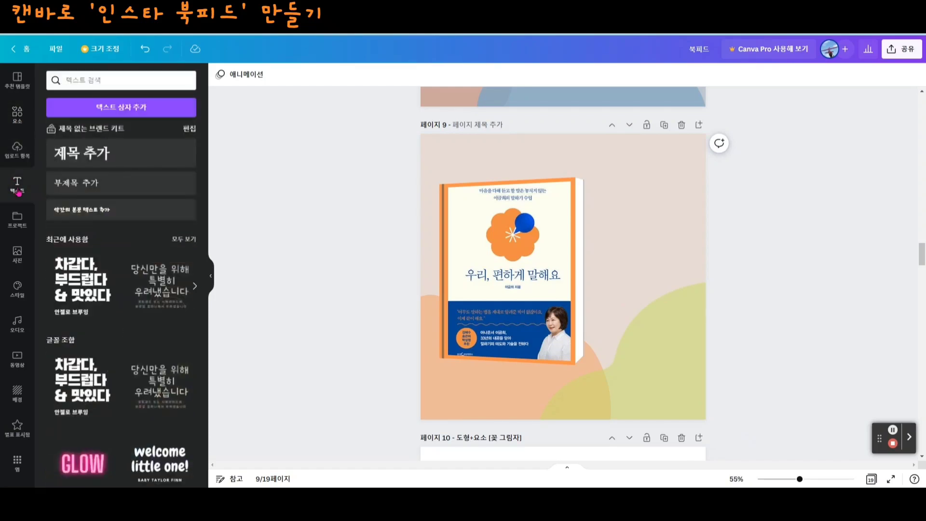
click(86, 187)
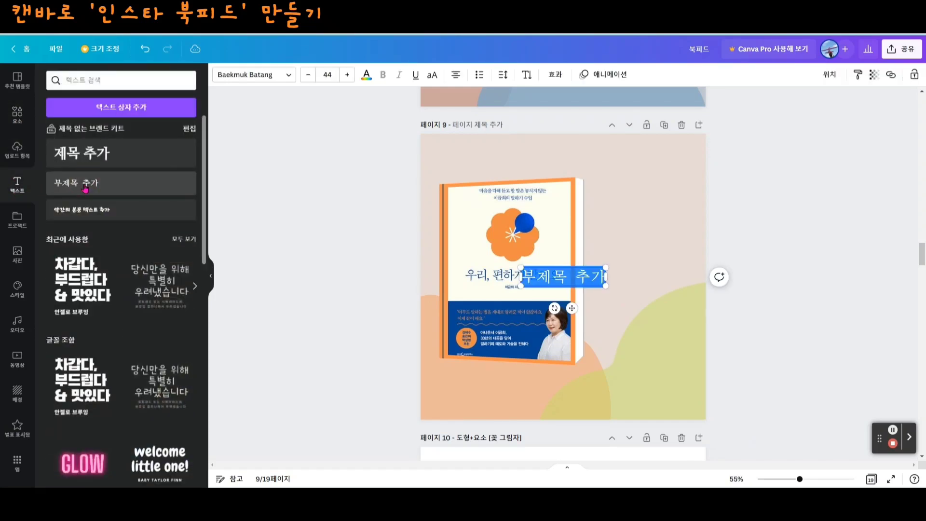
click(534, 273)
triple_click(534, 274)
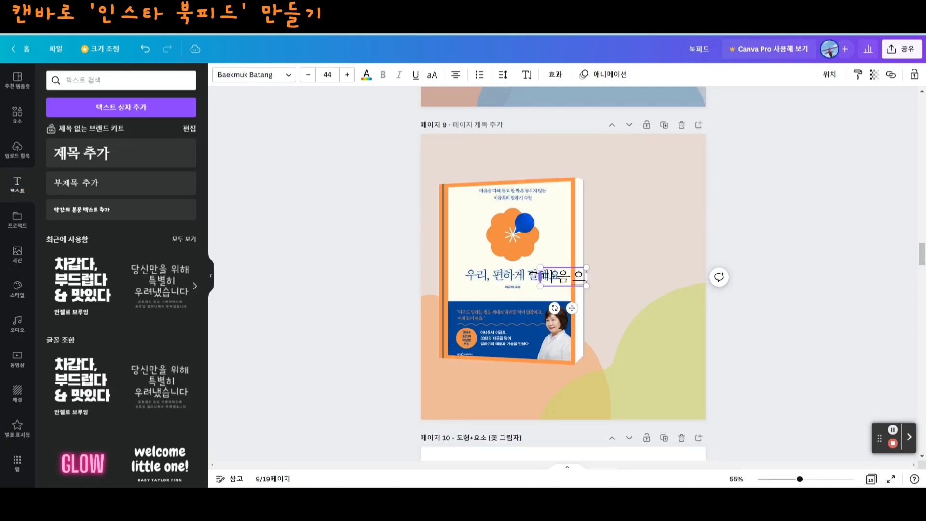
text(마음을 다해 듣고 할말은 놓치지 않는 이금희의 말하기수업)
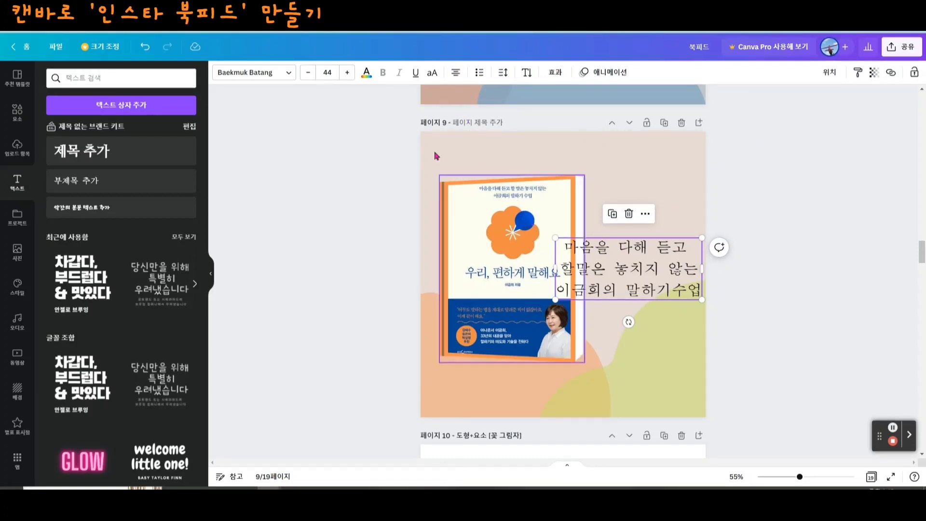
- Right-align the subtitle text and remove the extra space so the first line ends flush with the others
click(456, 71)
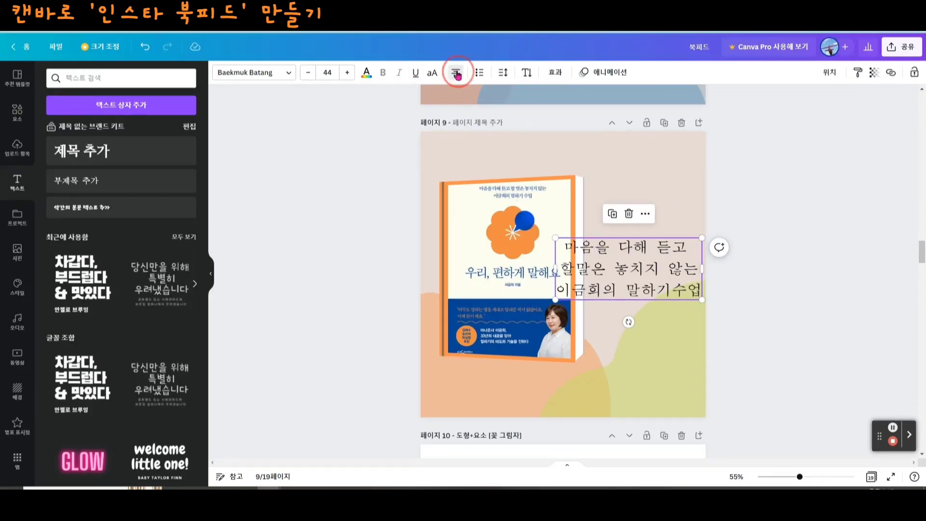
click(456, 72)
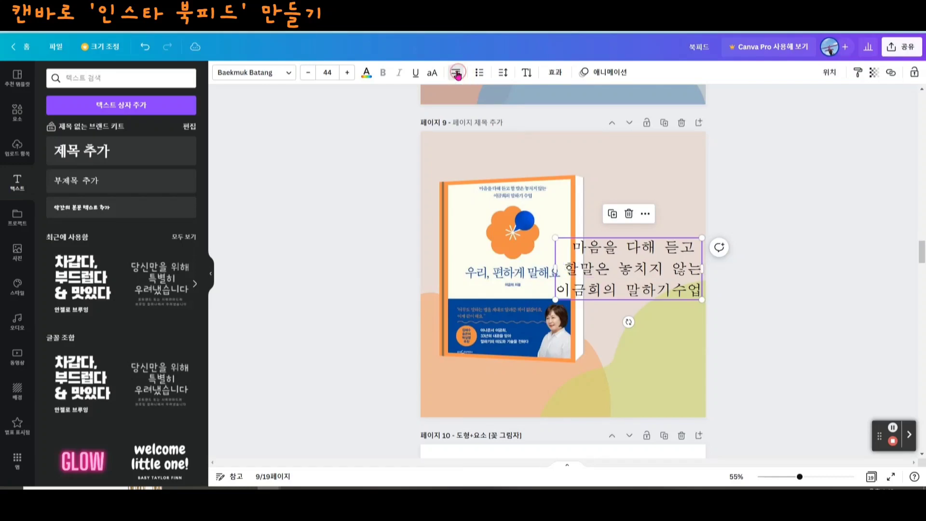
click(567, 272)
key(BackSpace)
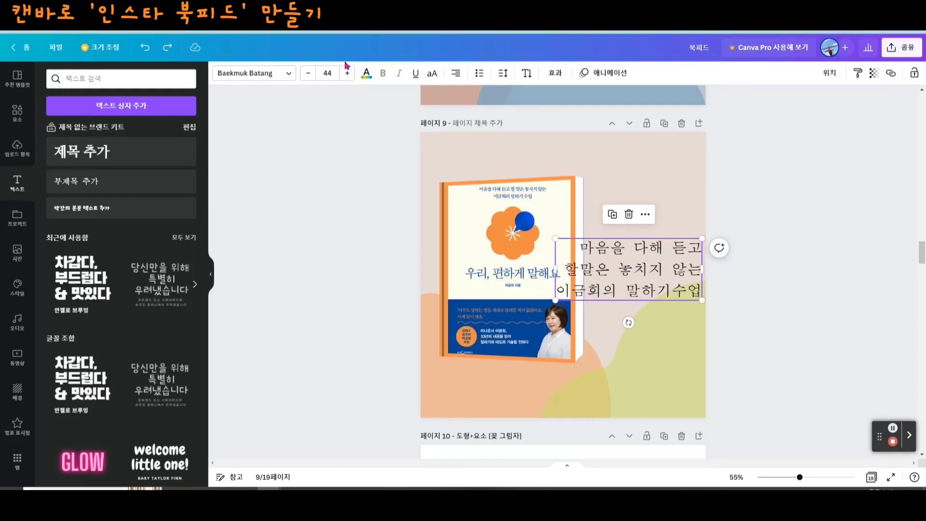
- Reduce the subtitle's font size to 31, place it beside the book and set its font to 210 디딤명조 020
click(307, 73)
click(307, 74)
click(307, 73)
click(307, 73)
click(307, 74)
click(307, 73)
click(307, 74)
drag(644, 263, 645, 280)
click(254, 73)
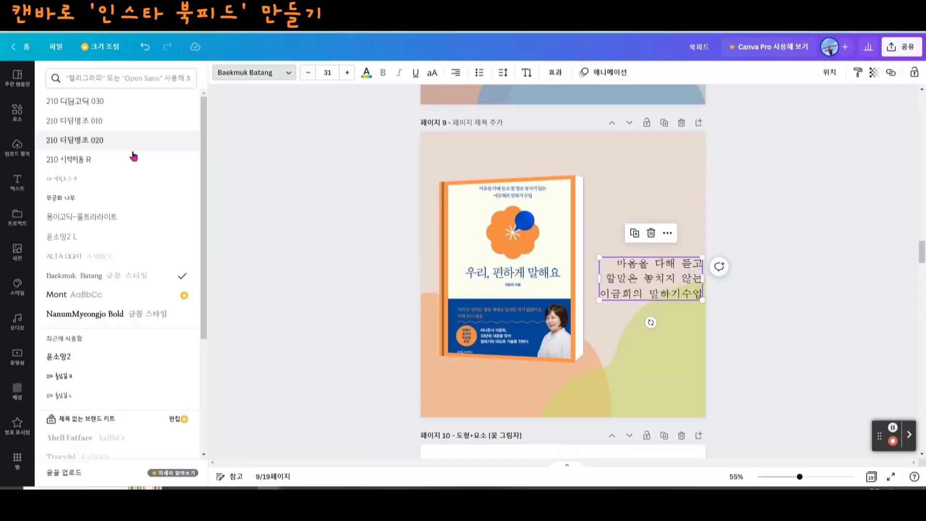
click(121, 140)
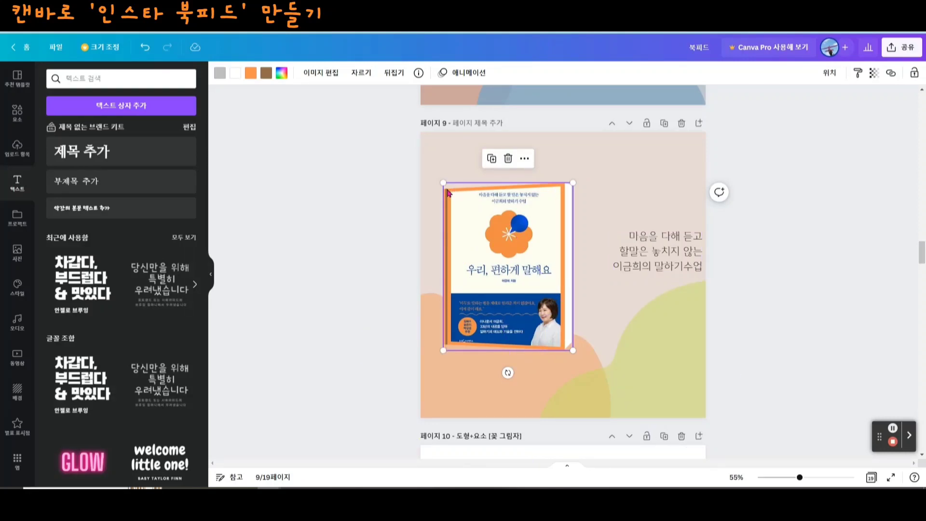
- Shrink the book slightly and reposition it on the left half of page 9
click(802, 266)
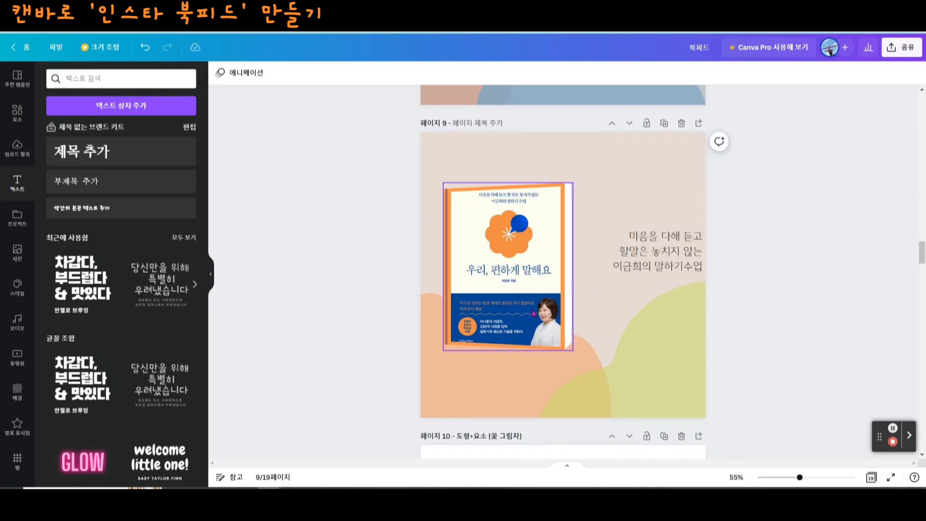
drag(516, 311, 513, 318)
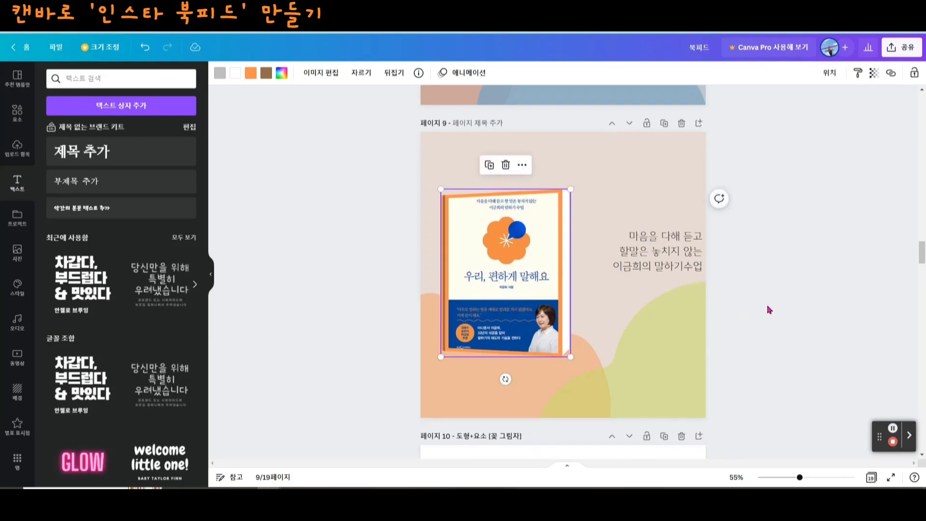
- Add a blank page after page 10 and place an arch-shaped 프레임 element in its centre
scroll(791, 314, down, 5)
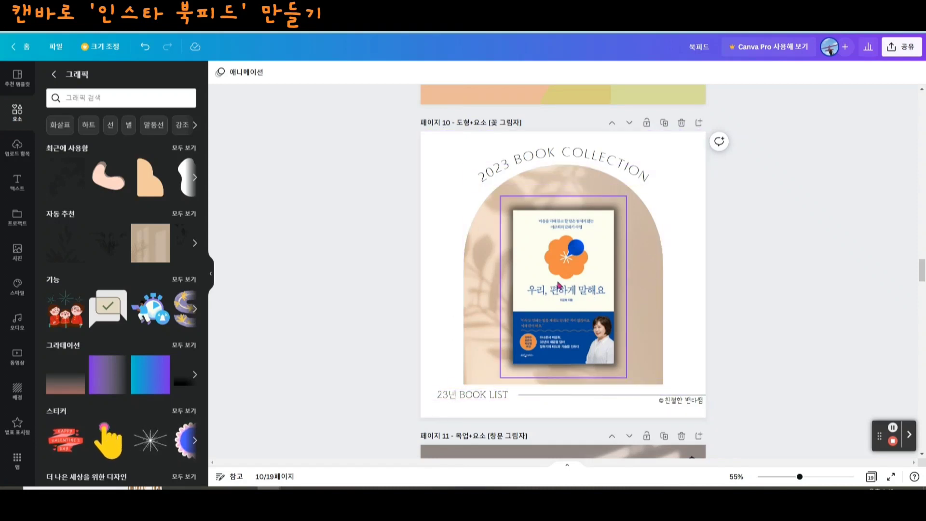
click(699, 123)
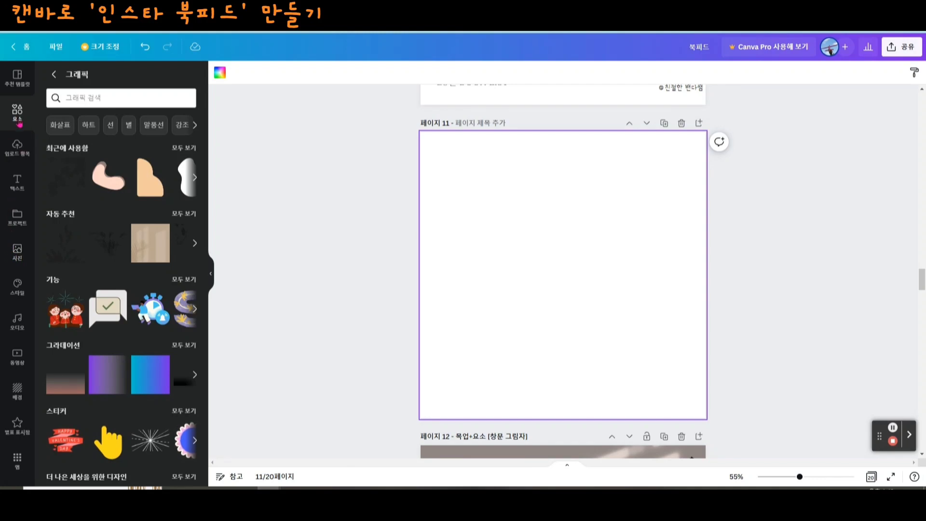
click(54, 74)
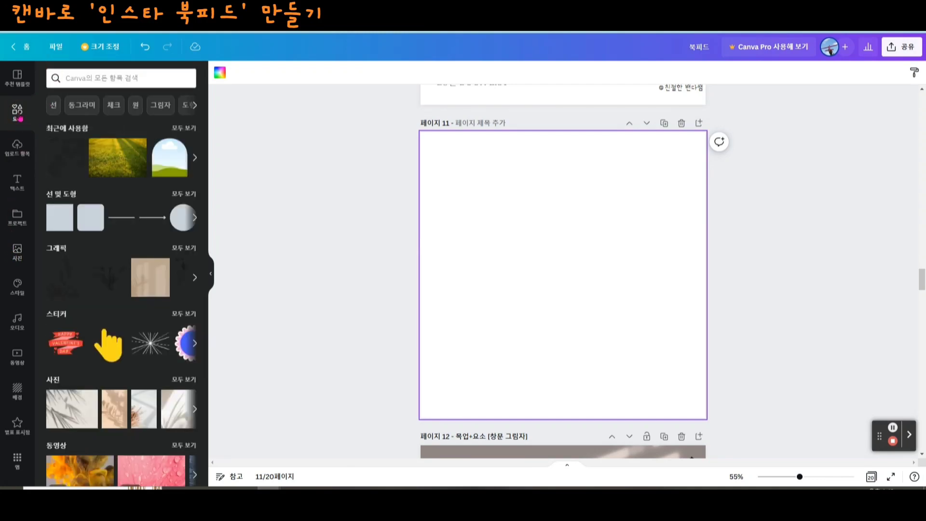
scroll(165, 328, down, 8)
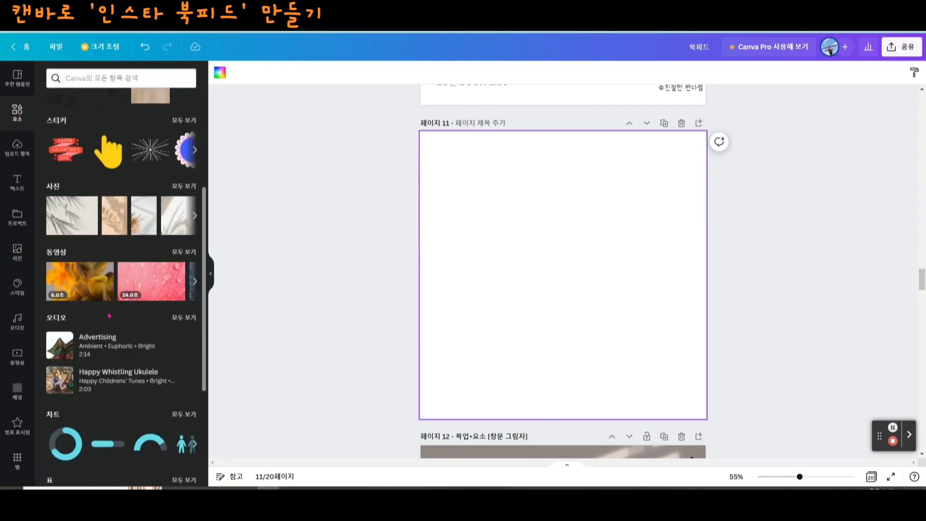
scroll(165, 328, down, 3)
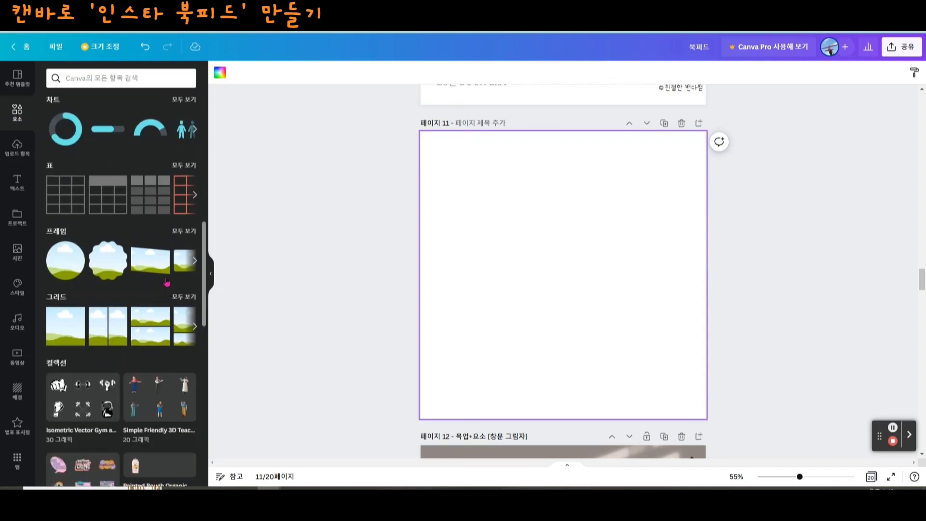
click(184, 236)
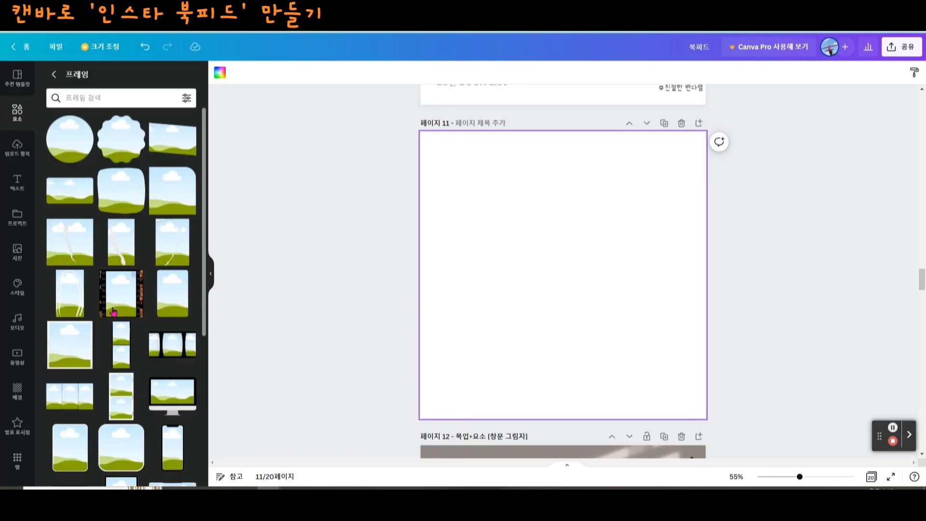
scroll(113, 311, down, 3)
scroll(113, 312, down, 6)
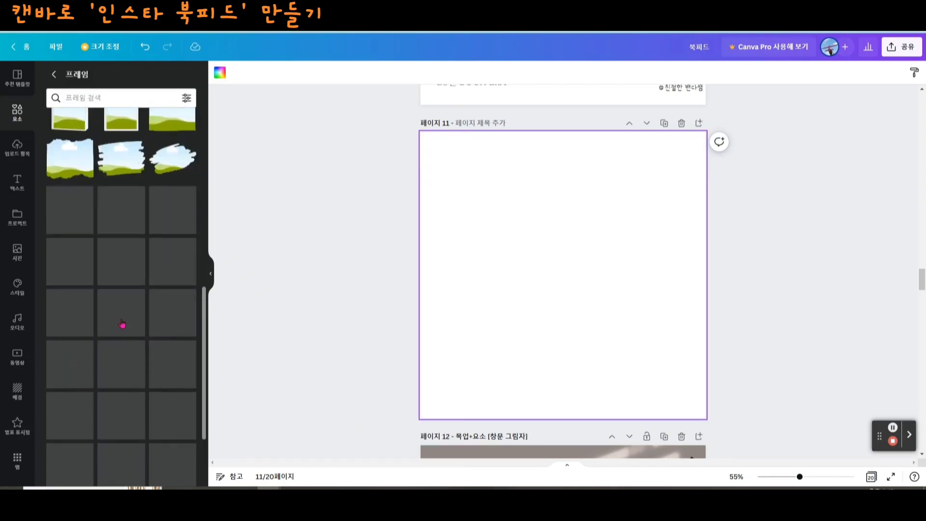
scroll(113, 372, down, 9)
drag(548, 306, 544, 306)
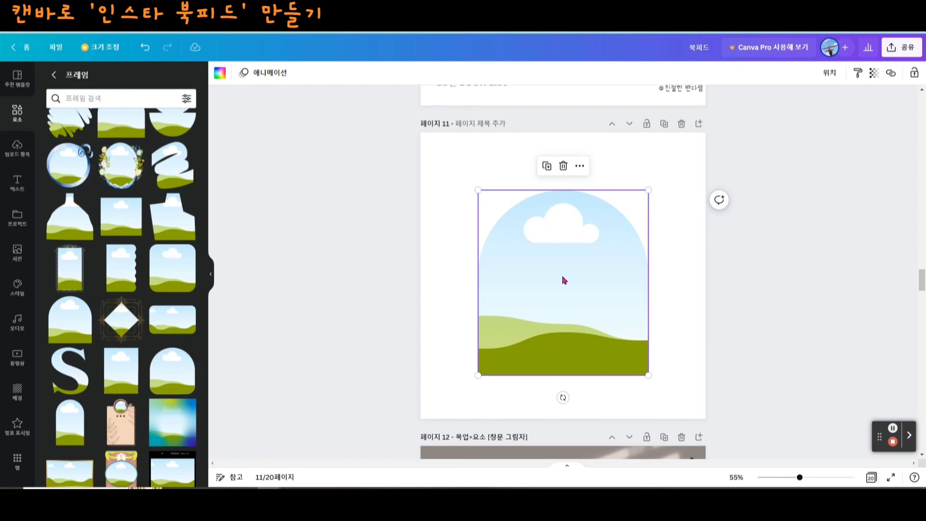
- Search the elements for '꽃그림자' and show all the matching photos
scroll(564, 280, up, 5)
scroll(678, 359, down, 1)
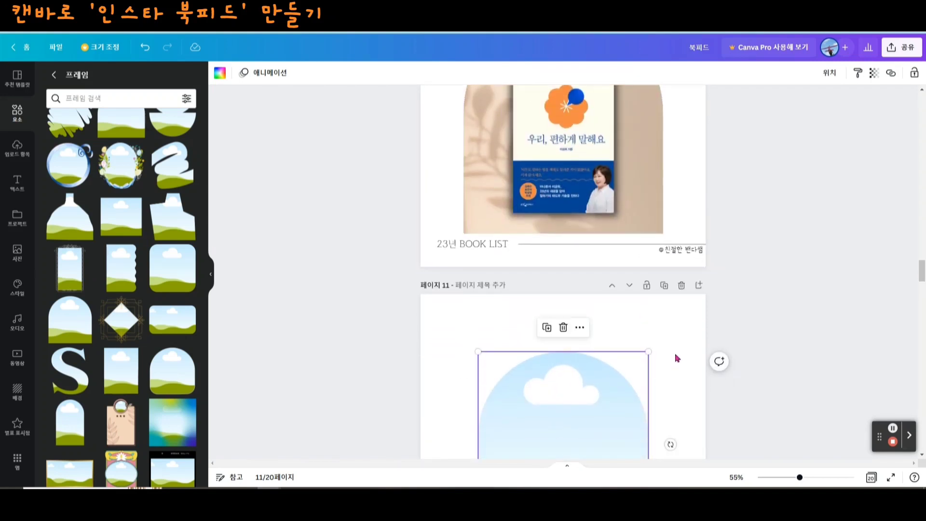
click(671, 347)
click(534, 398)
click(17, 112)
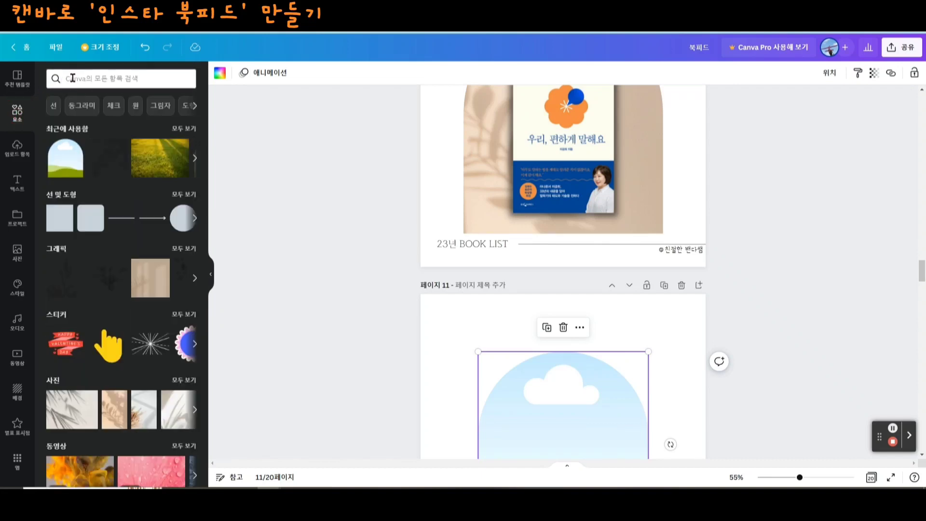
click(160, 85)
text(꽃그림자)
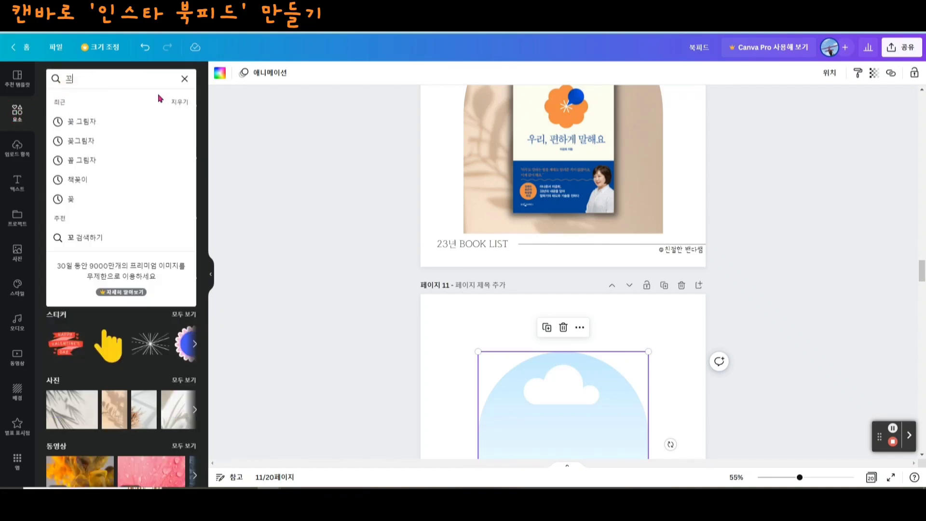
key(Return)
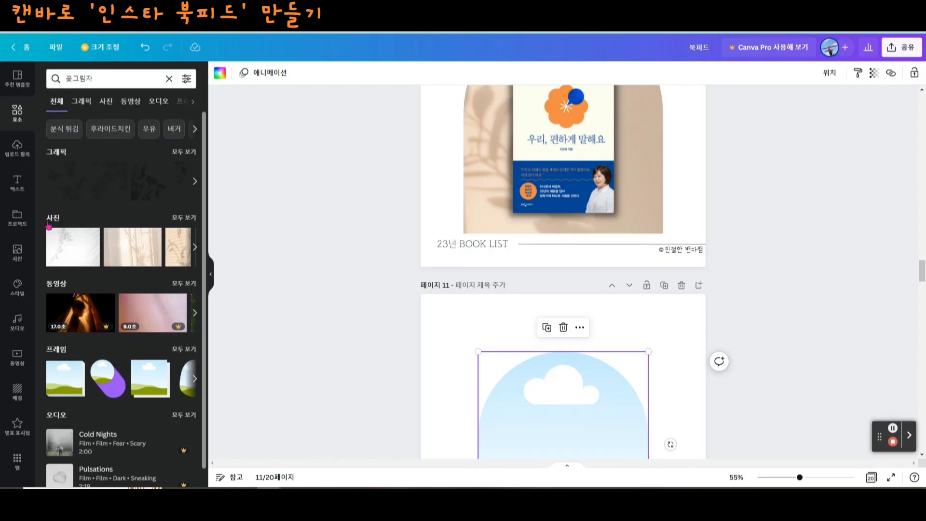
click(184, 218)
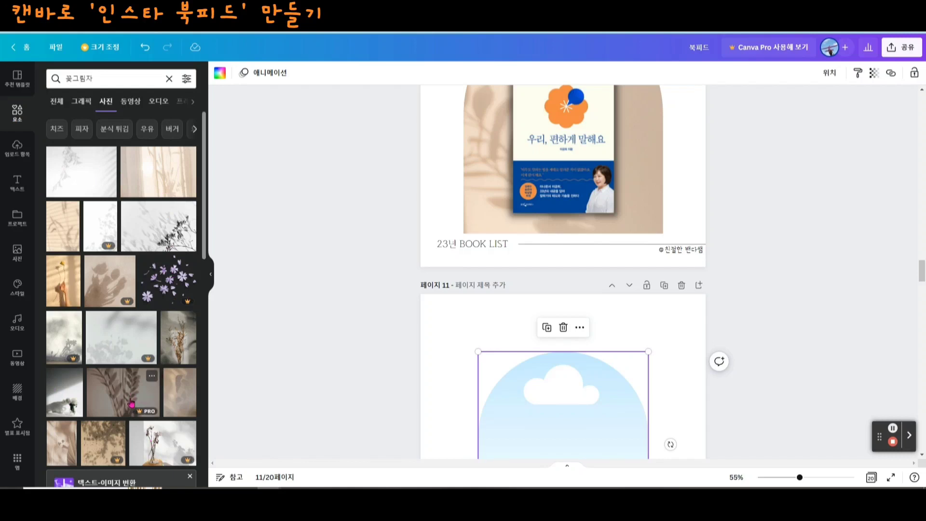
- Browse the flower-shadow photos and fill page 11's arch frame with the beige plant-shadow photo with slanted blind stripes
scroll(186, 378, down, 3)
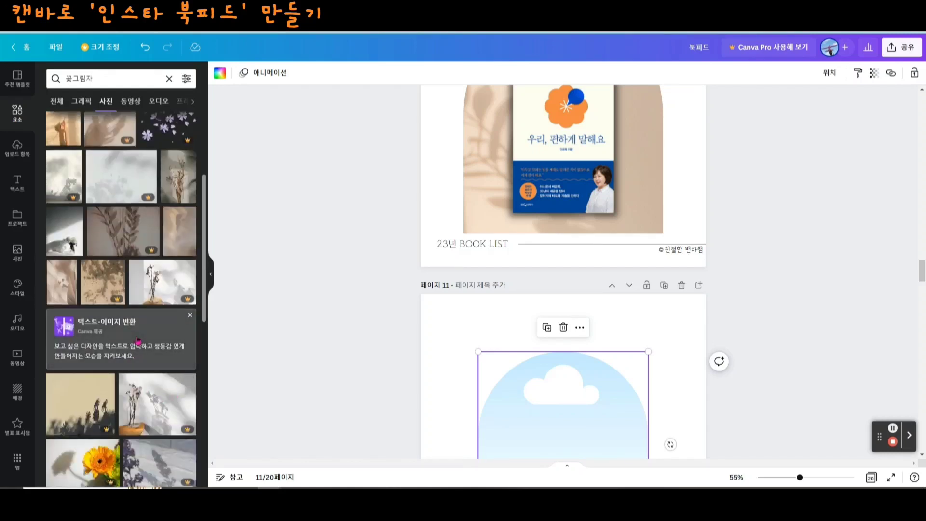
scroll(186, 378, down, 3)
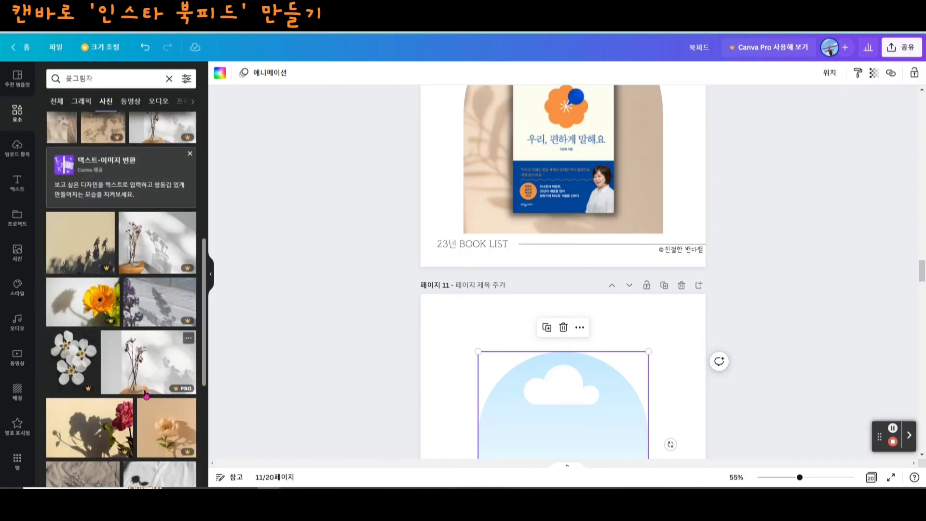
scroll(145, 394, down, 2)
scroll(116, 375, down, 3)
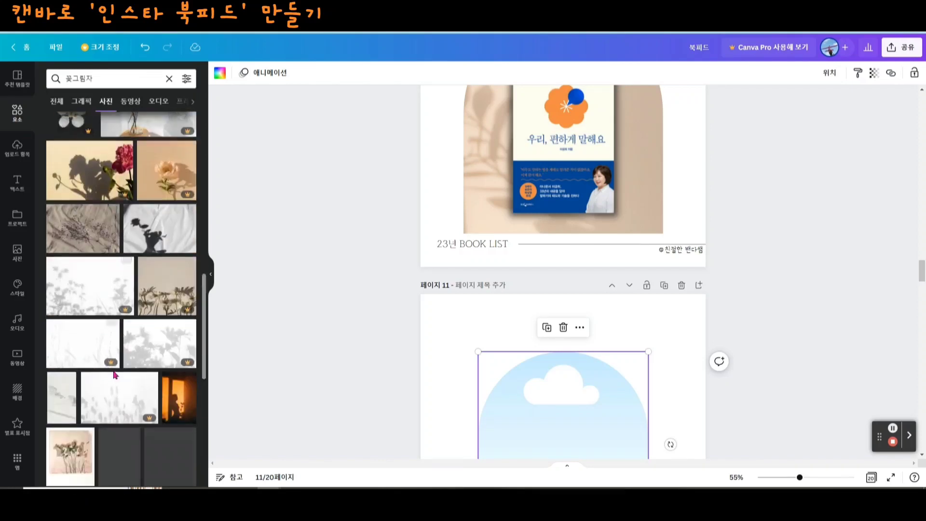
scroll(104, 410, down, 2)
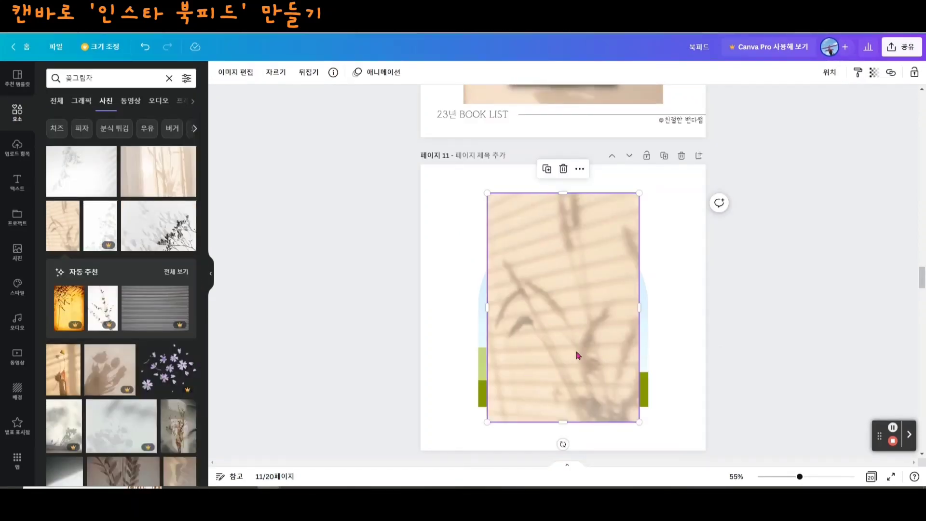
mouse_move(578, 356)
mouse_down()
mouse_move(571, 331)
mouse_move(559, 352)
mouse_move(583, 356)
mouse_move(573, 357)
mouse_up()
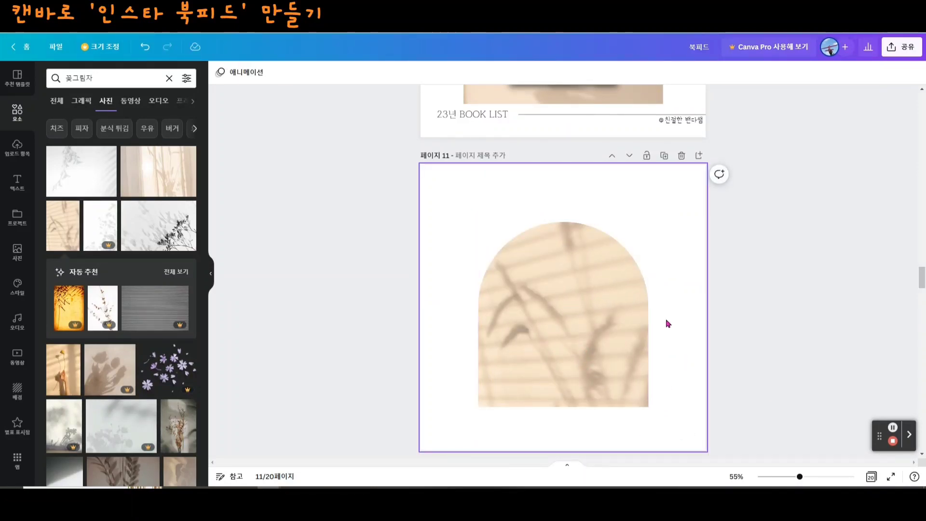
- Enlarge the photo-filled arch and centre it horizontally in the upper part of page 11
click(601, 298)
drag(648, 222, 691, 198)
drag(616, 278, 597, 287)
scroll(662, 278, down, 2)
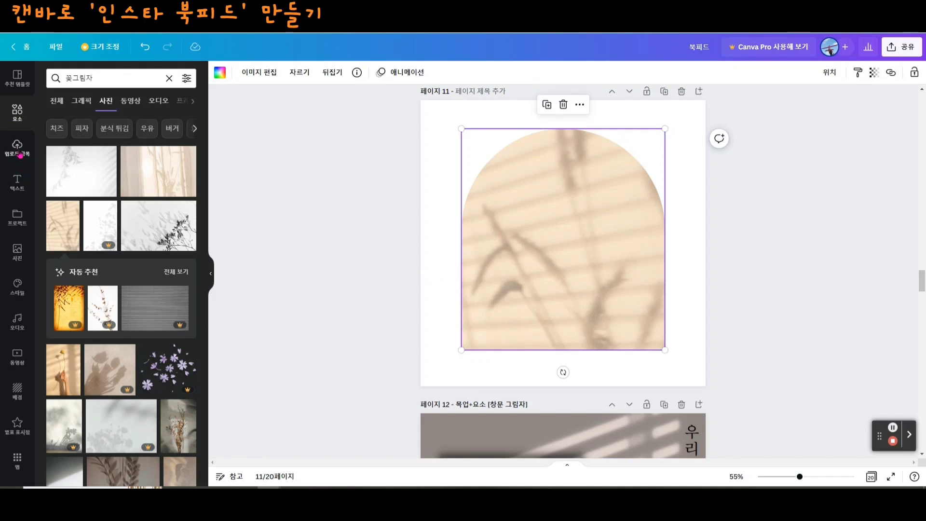
- Add the uploaded orange-flower book cover to page 11 and move it aside to the page's lower-left corner
click(20, 148)
click(65, 196)
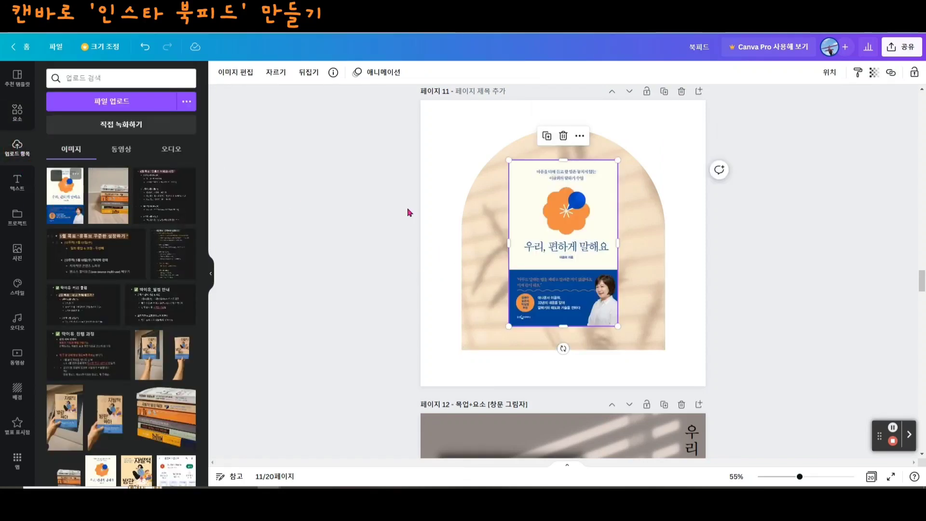
drag(554, 244, 454, 321)
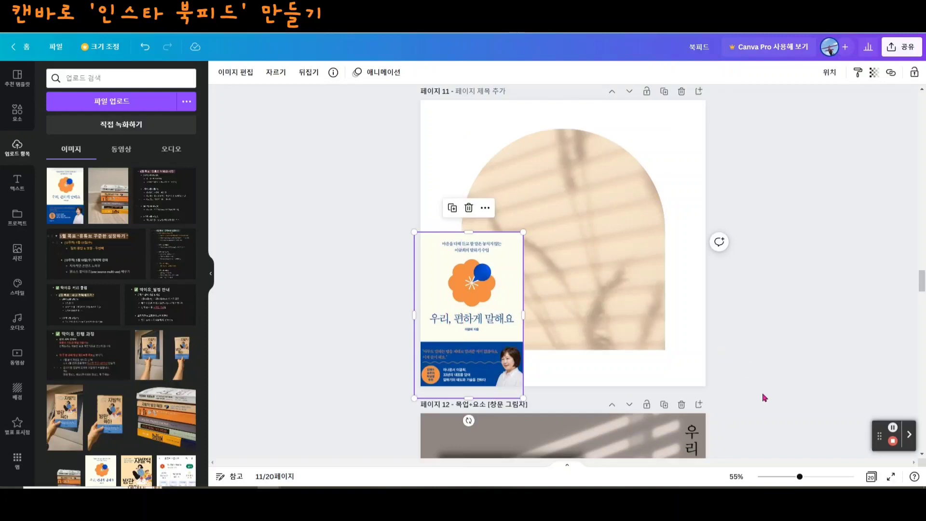
- Lock the photo-filled arch on page 11 so it stays fixed while the book cover is moved
click(601, 268)
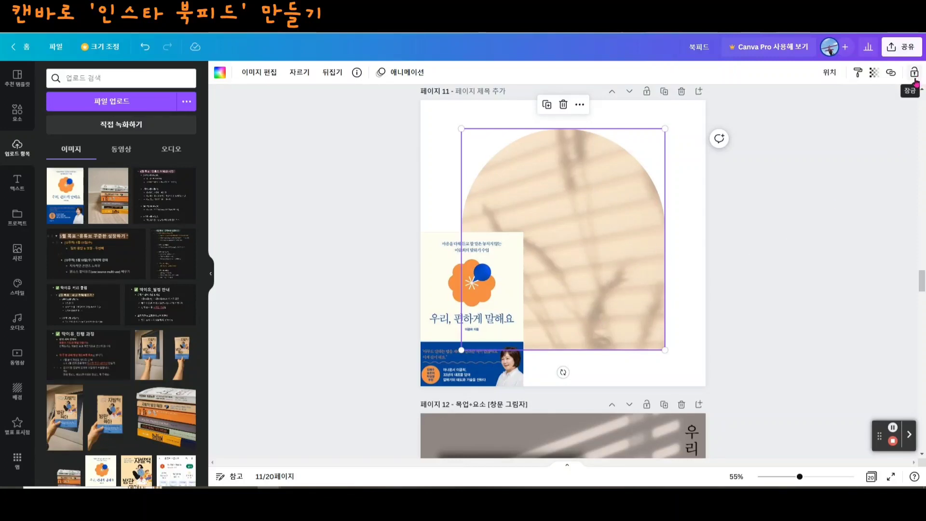
click(522, 304)
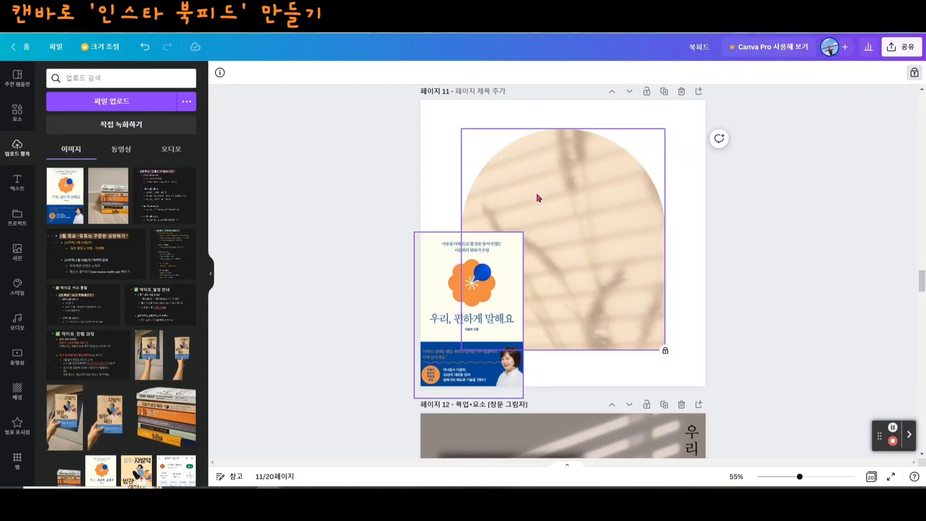
drag(522, 305, 441, 337)
click(505, 162)
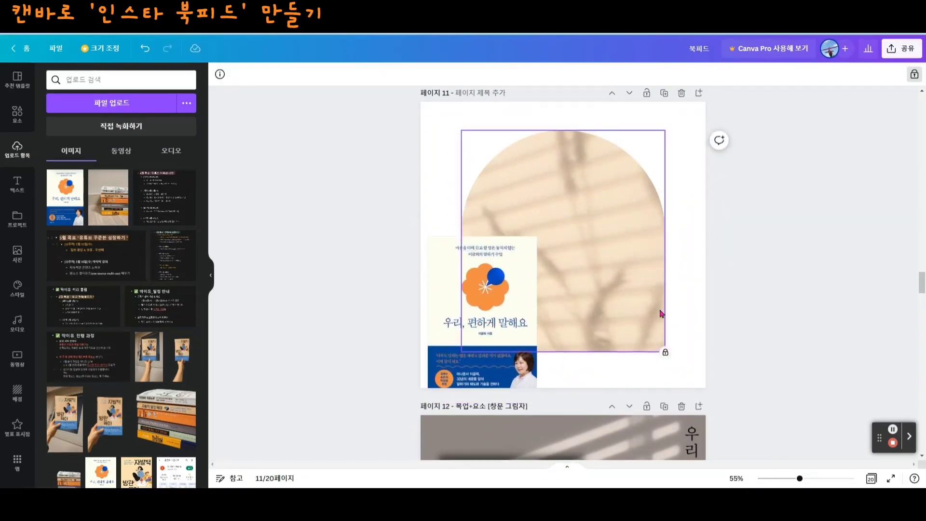
- Move the book cover onto the arch, shrink it slightly and centre it horizontally on page 11
click(490, 332)
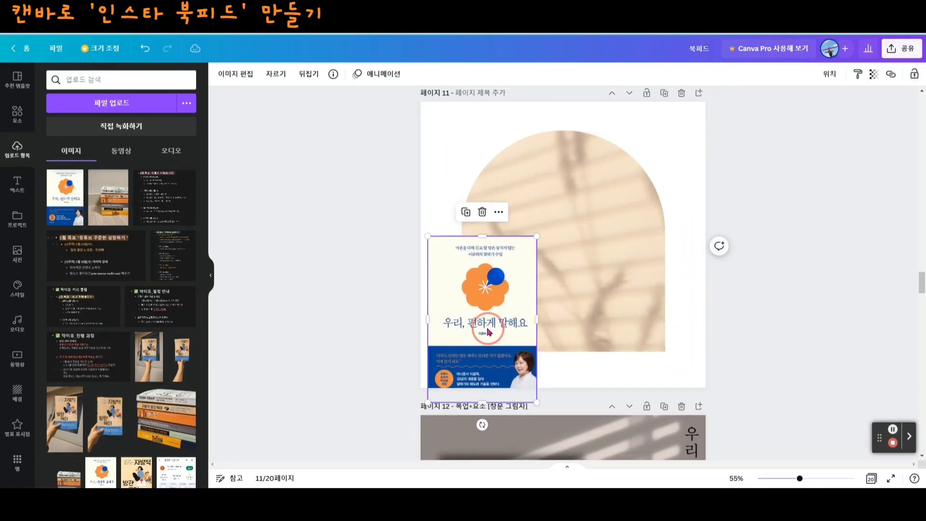
drag(488, 332, 569, 261)
drag(617, 331, 603, 311)
drag(569, 249, 576, 263)
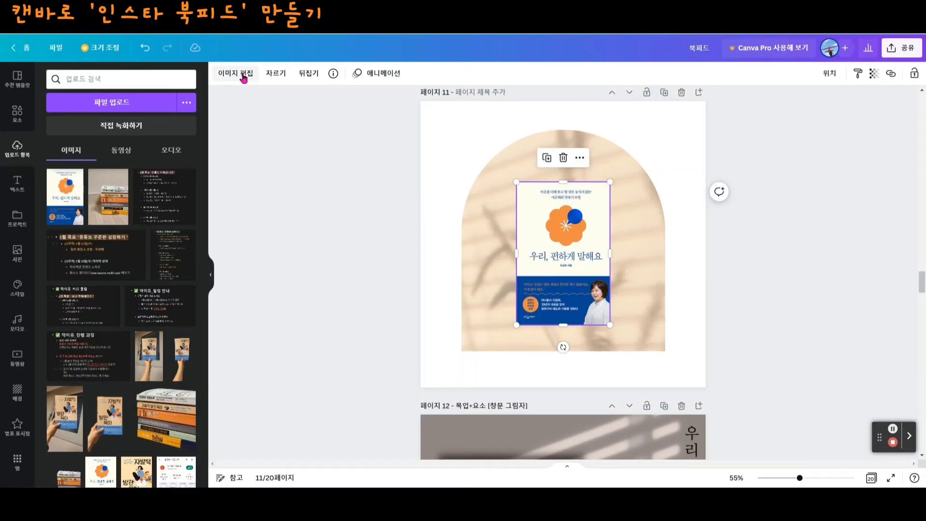
- Apply a 드롭 shadow to the book cover with 오프셋 3, 투명도 58 and 흐리기 6
click(244, 77)
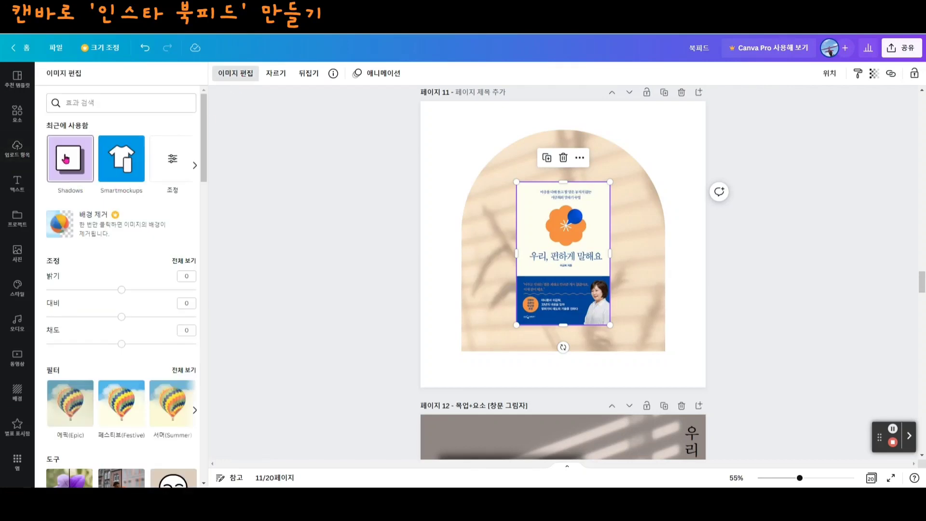
click(67, 157)
click(173, 126)
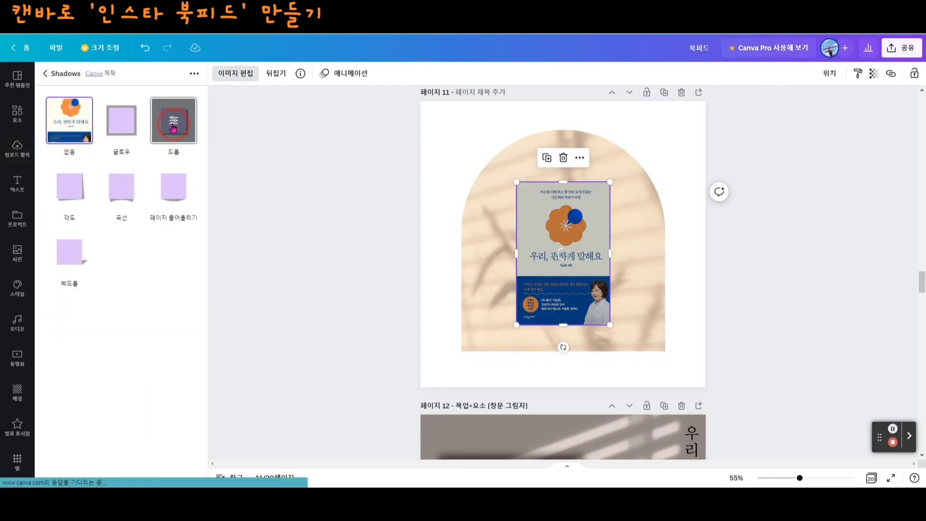
click(175, 123)
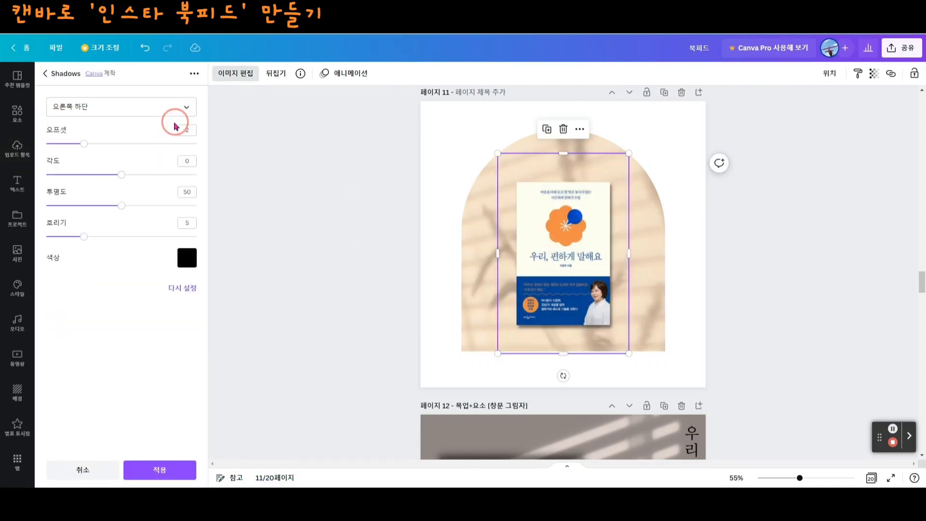
click(118, 174)
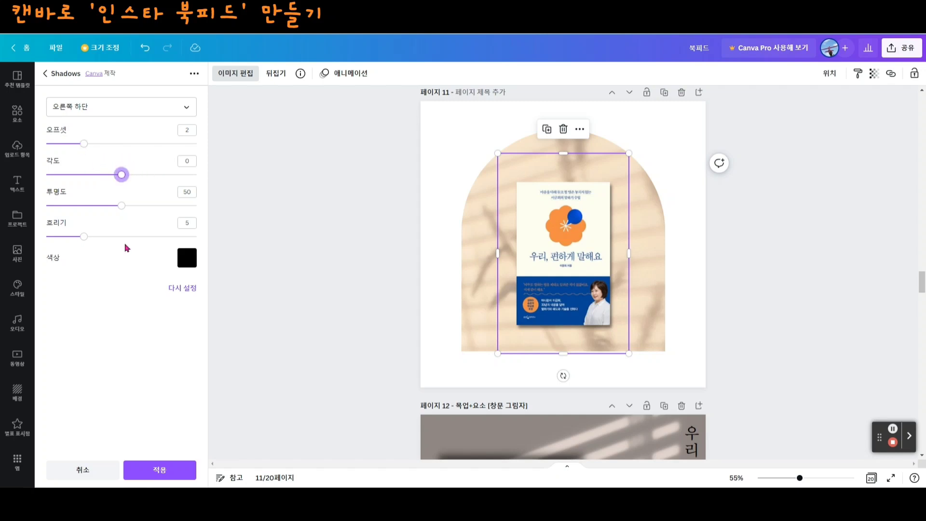
drag(86, 237, 93, 237)
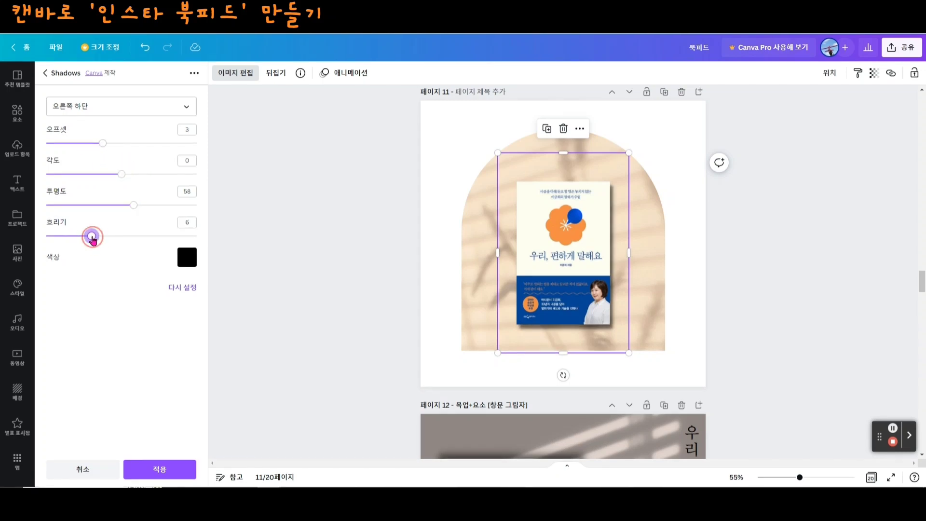
click(742, 304)
click(695, 302)
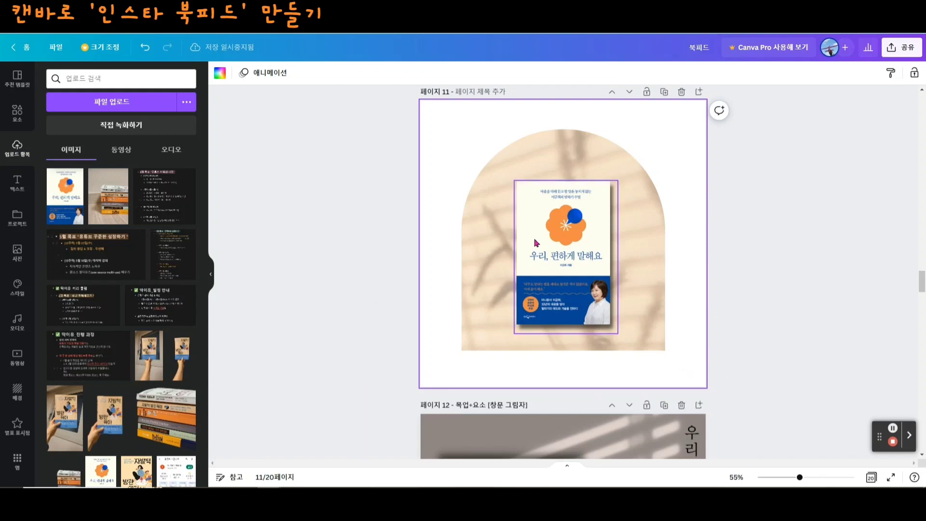
click(643, 186)
- Following page 10's layout, add the subtitle text '2023 BOOK collection' to page 11 and place it above the arch
scroll(579, 217, up, 6)
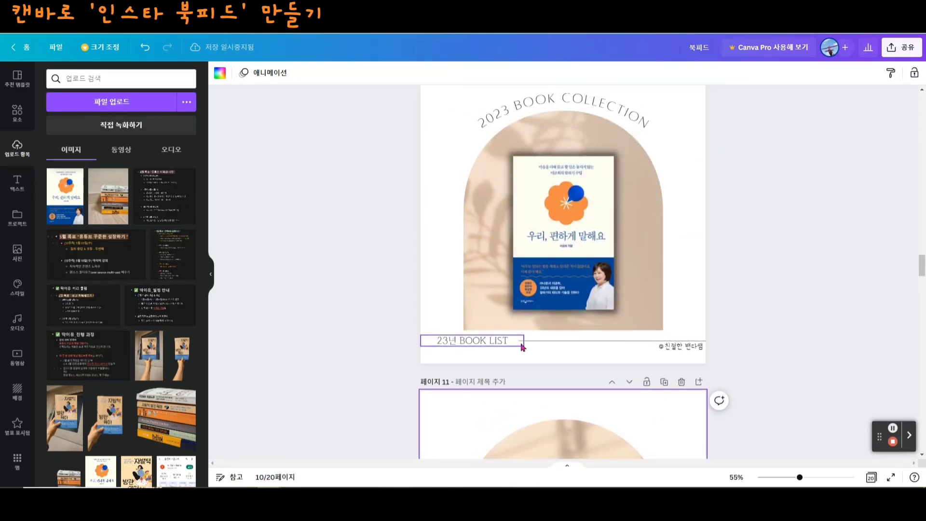
scroll(555, 207, up, 1)
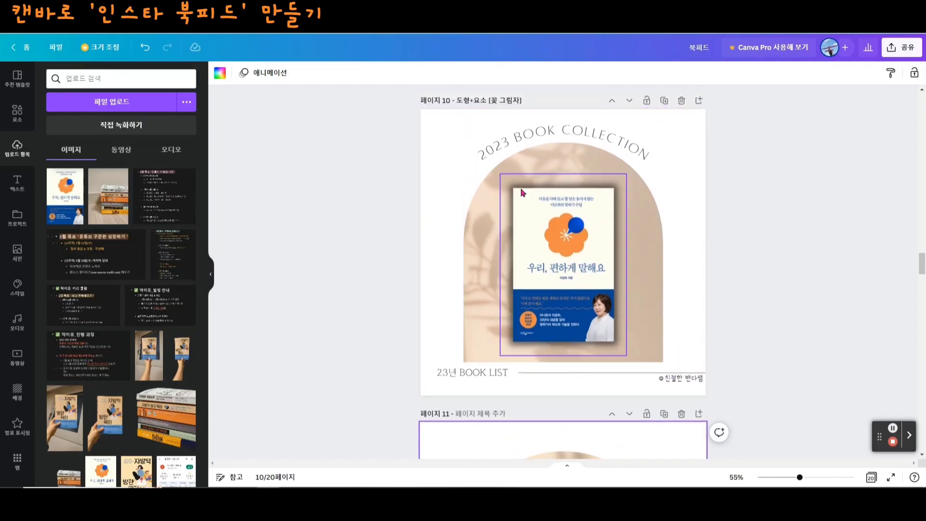
click(595, 141)
scroll(483, 159, down, 4)
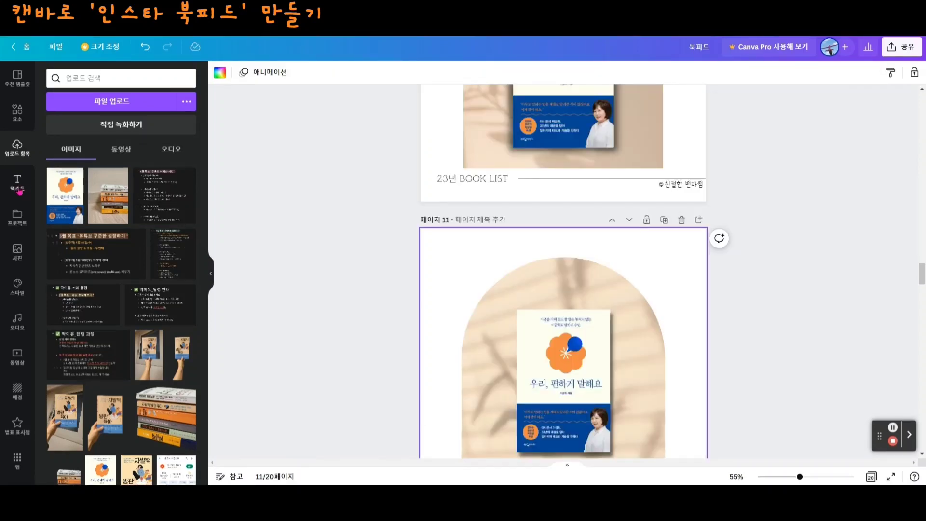
click(19, 189)
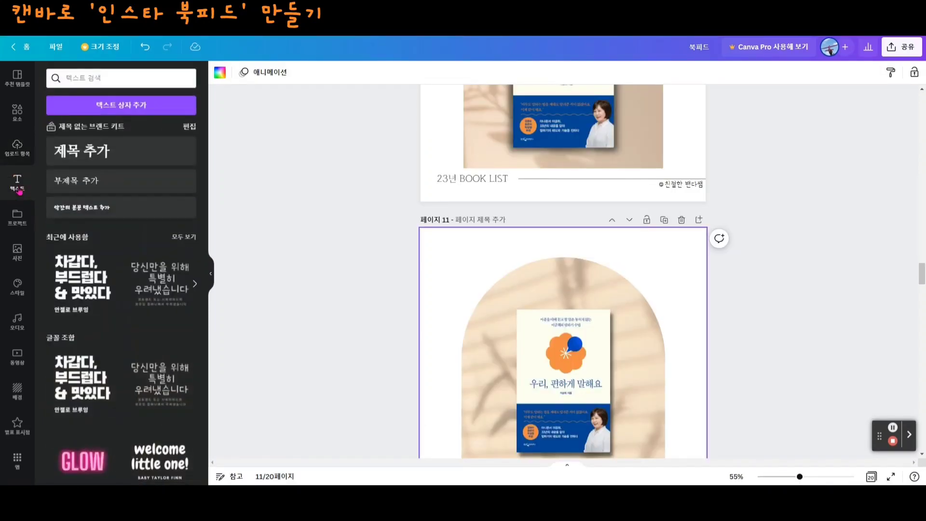
click(73, 186)
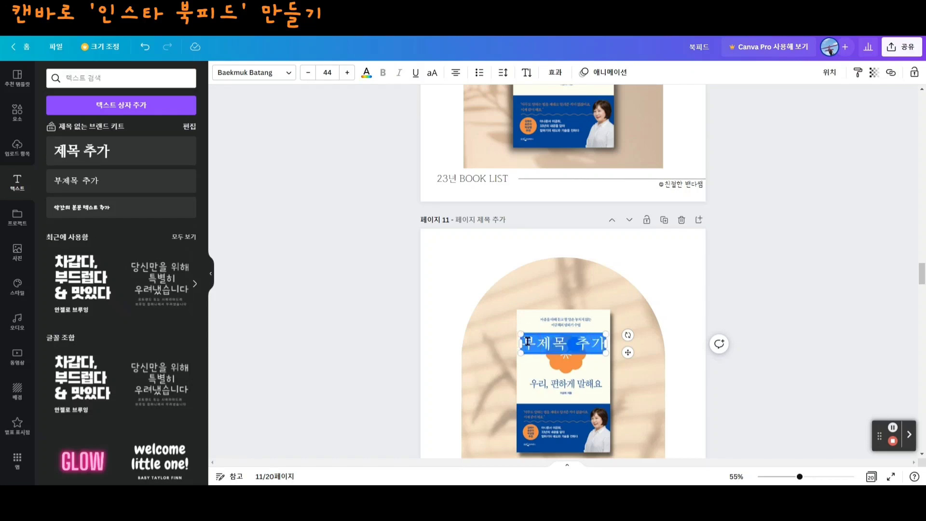
text(2023 BOOK collection)
drag(613, 344, 613, 247)
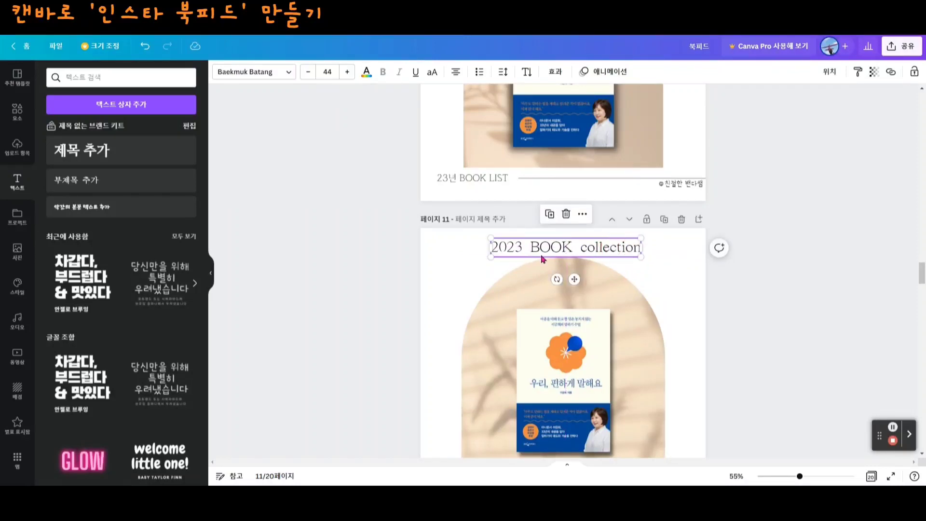
click(664, 278)
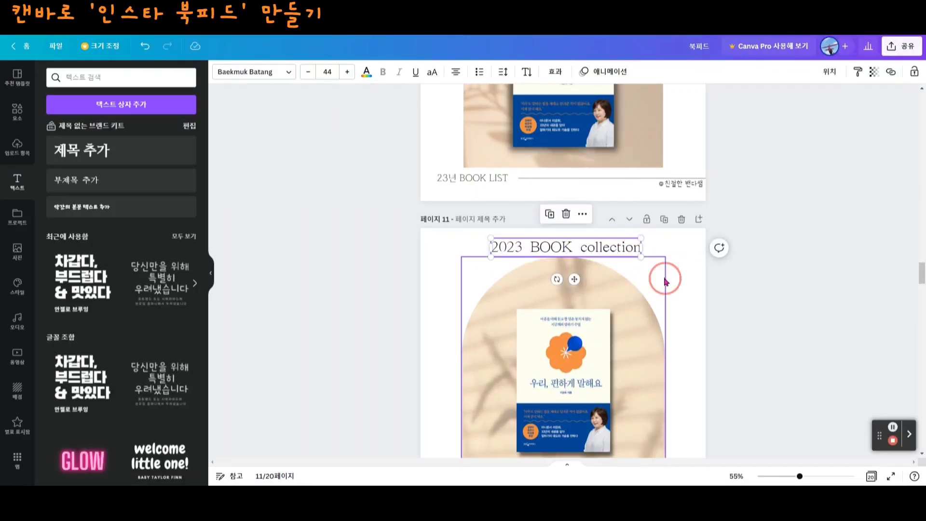
click(443, 252)
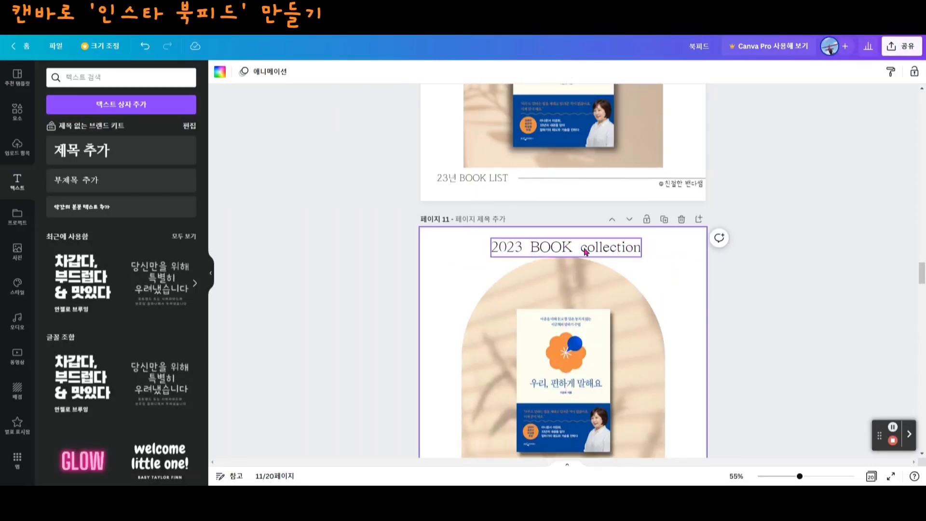
- Apply the 곡선 text shape with a curve of 35 to the subtitle and nudge it to follow the arch's top
click(564, 250)
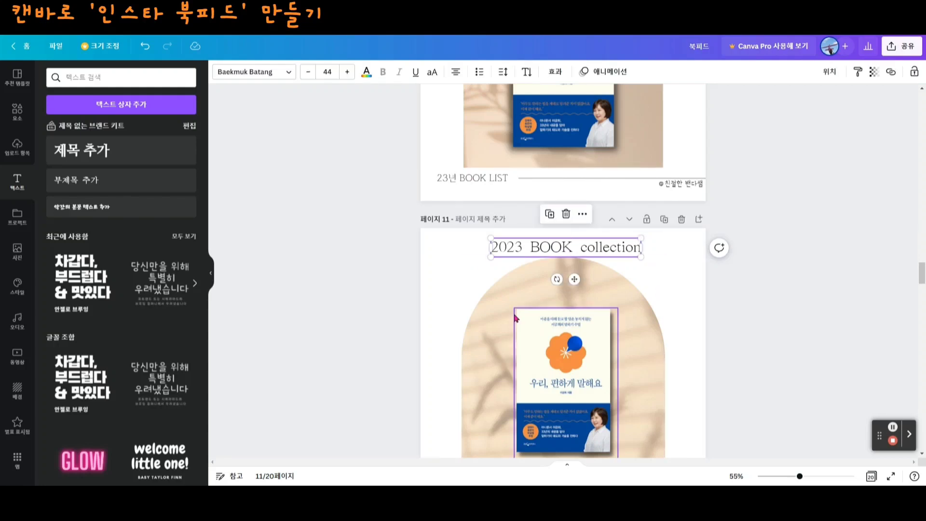
click(555, 77)
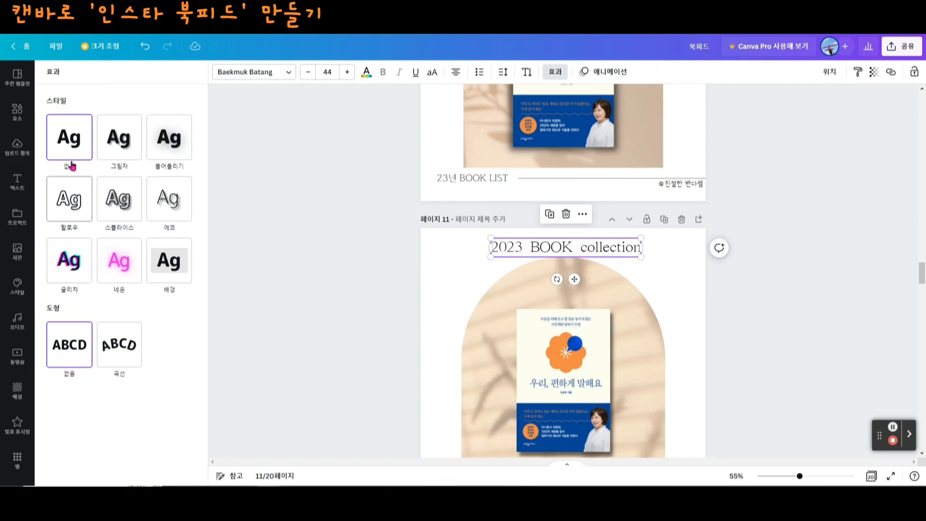
click(123, 353)
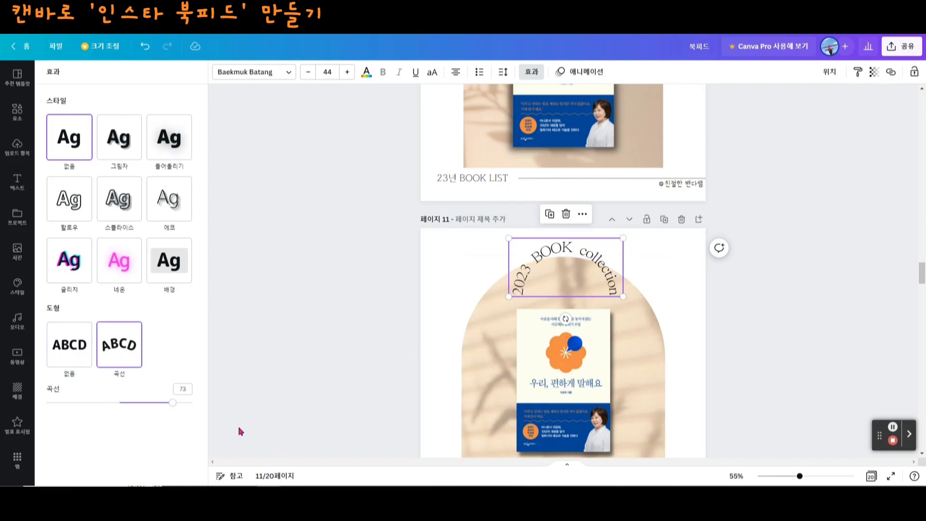
drag(174, 405, 145, 404)
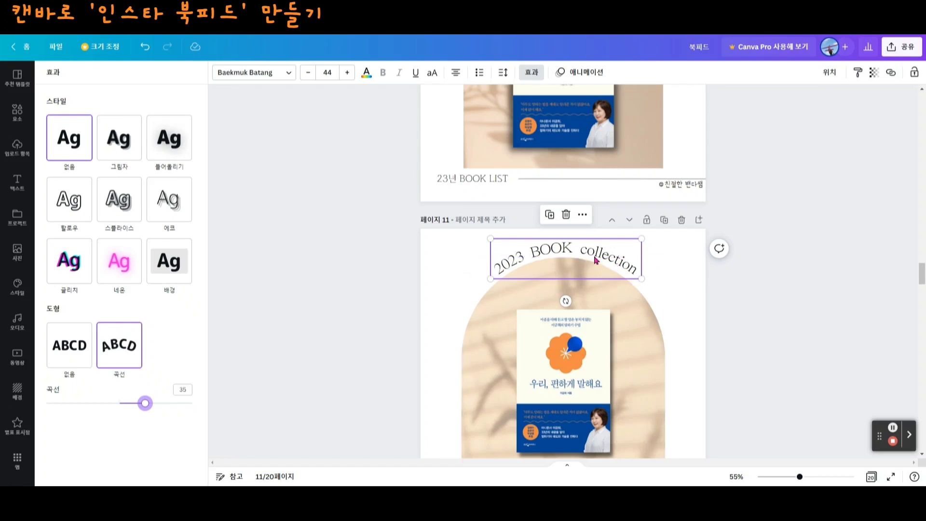
click(683, 261)
click(679, 244)
drag(572, 246, 569, 244)
click(686, 248)
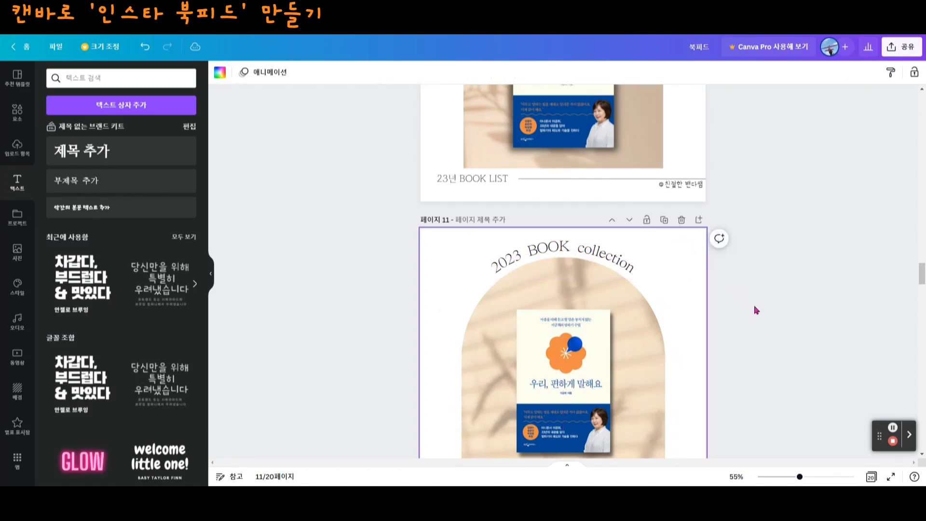
- Add a new empty page after page 12, the window-shadow mockup page
scroll(699, 313, down, 1)
click(637, 374)
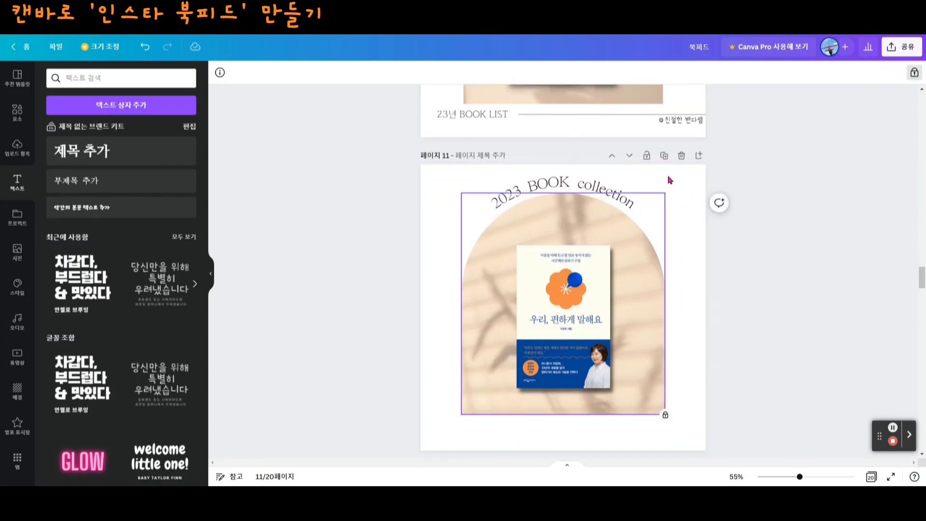
scroll(646, 280, down, 5)
click(627, 351)
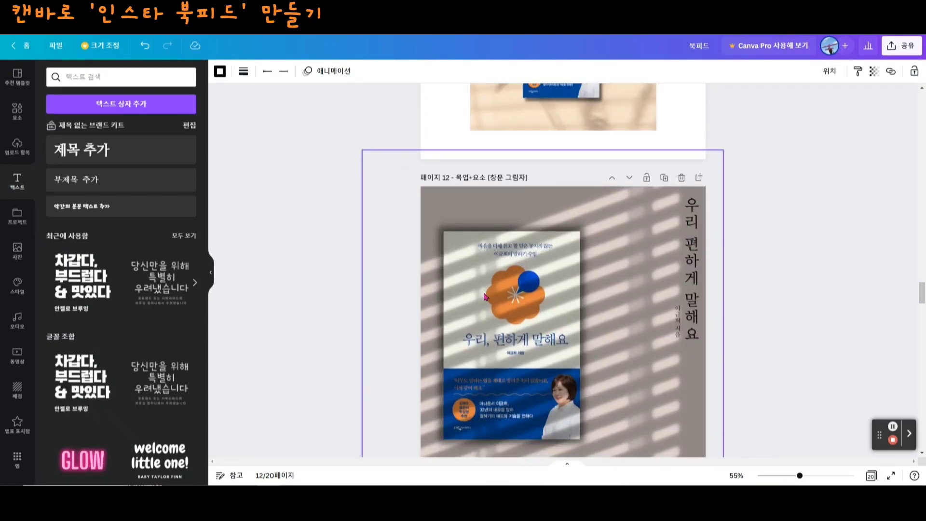
scroll(625, 296, down, 2)
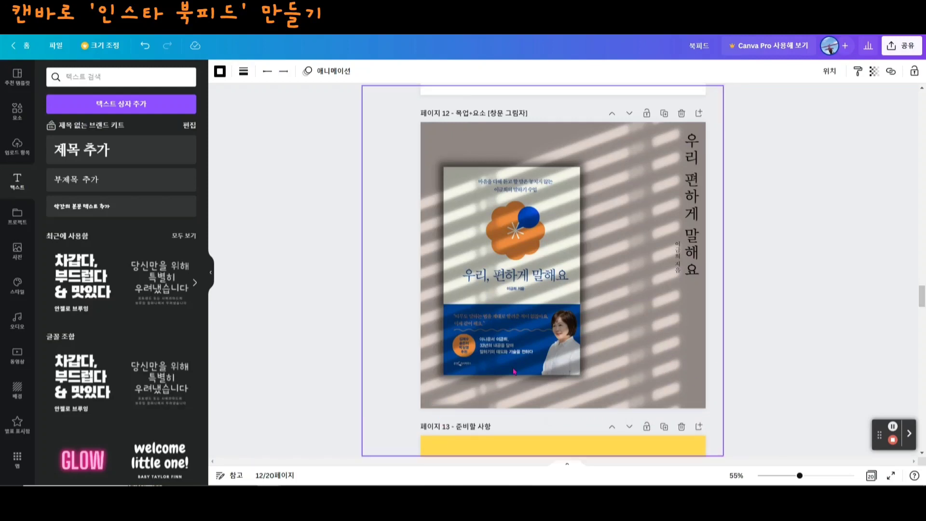
key(ctrl+Return)
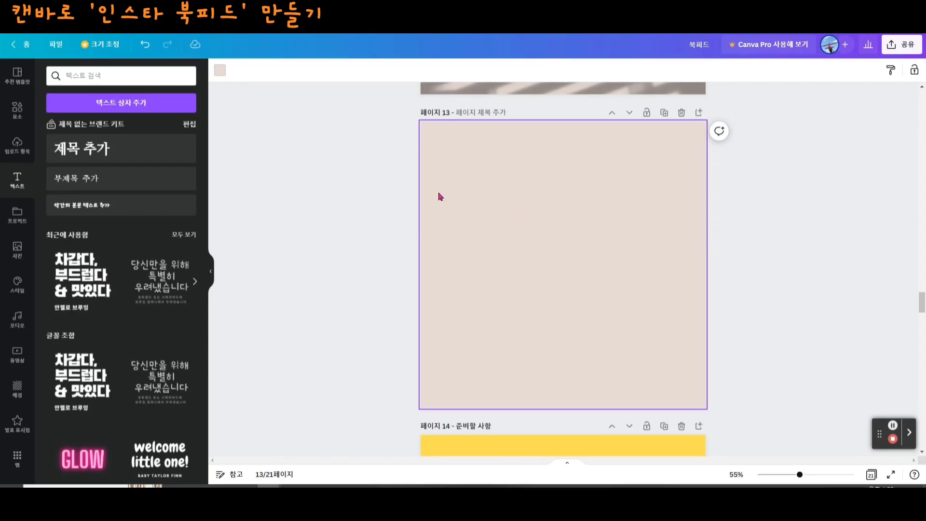
- Place the uploaded orange-flower book cover on page 13 and move it to the page's left side, like page 12's layout
click(17, 147)
click(65, 193)
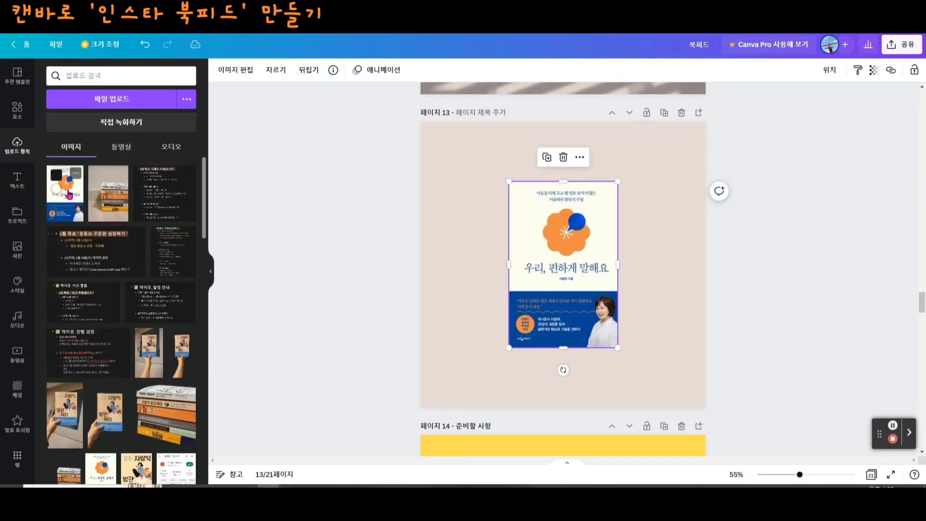
drag(548, 251, 480, 250)
scroll(579, 230, up, 5)
scroll(539, 224, down, 3)
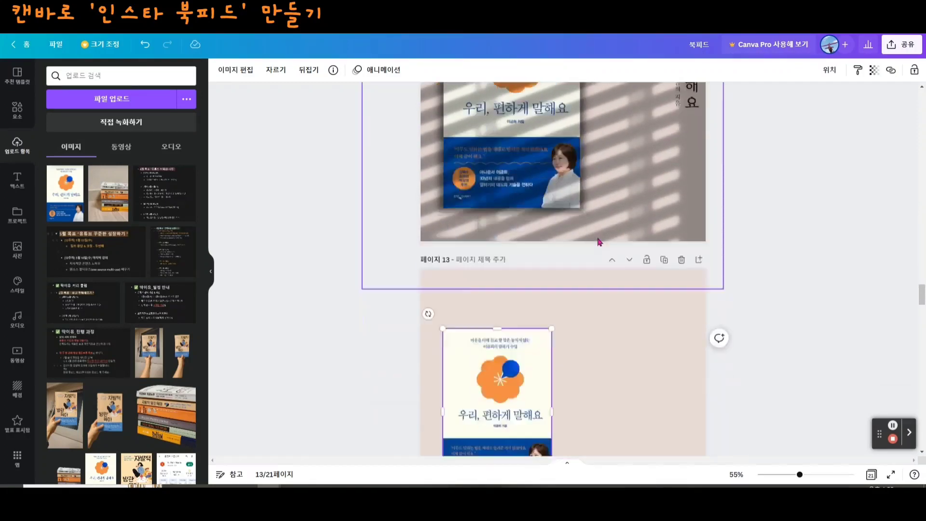
- Apply the 글로우 shadow to page 13's book cover and enlarge the cover on the page's left side
click(237, 73)
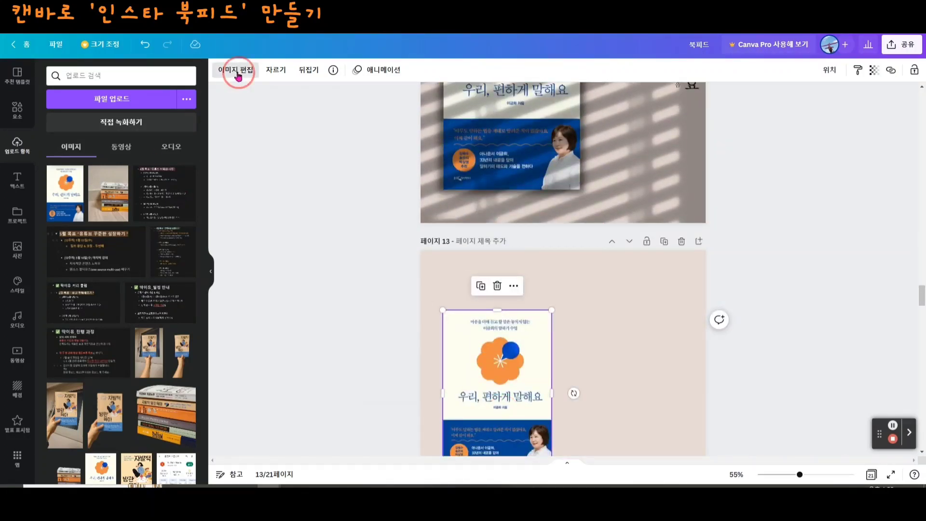
click(73, 157)
click(122, 118)
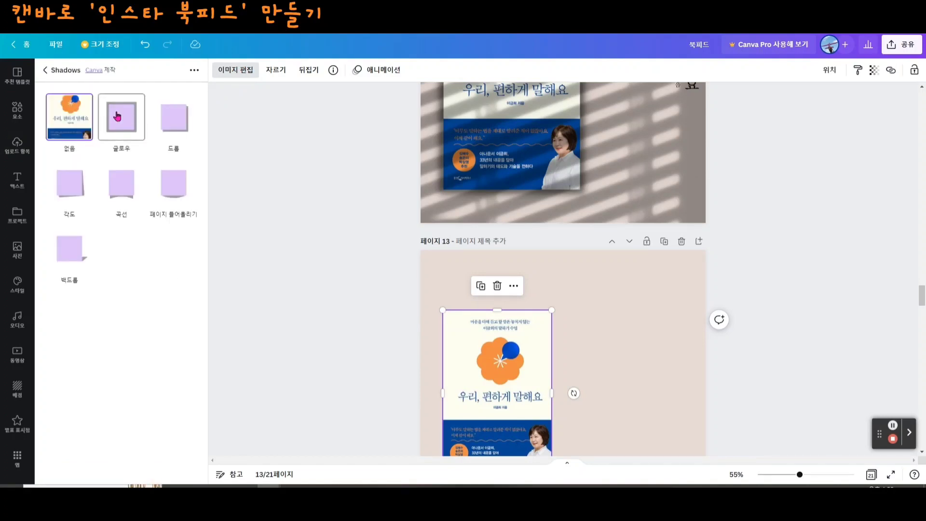
click(120, 123)
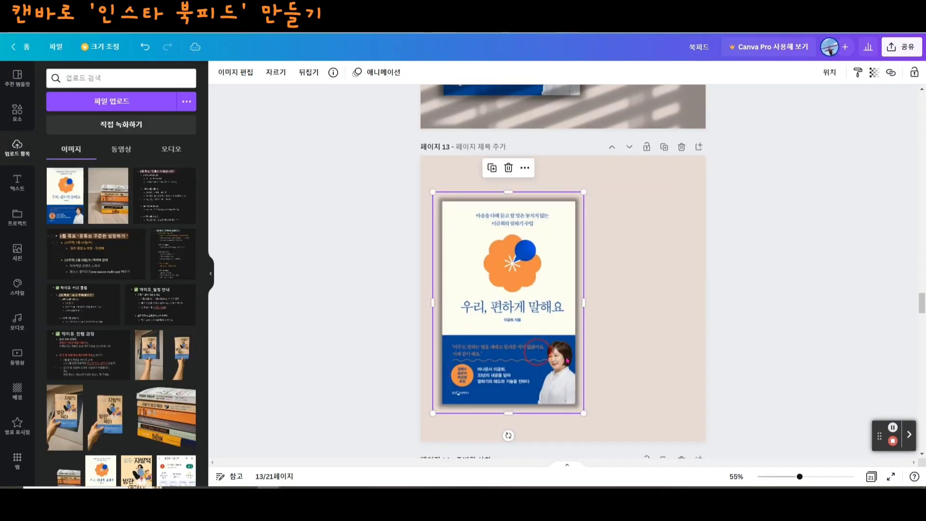
click(786, 365)
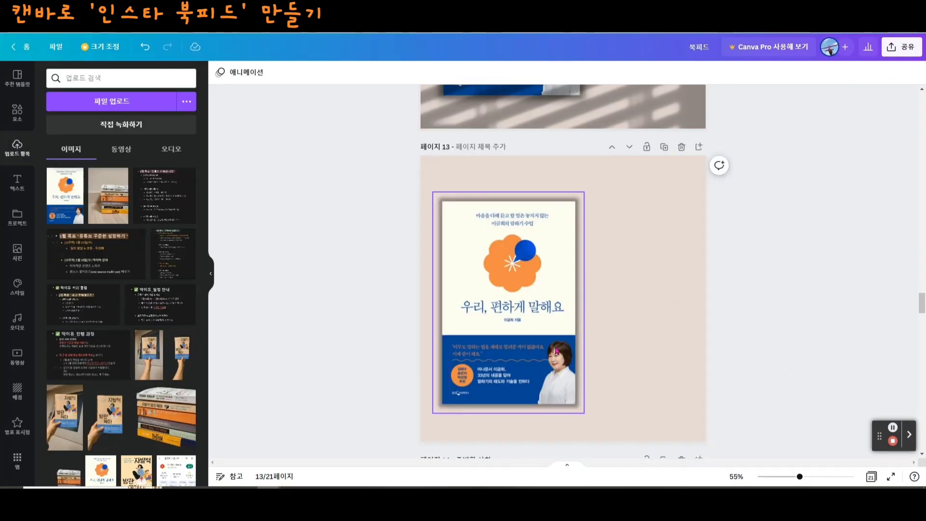
- Search the elements for 창문 그림자 and add the slanted blinds-shadow graphic to page 13
scroll(827, 356, up, 6)
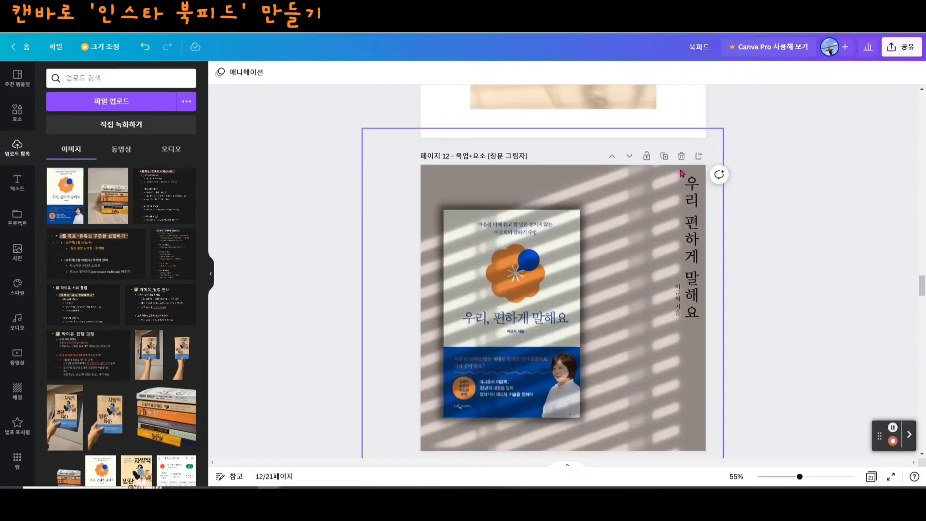
scroll(682, 332, down, 3)
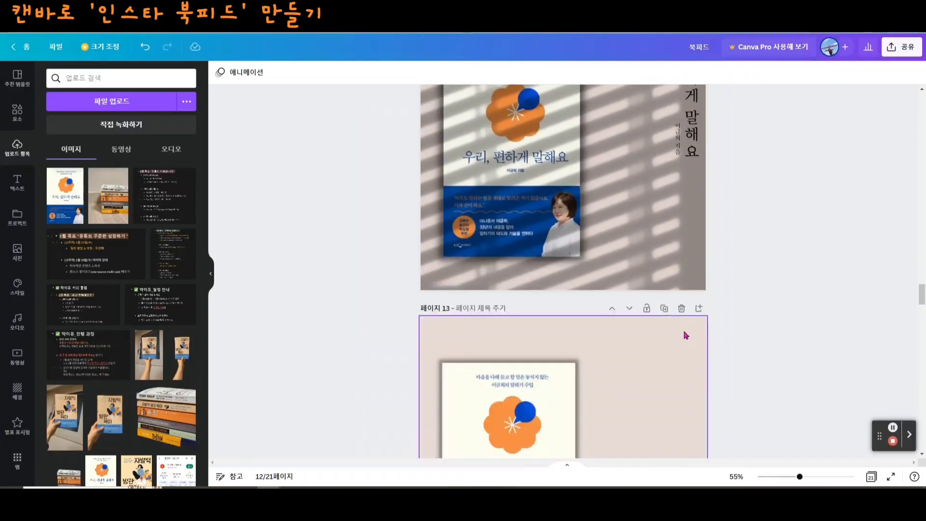
scroll(685, 335, down, 3)
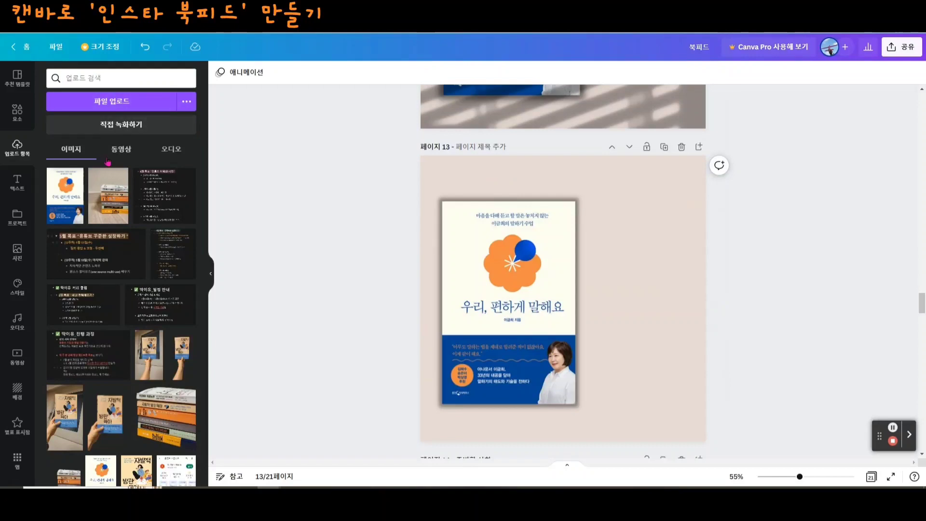
click(18, 112)
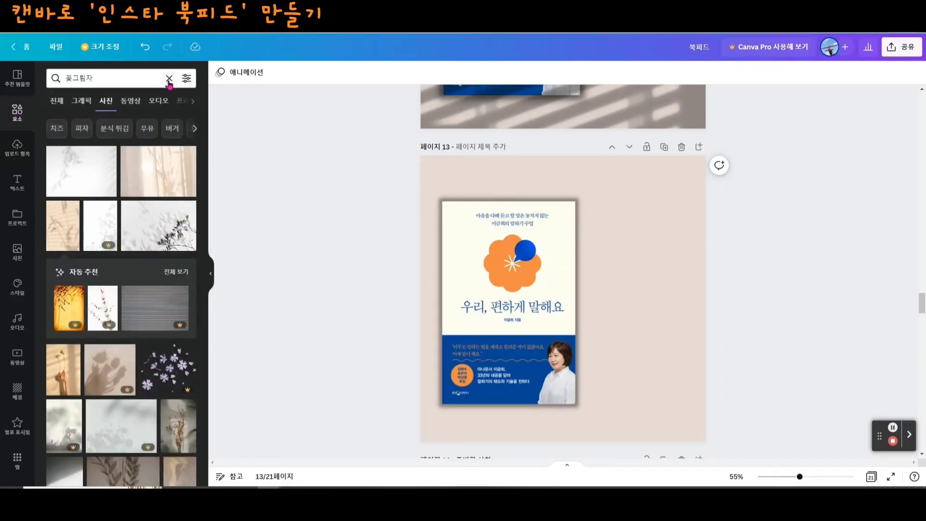
click(170, 78)
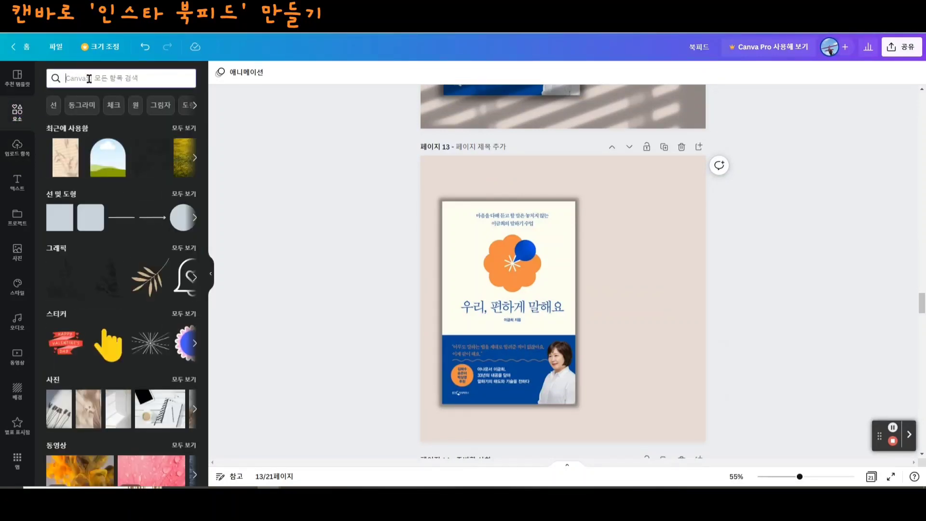
text(창문 그림자)
key(Return)
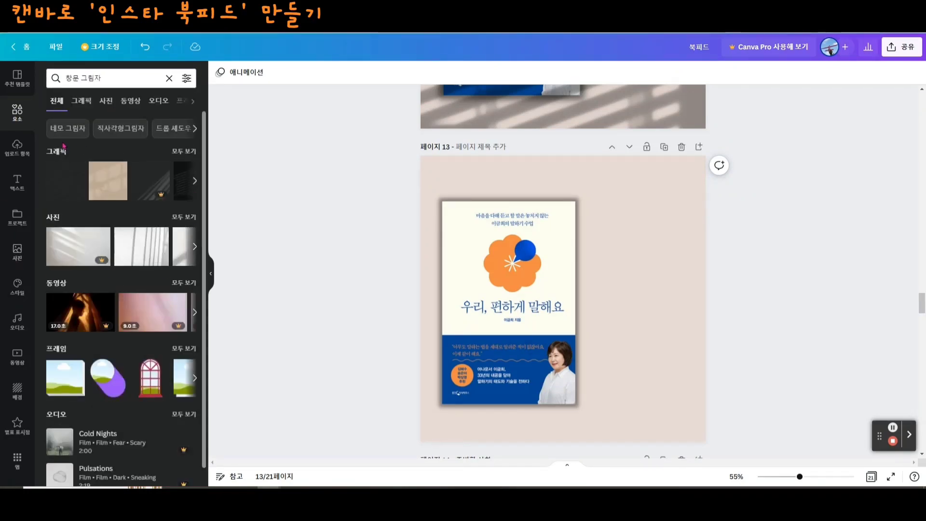
click(184, 151)
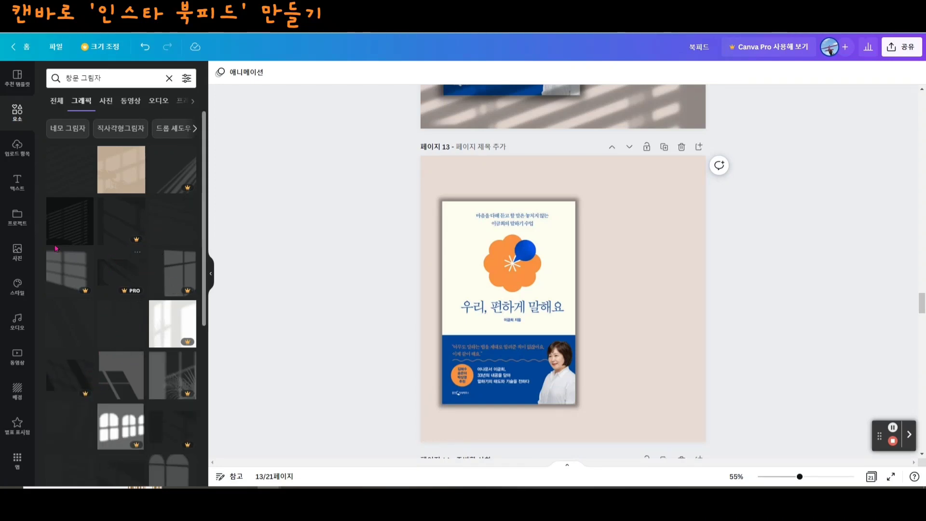
click(77, 234)
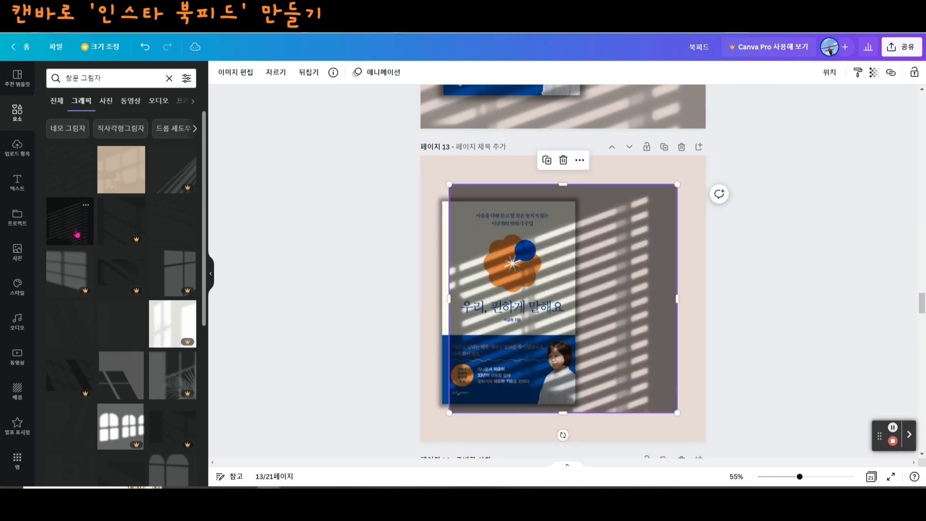
- Enlarge the window-shadow graphic to cover all of page 13 and set its transparency to 67
drag(587, 340, 558, 307)
drag(649, 380, 690, 421)
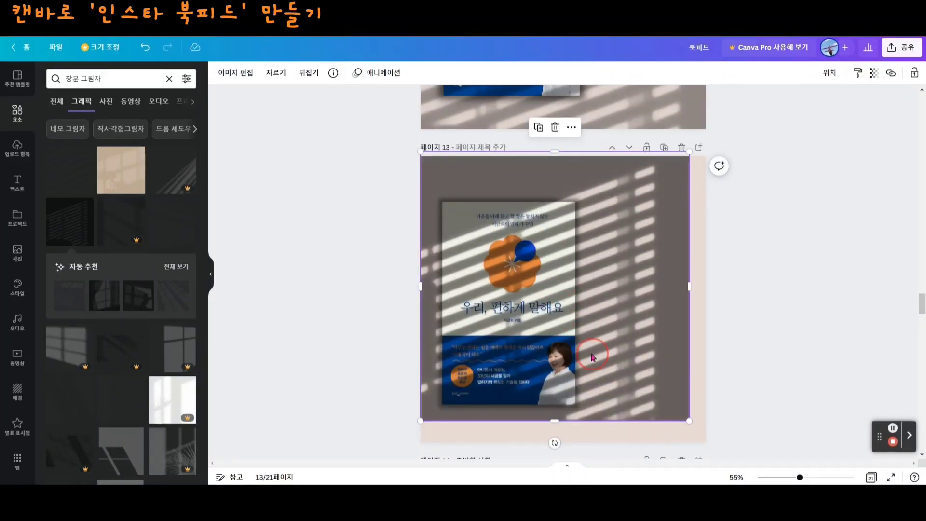
mouse_move(592, 357)
mouse_down()
mouse_move(604, 356)
mouse_move(603, 366)
mouse_up()
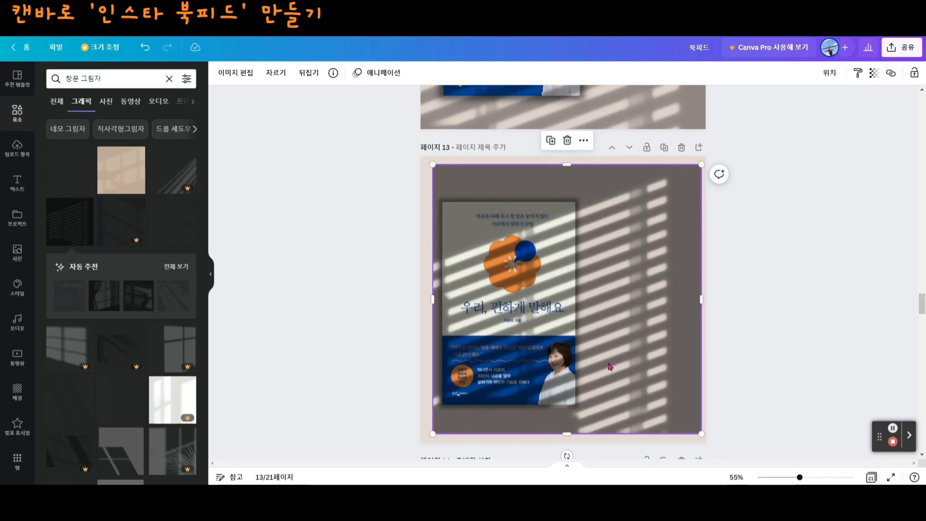
drag(665, 324, 664, 317)
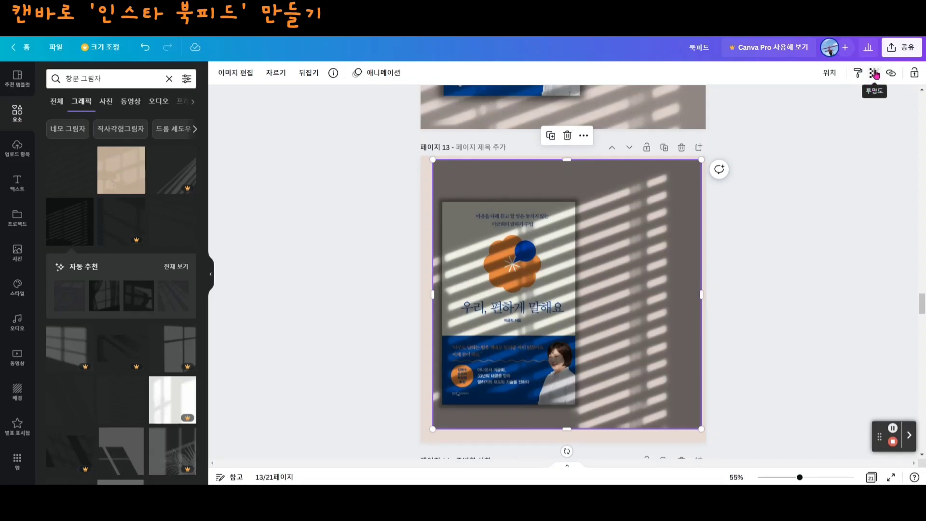
click(875, 73)
drag(873, 112, 844, 117)
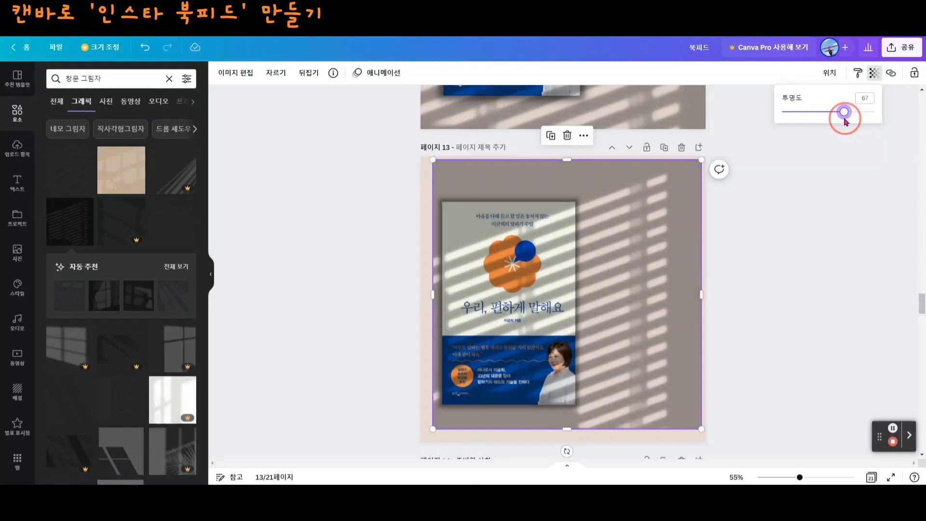
drag(433, 427, 416, 442)
drag(625, 387, 624, 385)
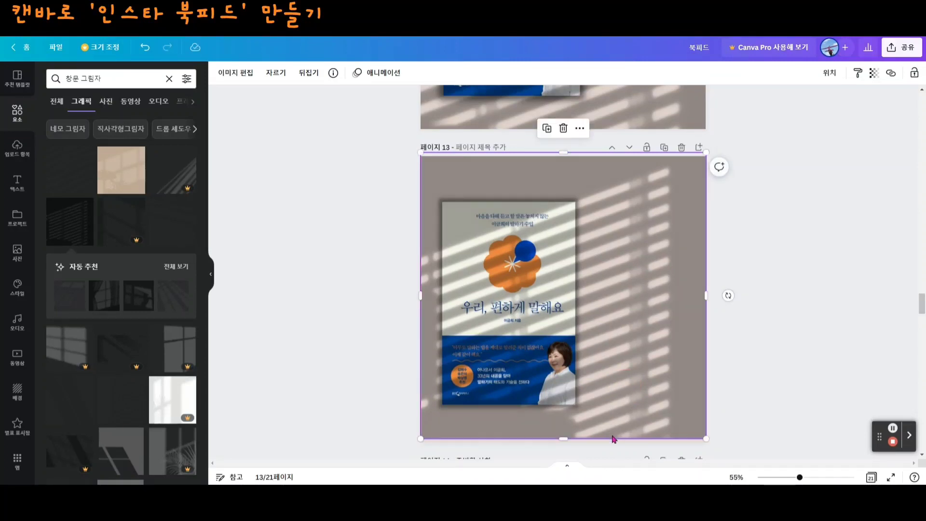
drag(563, 439, 566, 442)
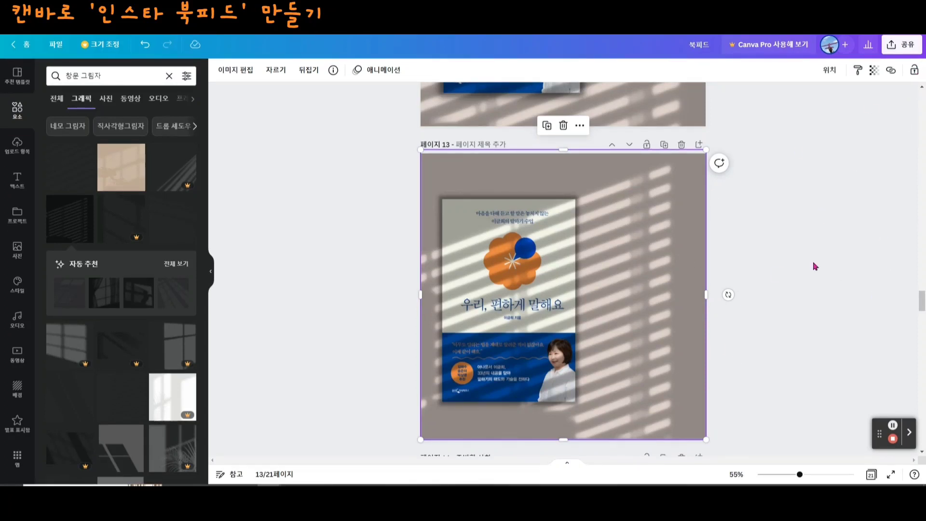
- Try bringing page 13's book cover in front of the window shadow and undo the change
key(Delete)
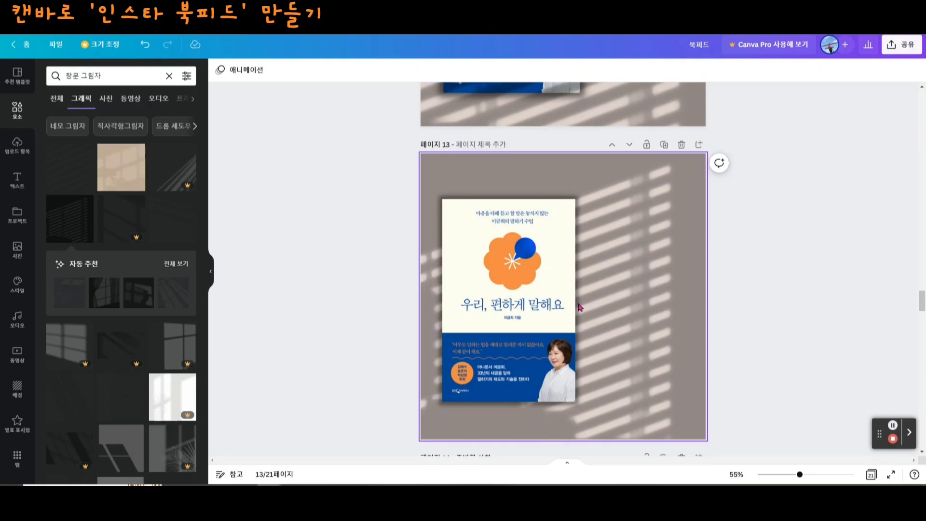
click(141, 44)
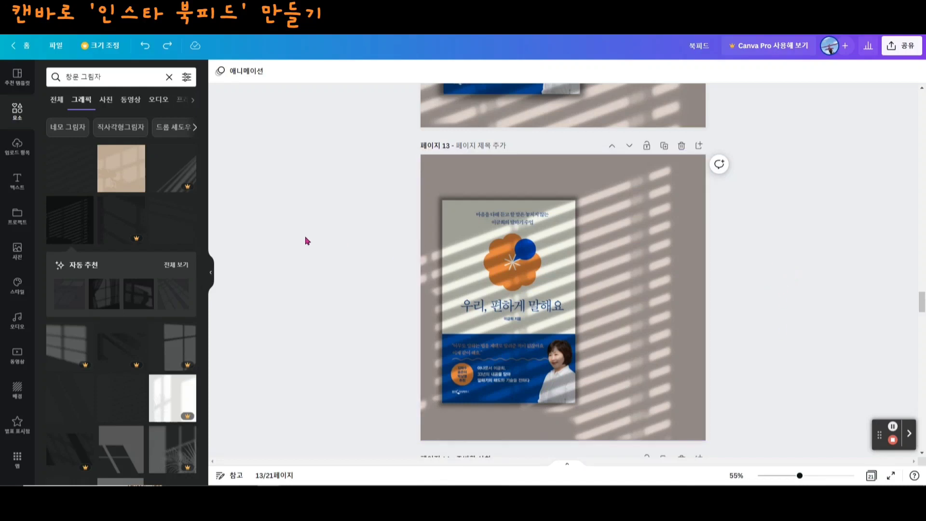
key(ctrl+y)
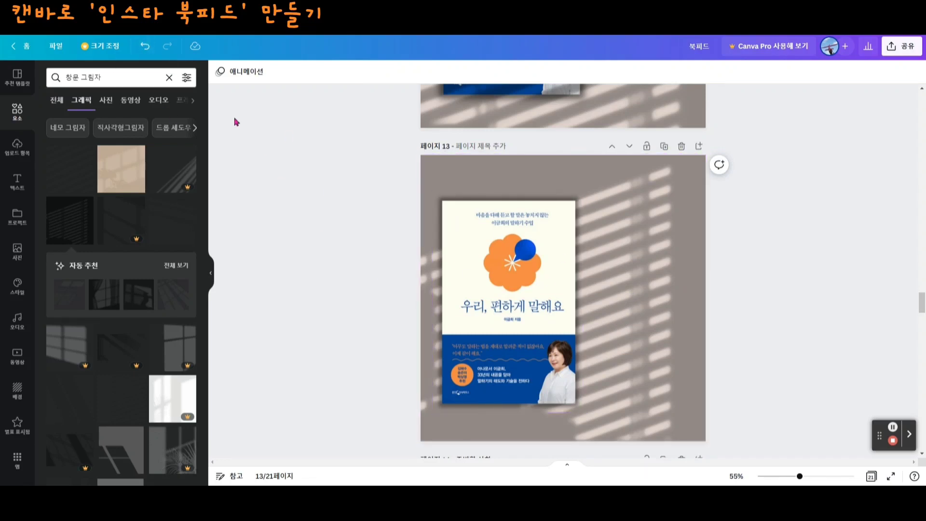
click(144, 48)
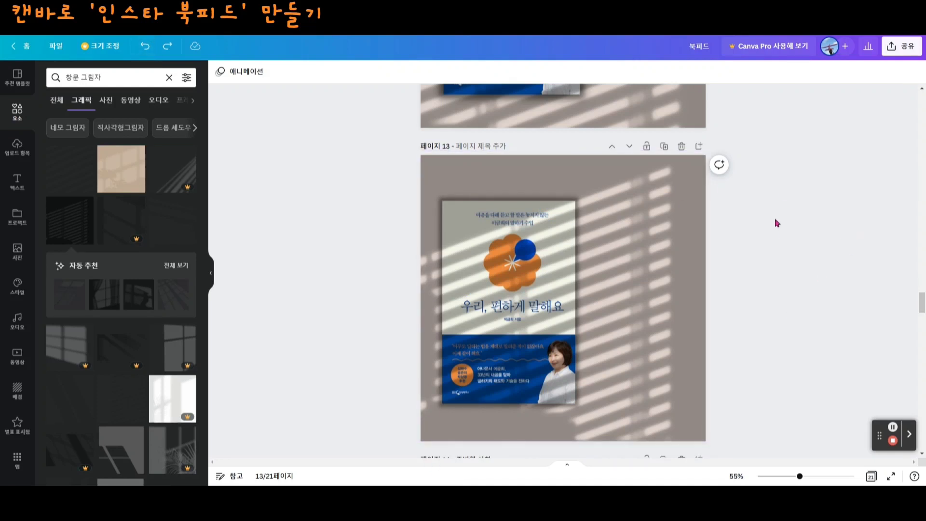
- Lock the window-shadow graphic on page 13
click(685, 233)
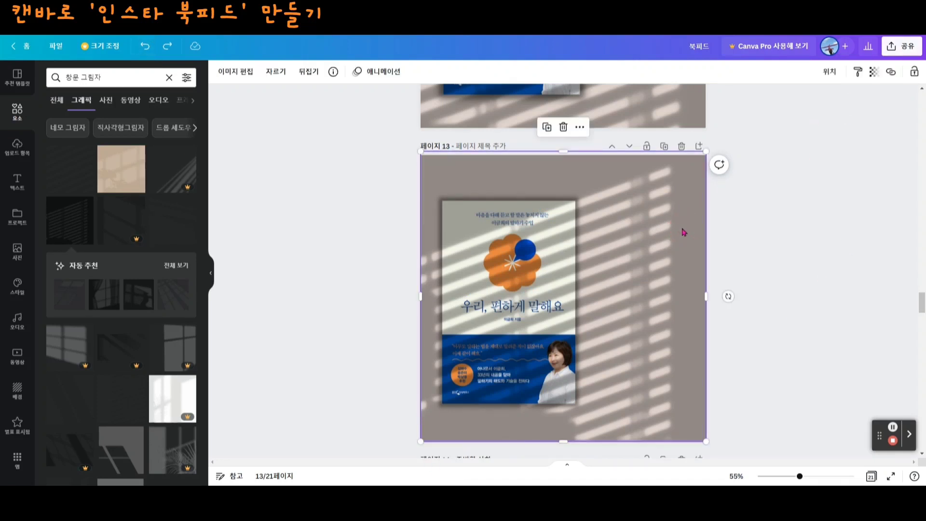
click(914, 71)
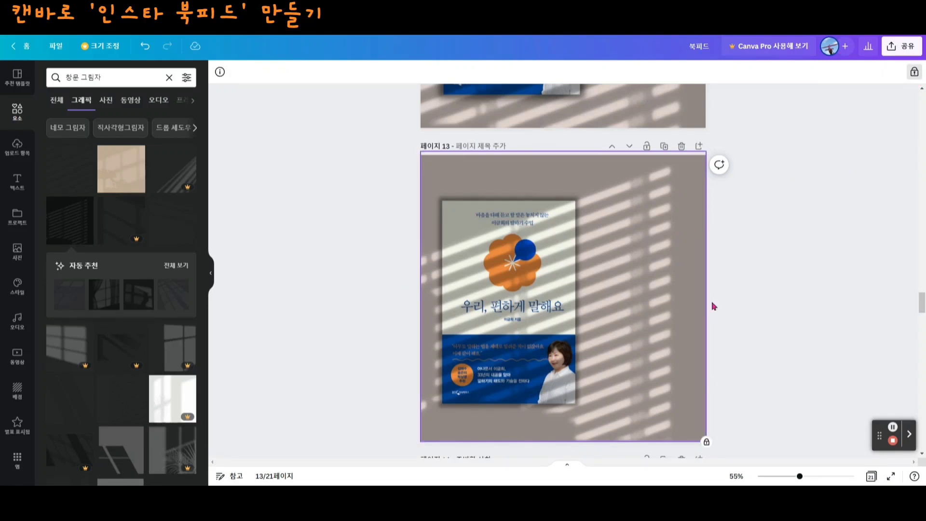
click(800, 304)
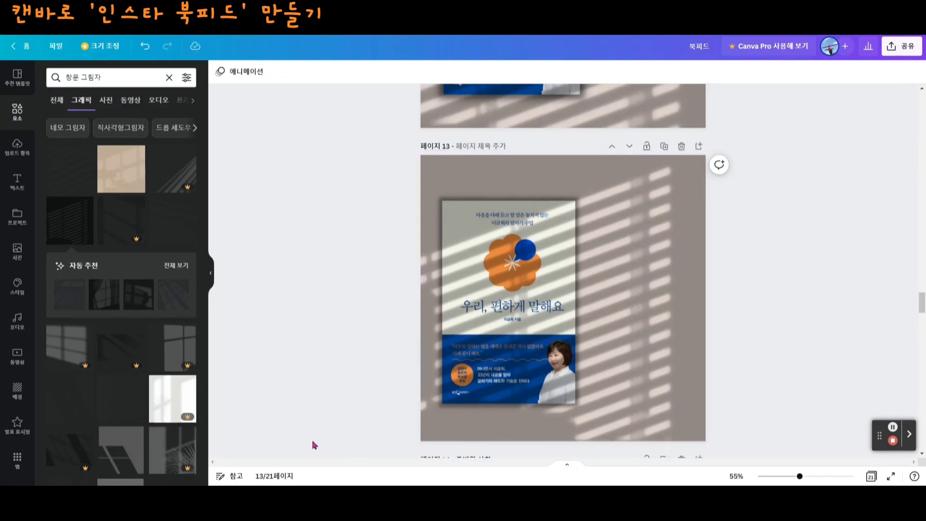
- Add the subheading 우리 편하게 말해요 to page 13 as vertical text near the page's right edge
scroll(353, 386, up, 5)
scroll(716, 230, up, 1)
scroll(707, 431, down, 5)
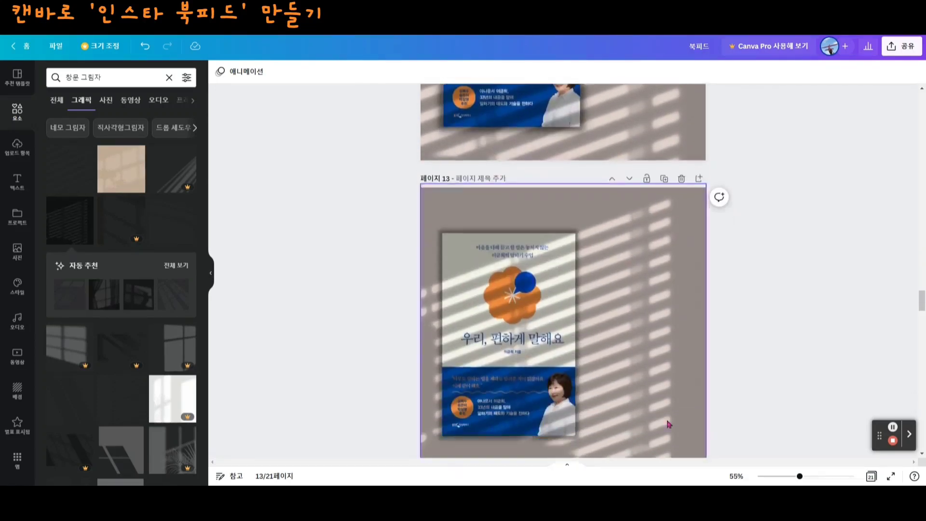
click(16, 184)
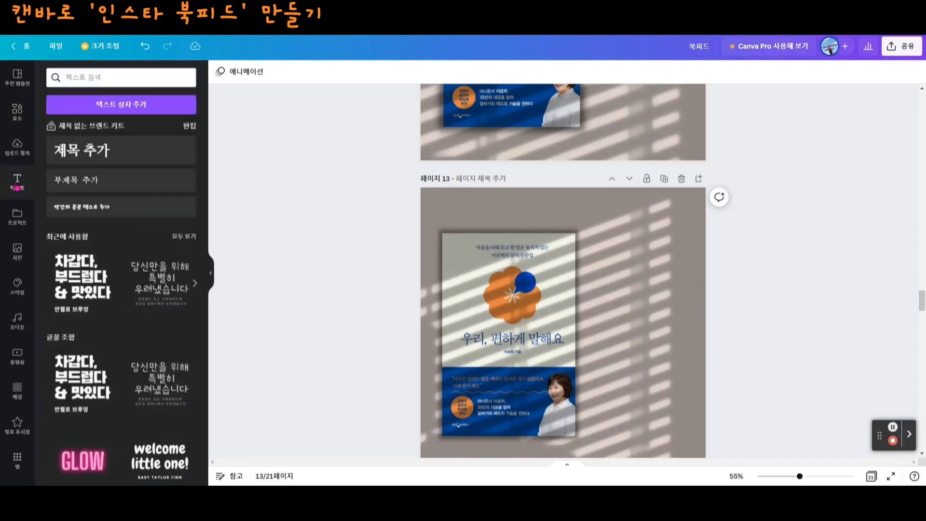
click(89, 189)
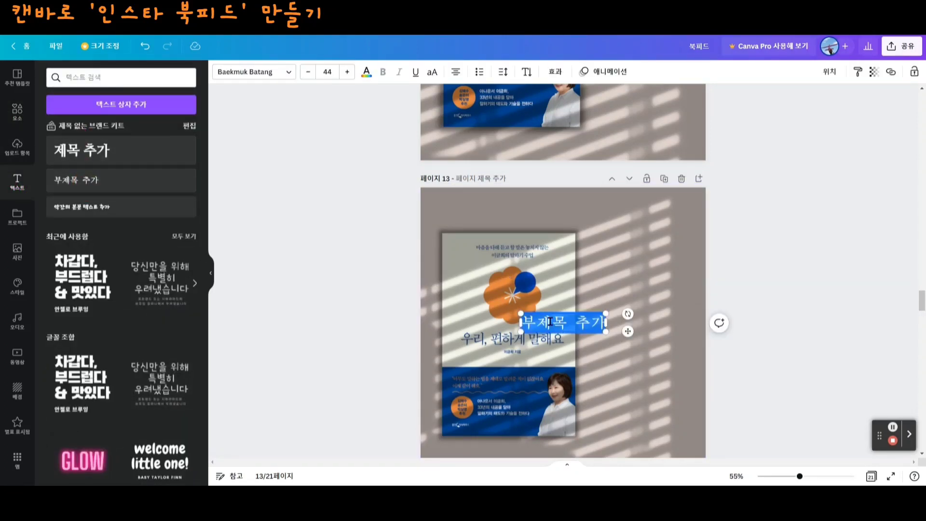
text(우리 편하게 말해요)
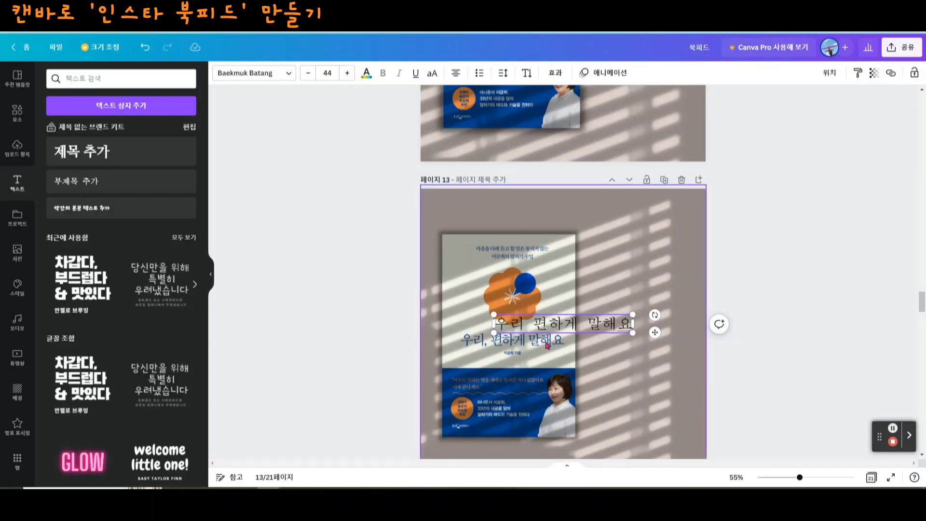
click(528, 73)
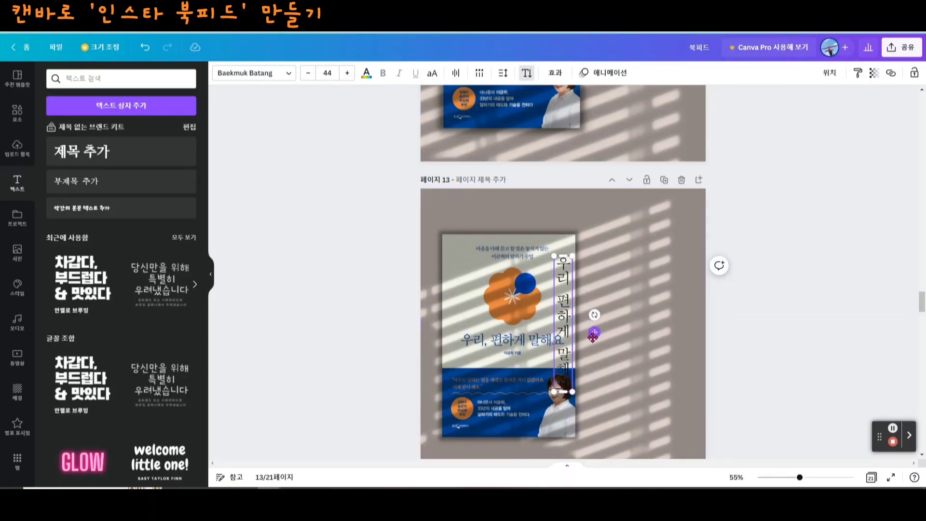
drag(593, 333, 719, 310)
click(752, 407)
scroll(821, 367, down, 1)
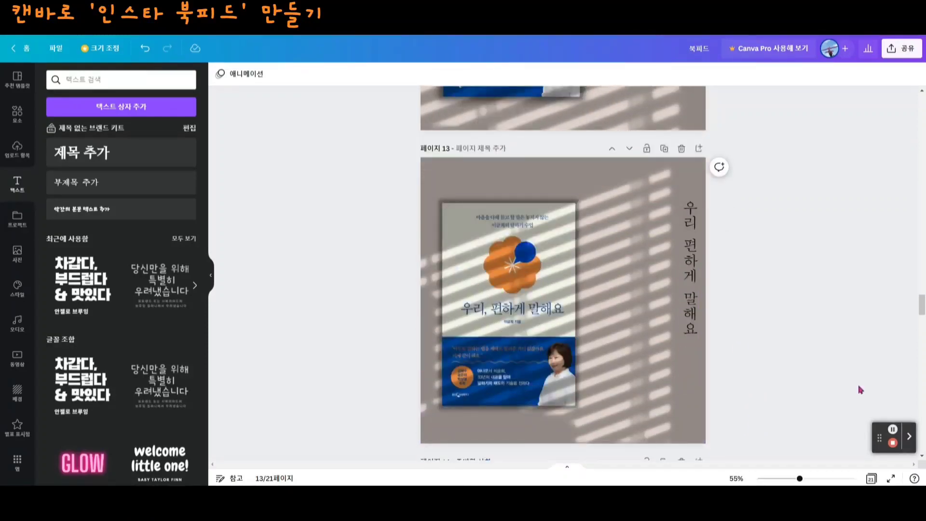
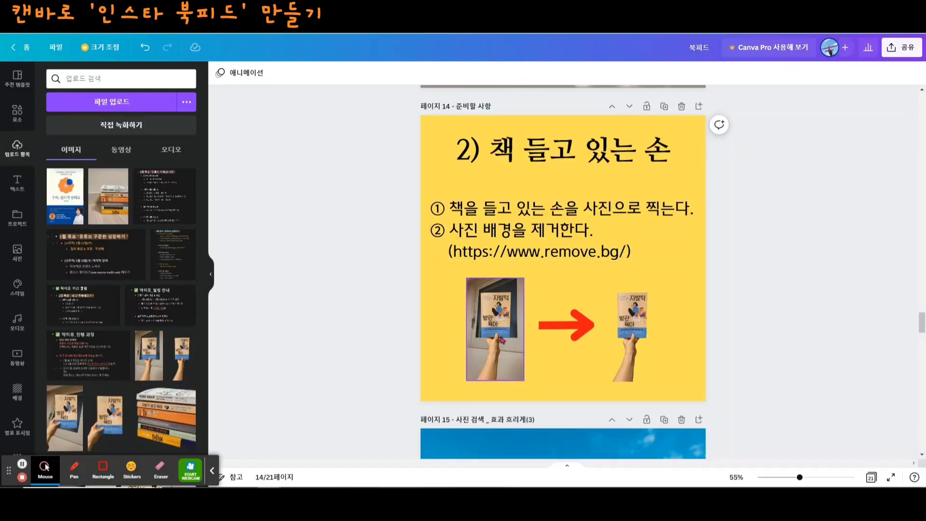
- Switch to remove.bg and upload the photo KakaoTalk_20230128_013826507 for background removal
drag(800, 478, 806, 478)
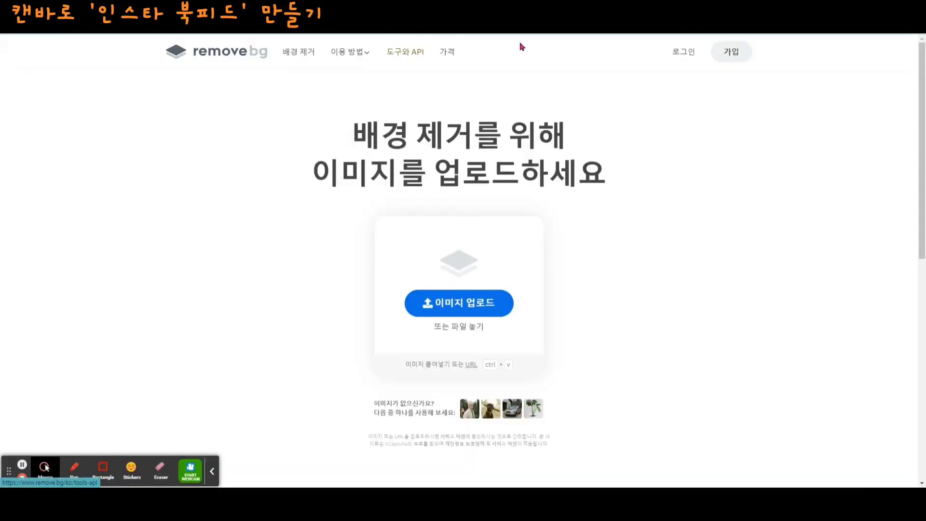
click(212, 472)
drag(10, 473, 875, 451)
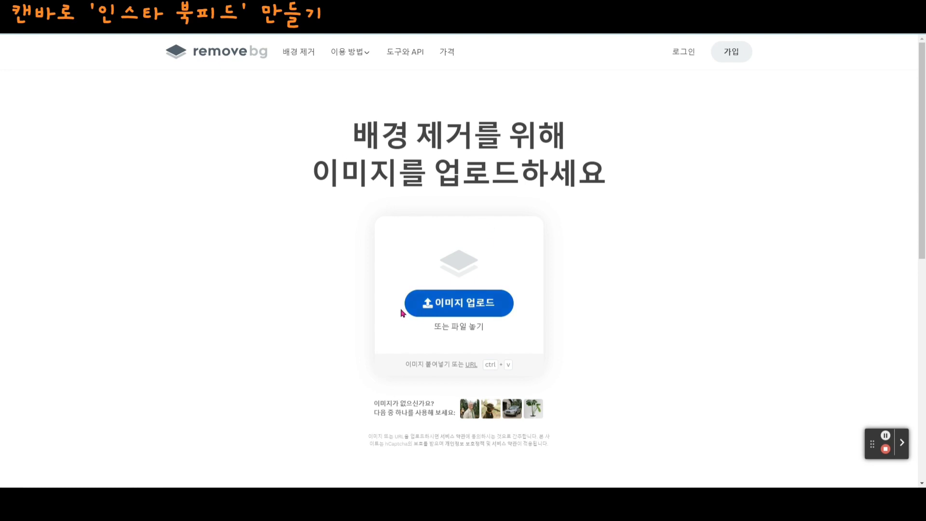
click(460, 313)
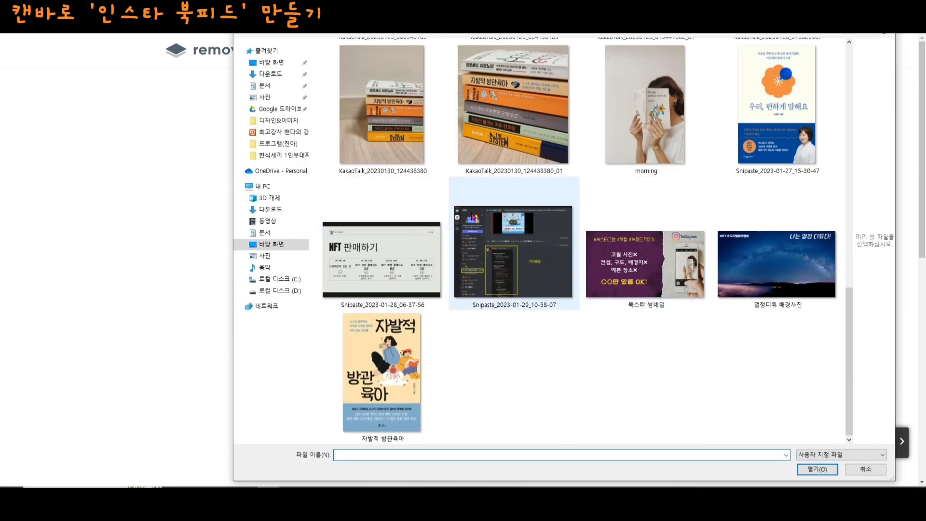
scroll(474, 217, up, 3)
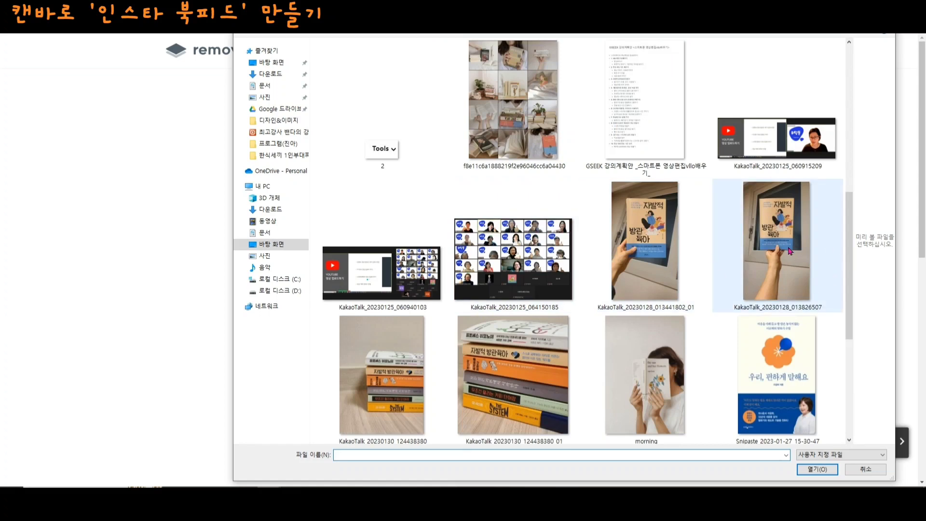
click(776, 261)
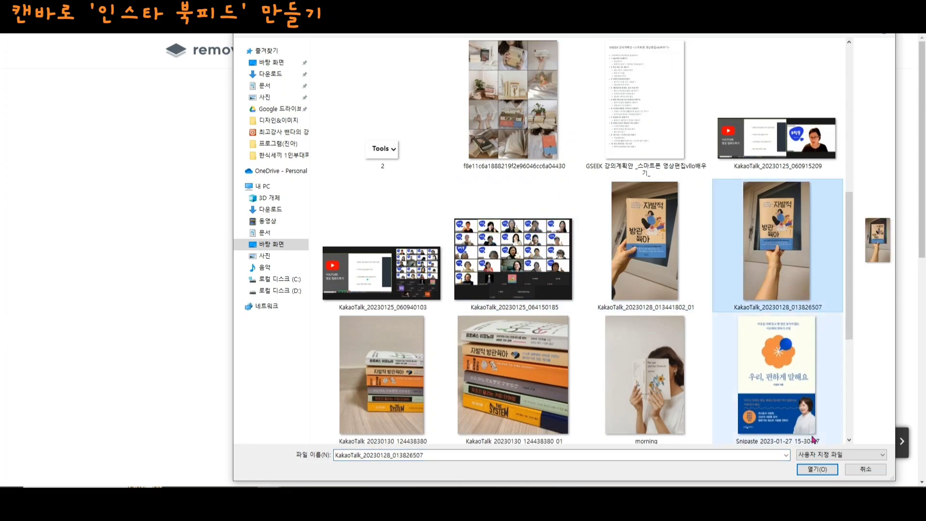
click(817, 468)
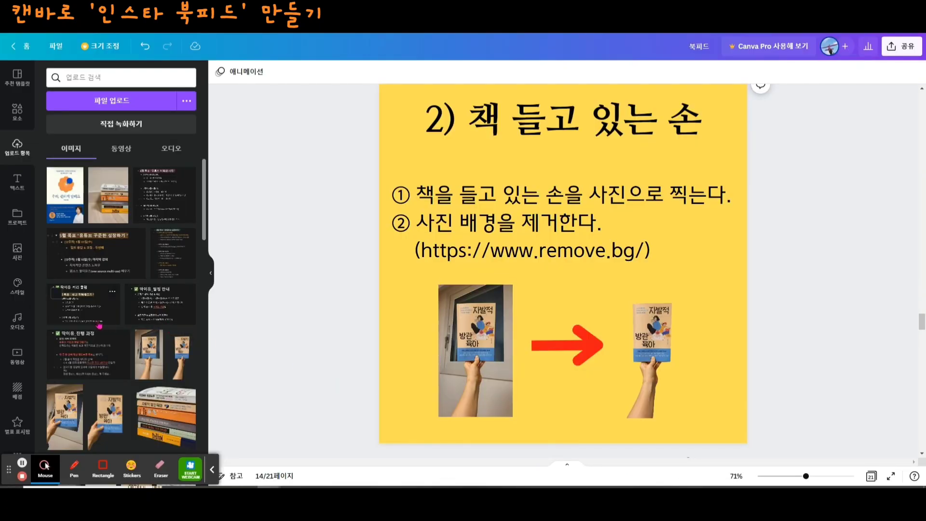
- Add a blank page directly after page 15, the tilted book against the blue sky
scroll(735, 302, down, 8)
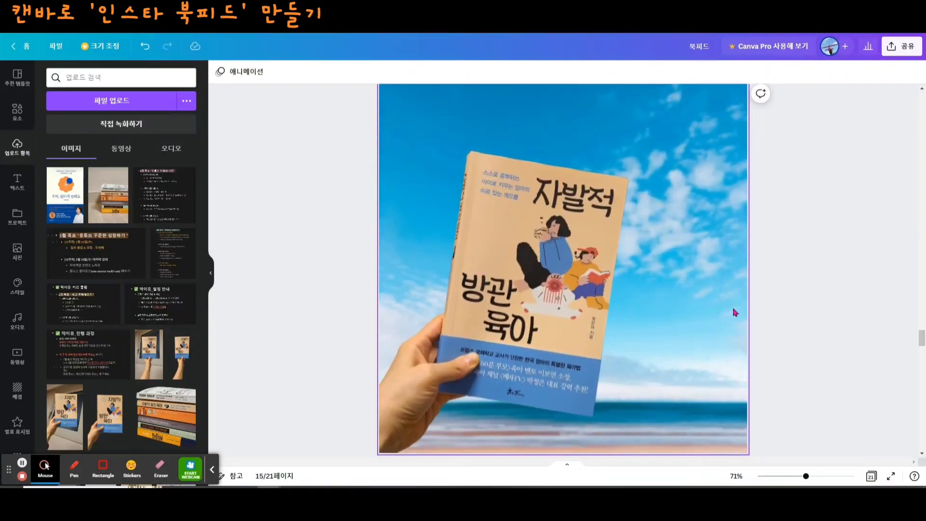
drag(806, 476, 801, 476)
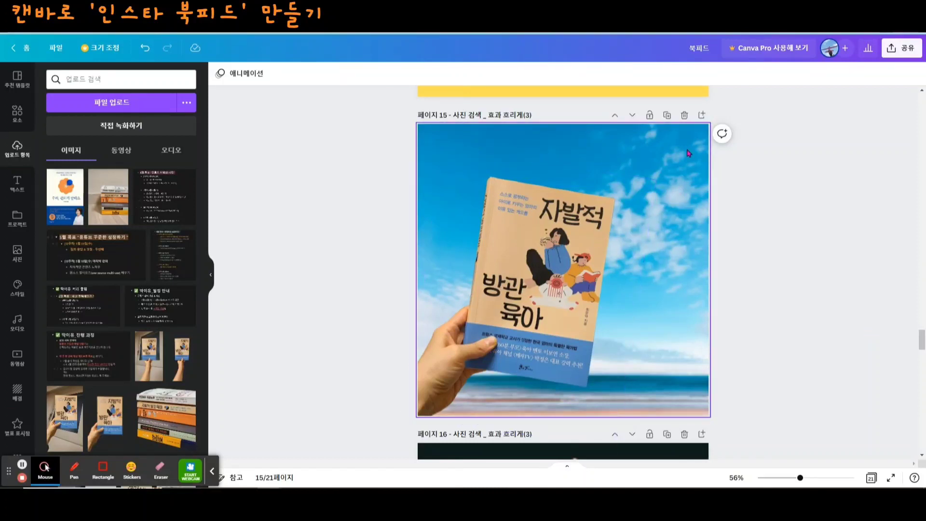
click(701, 116)
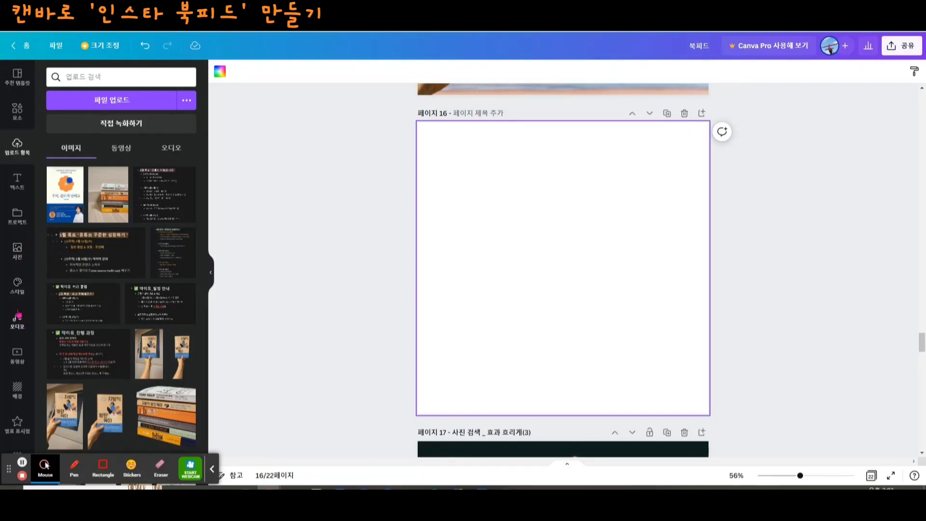
- Search the photos for 바다 and fill the blank page 16 with the white-sand beach photo
click(23, 263)
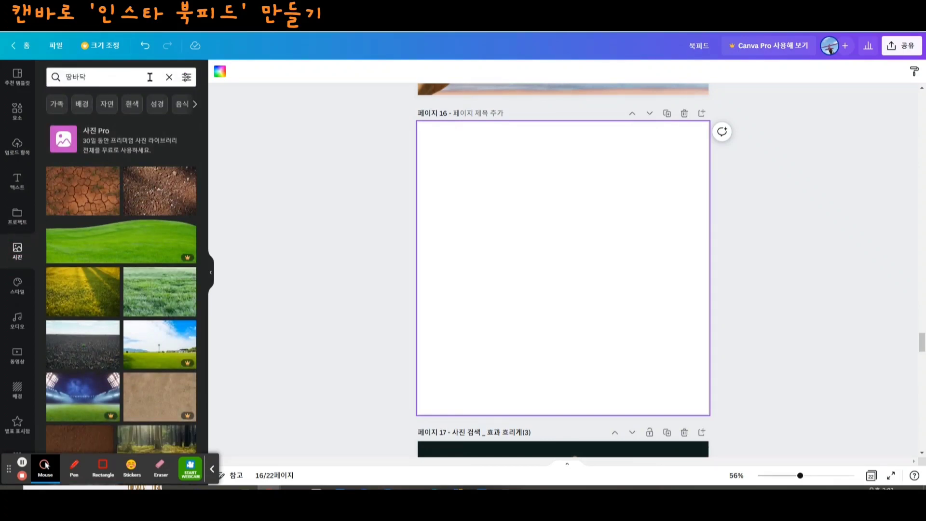
click(169, 77)
text(바다)
key(Return)
click(67, 263)
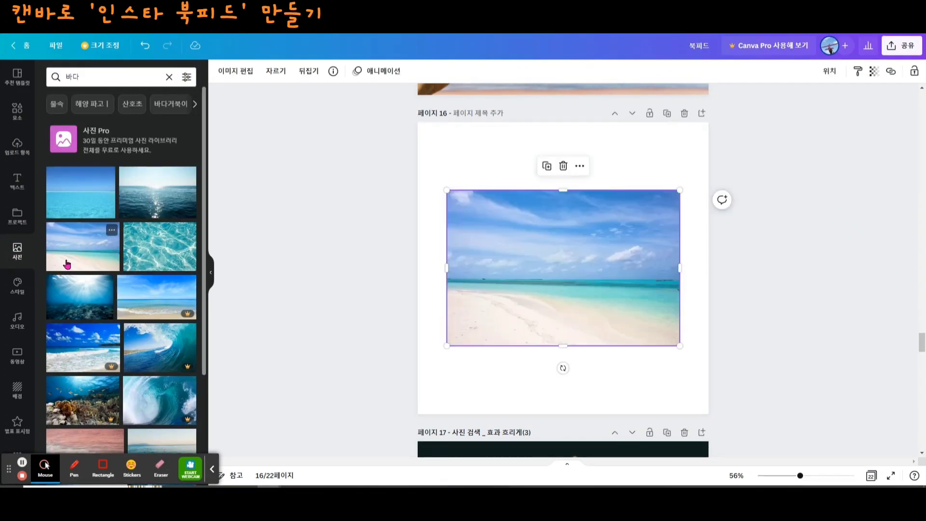
drag(447, 346, 428, 442)
drag(587, 325, 617, 268)
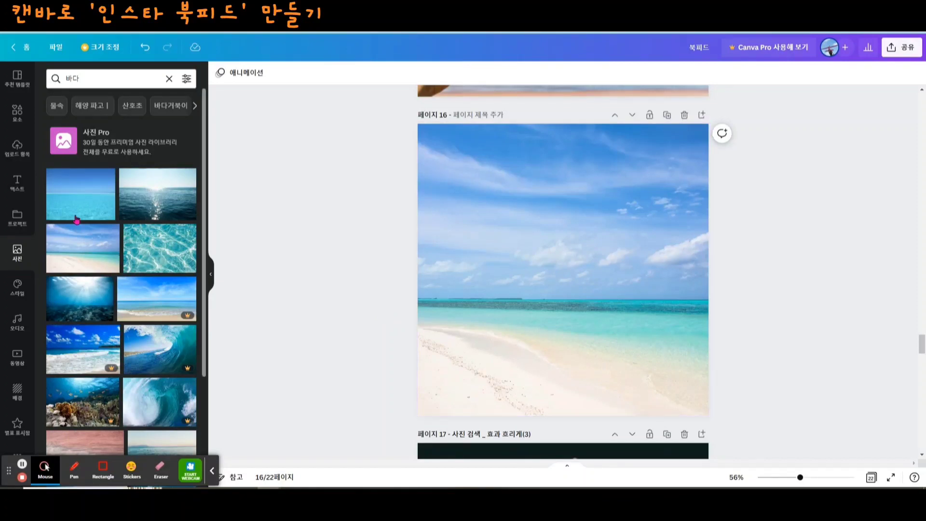
- Place the uploaded cut-out of a hand holding 자발적 방관육아 in page 16's lower-left corner
click(17, 147)
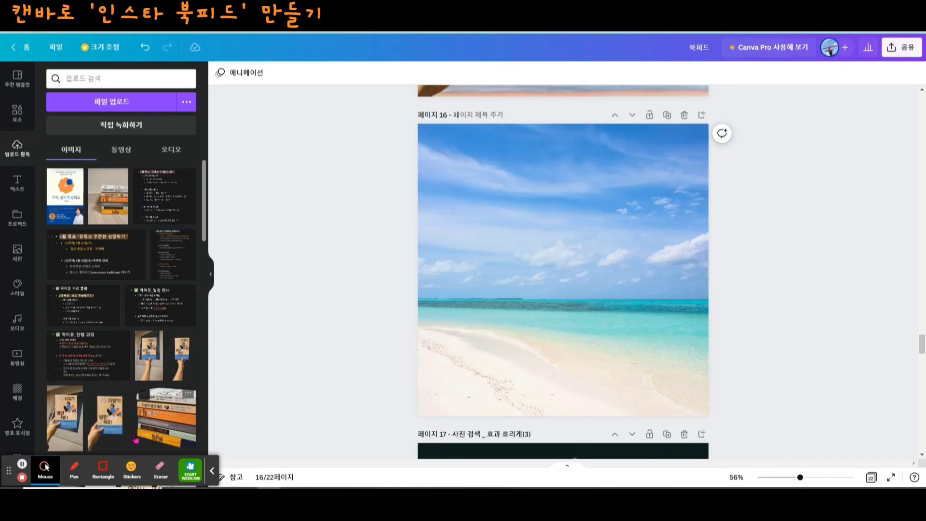
click(150, 355)
drag(526, 301, 435, 364)
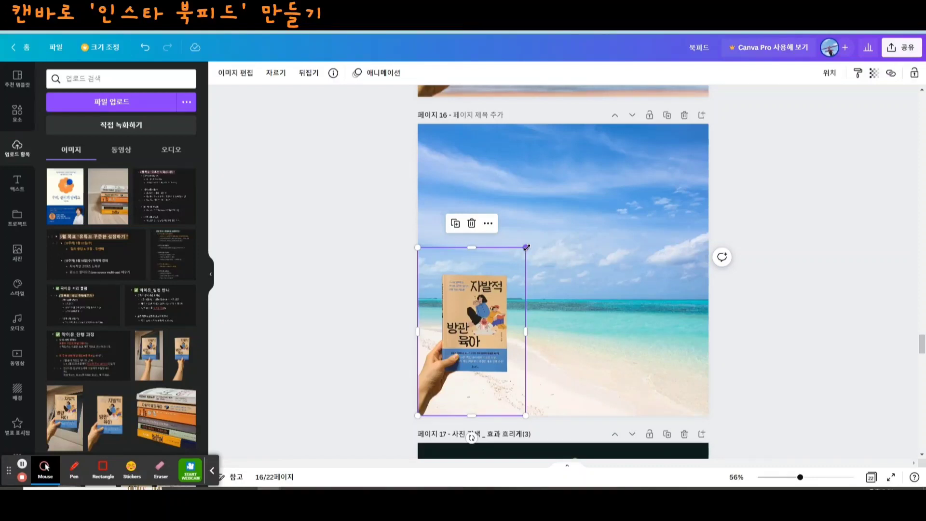
- Enlarge the hand-held book on page 16 to nearly the page height and tilt it slightly clockwise
drag(526, 247, 663, 198)
drag(587, 153, 621, 151)
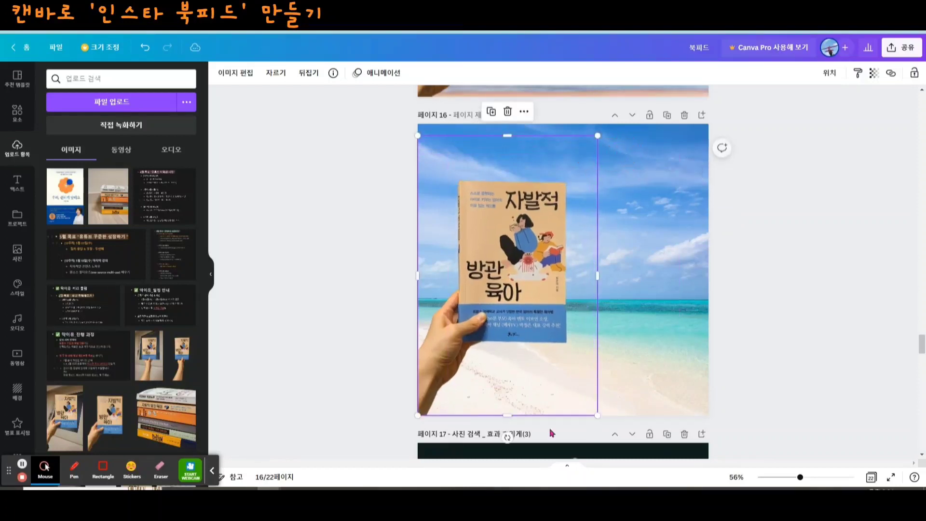
drag(507, 436, 487, 437)
drag(552, 358, 555, 372)
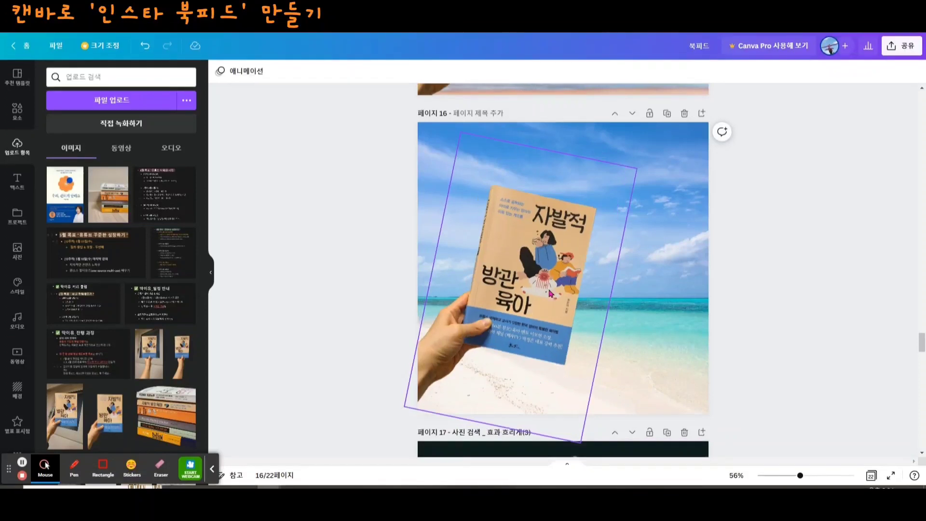
click(659, 251)
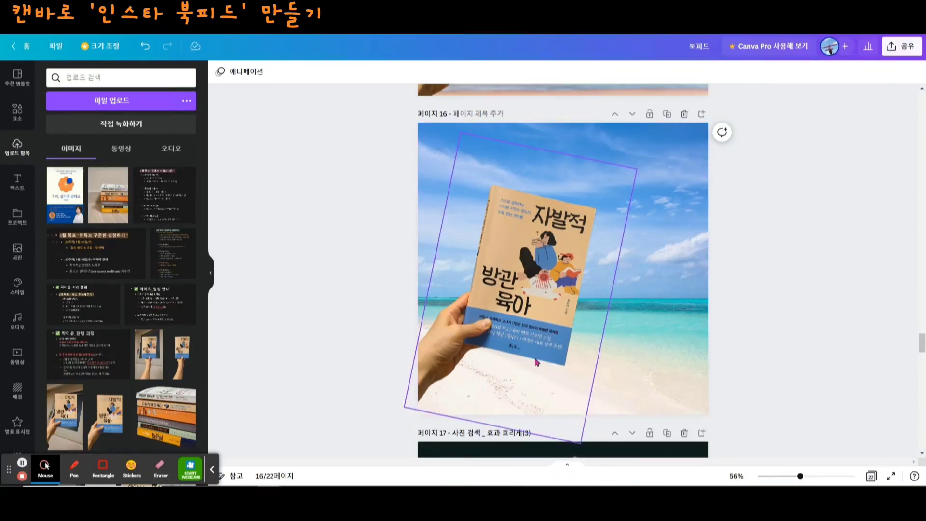
- Blur page 16's beach background by setting its 흐리기 adjustment to 6
click(672, 373)
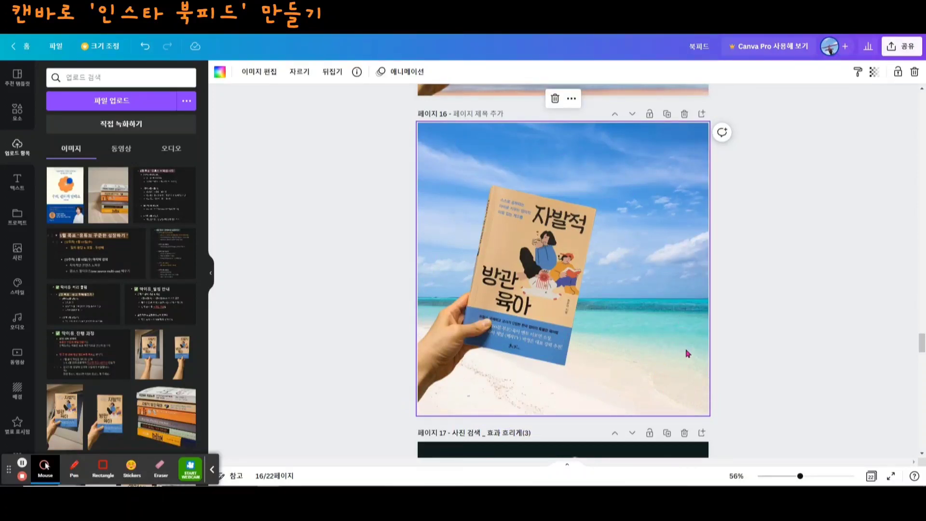
click(261, 77)
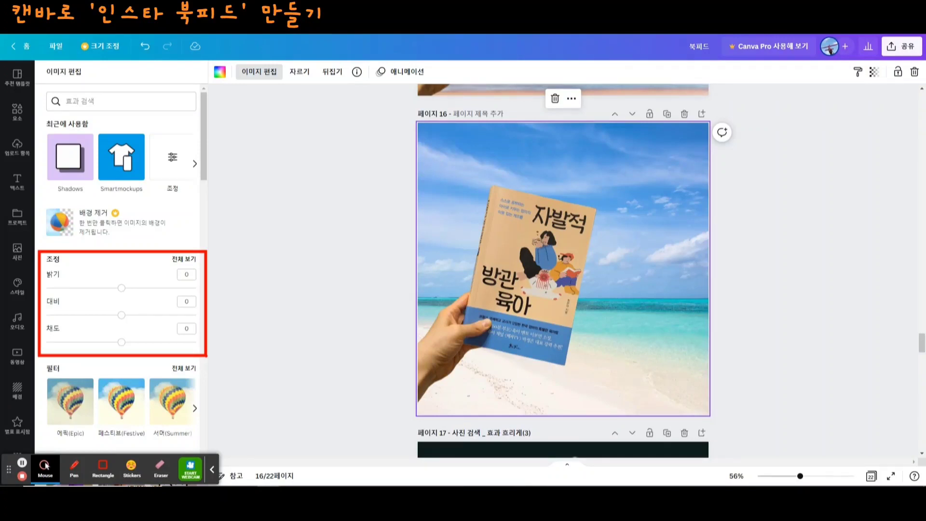
click(188, 259)
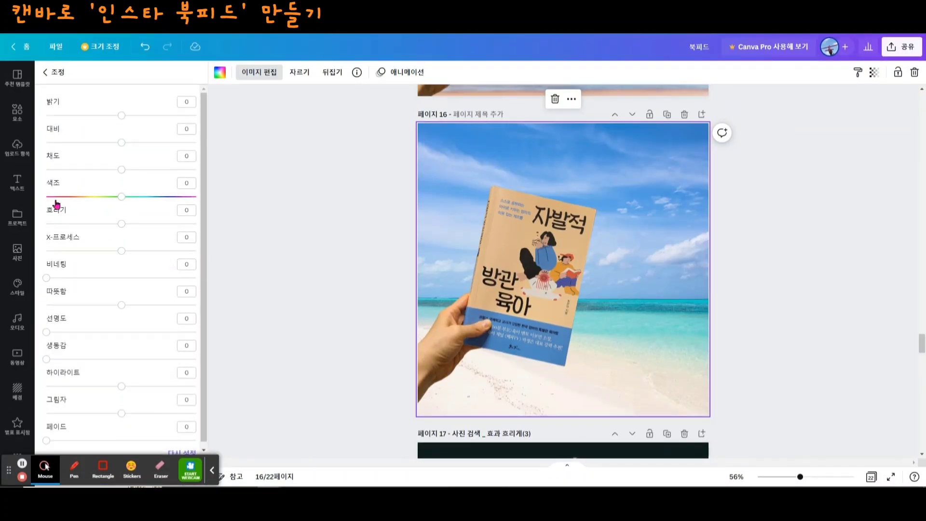
mouse_move(120, 225)
mouse_down()
mouse_move(139, 226)
mouse_move(60, 224)
mouse_move(141, 225)
mouse_move(126, 229)
mouse_up()
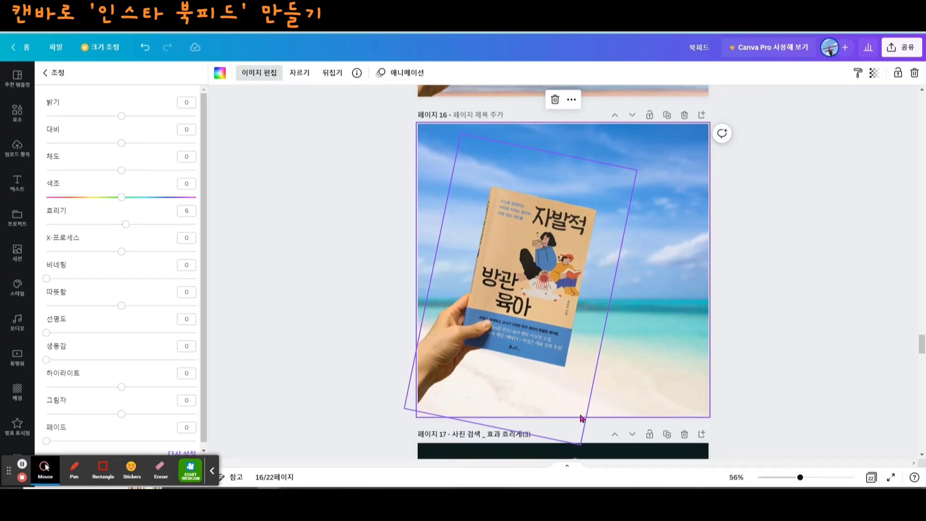
click(579, 434)
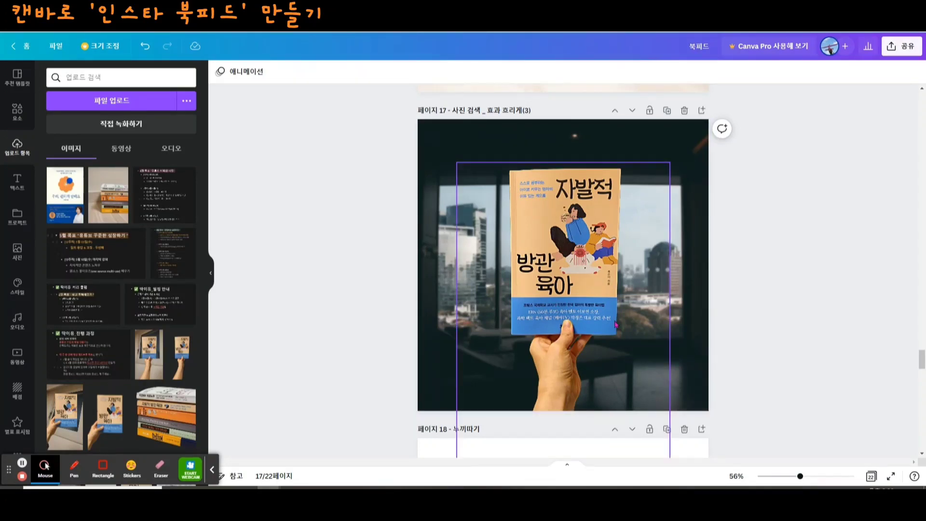
click(608, 337)
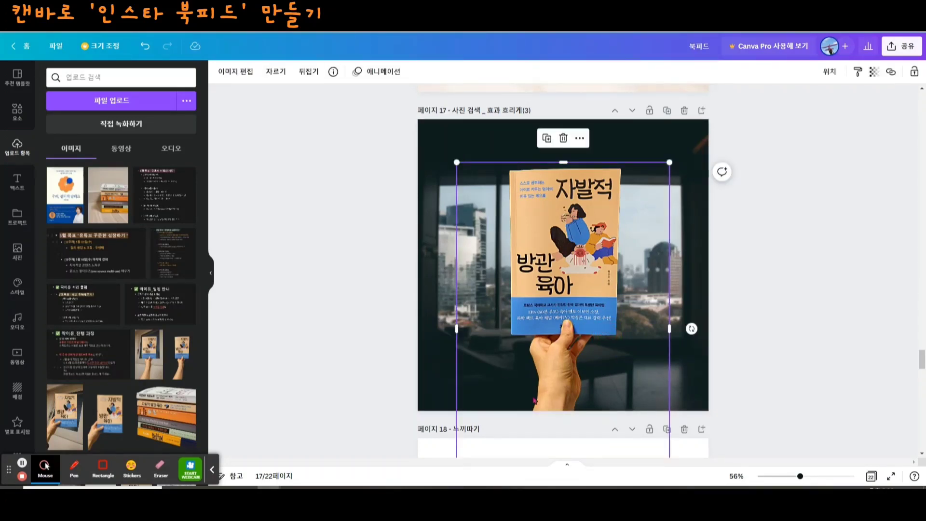
click(701, 266)
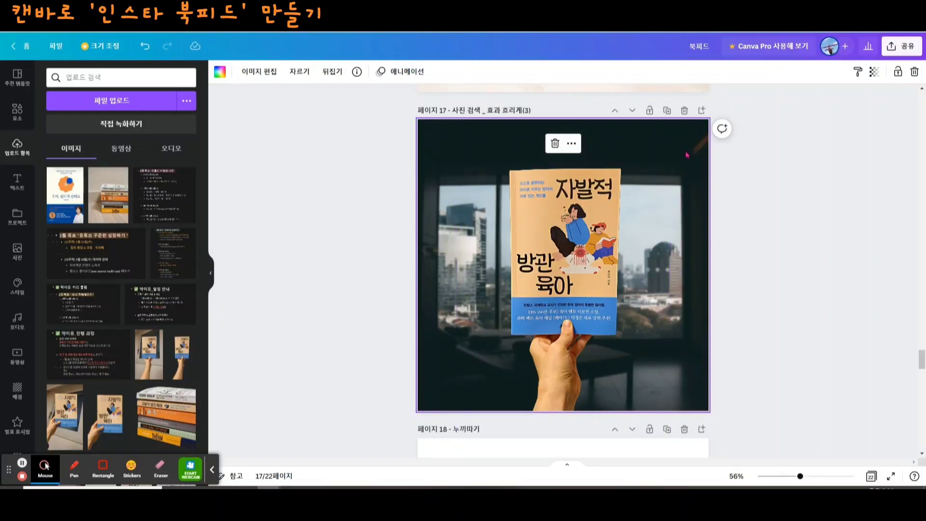
- Add a blank page after page 18 and place the uploaded 우리, 편하게 말해요 book cover on it
scroll(690, 283, down, 5)
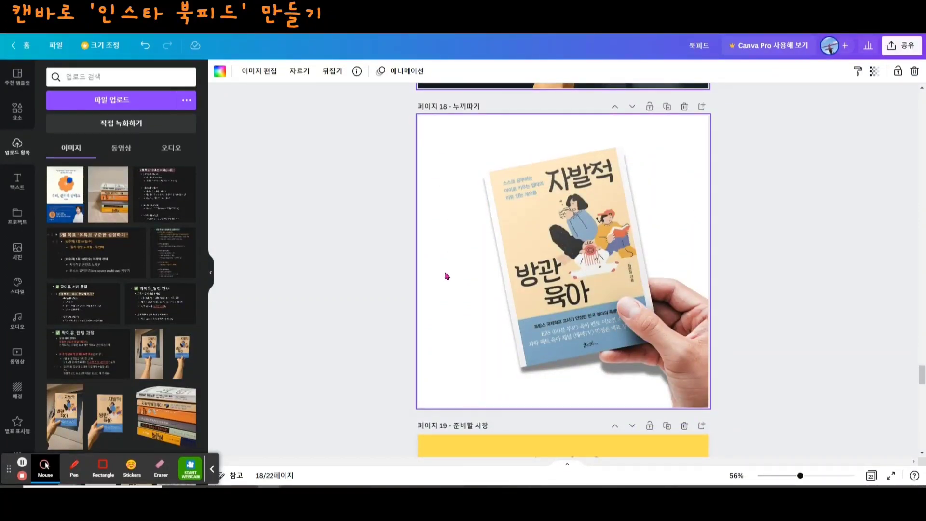
click(445, 348)
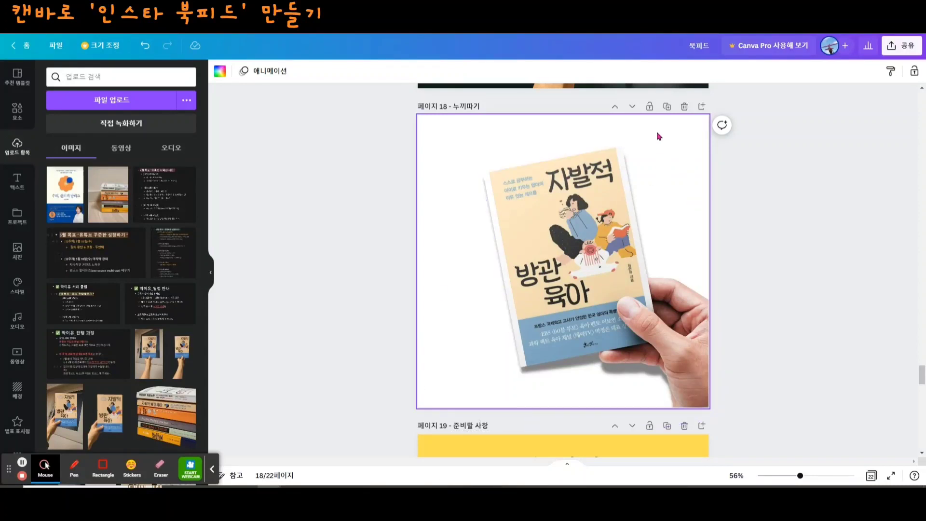
click(703, 108)
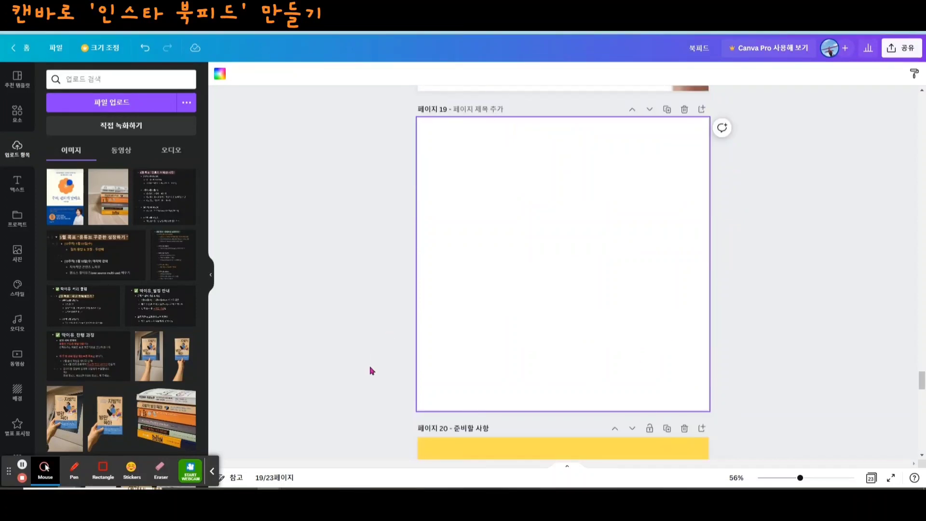
click(68, 210)
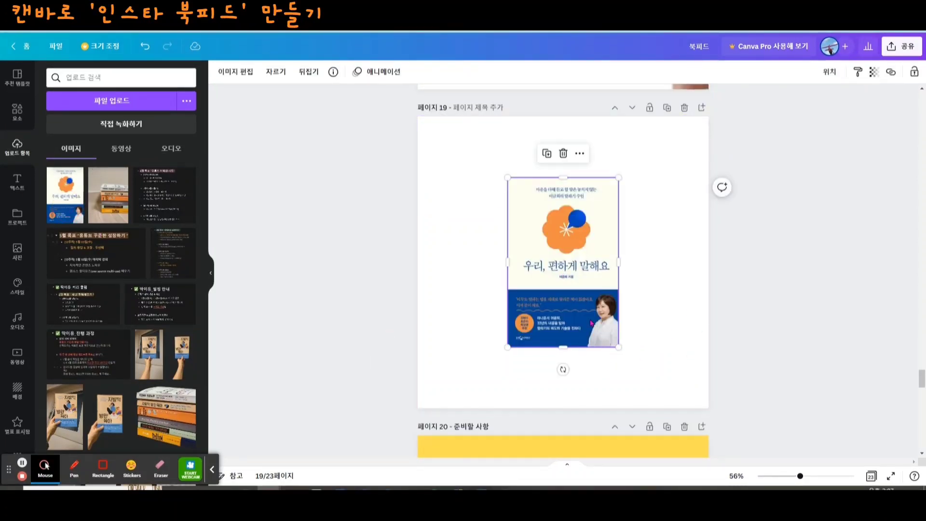
- Apply the Greeting card 16 Smartmockup to the book cover on page 19
click(235, 72)
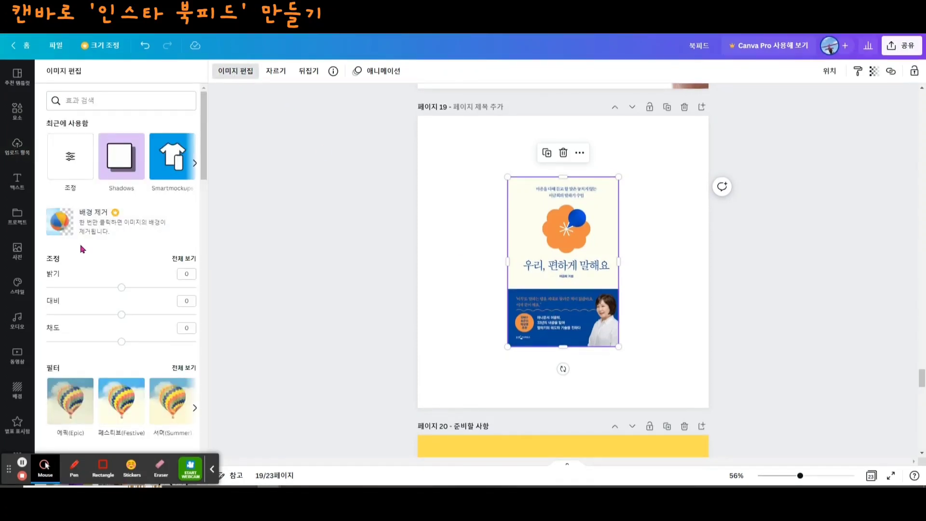
click(175, 161)
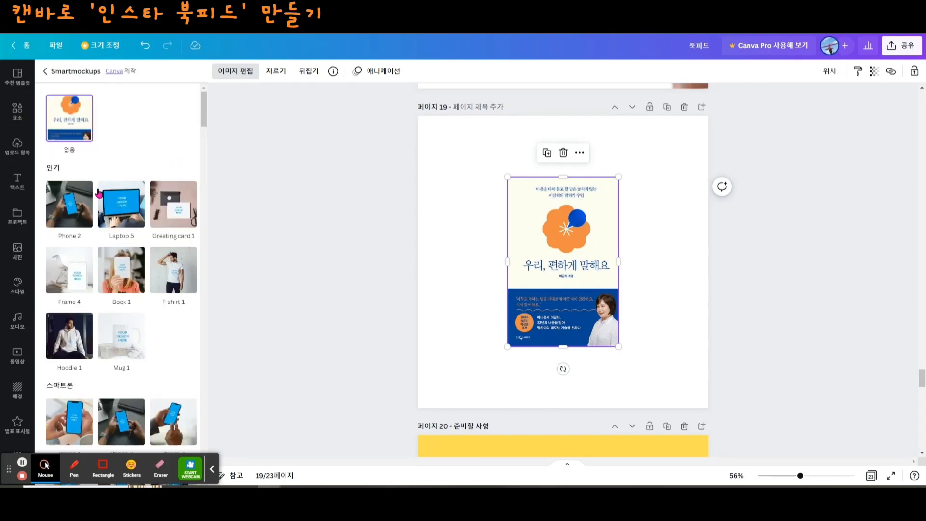
scroll(165, 274, down, 3)
scroll(165, 274, down, 8)
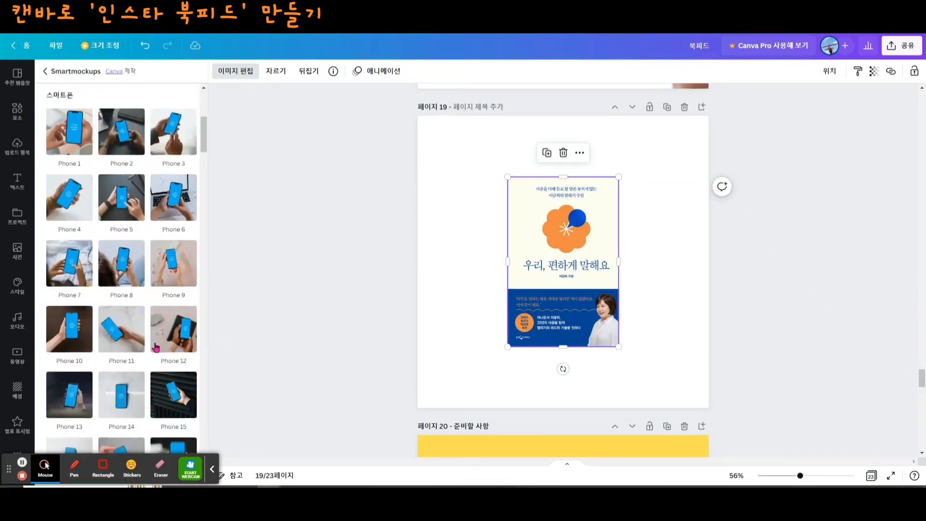
scroll(153, 344, down, 2)
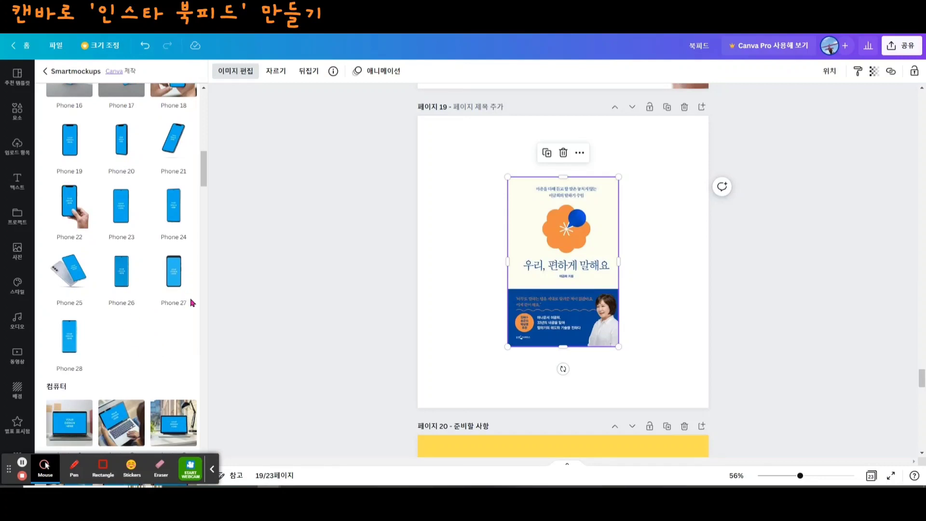
scroll(178, 300, down, 15)
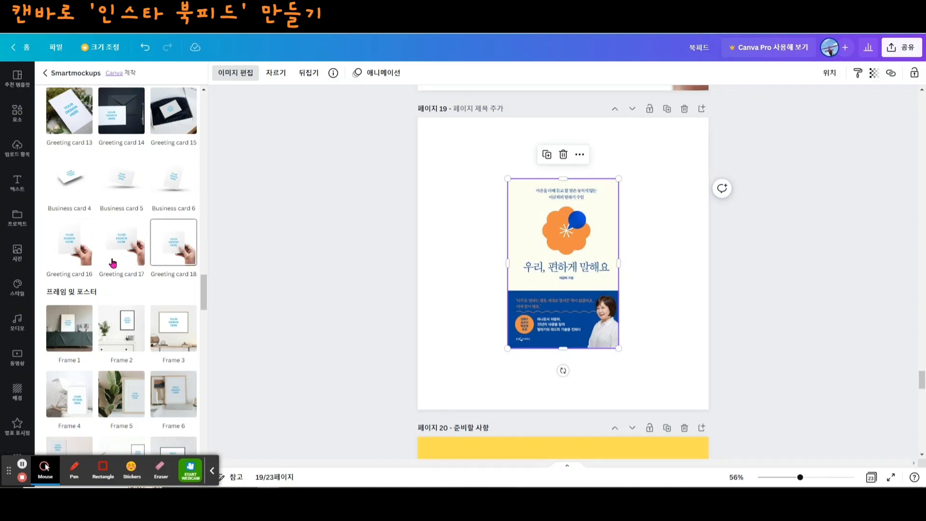
click(74, 246)
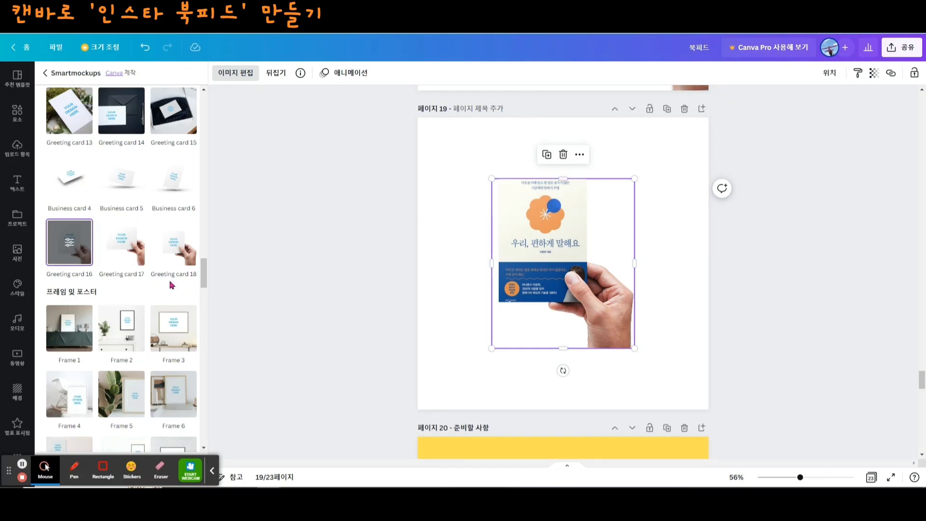
- Set the cropping (자르기) of the Greeting card 16 mockup on page 19 to 맞춤
click(70, 247)
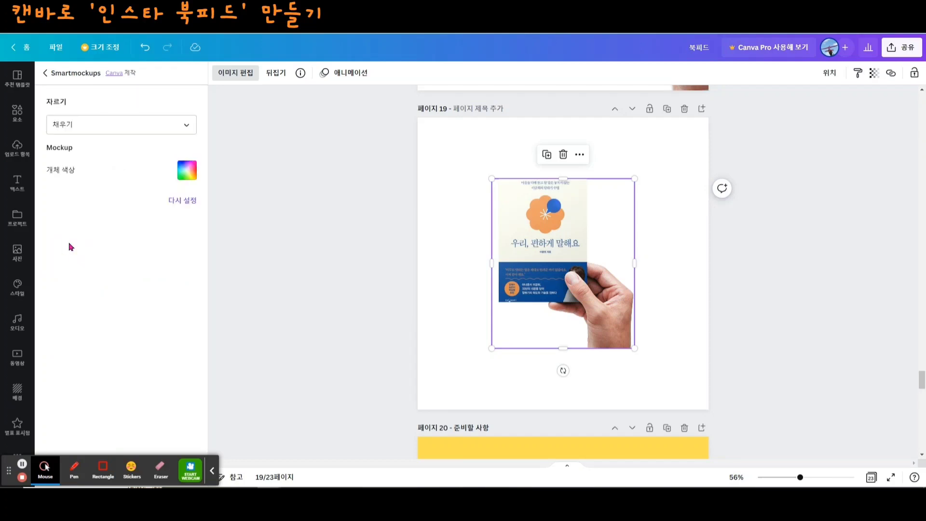
click(191, 130)
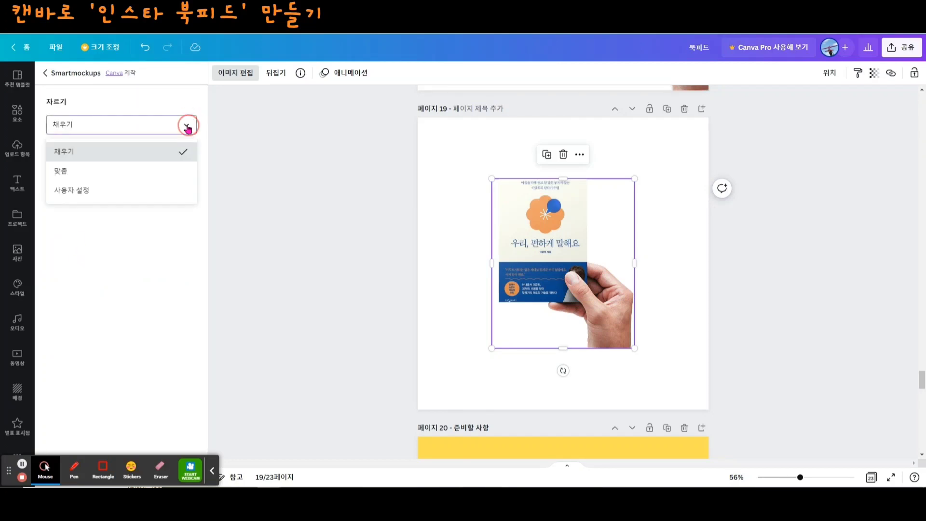
click(72, 173)
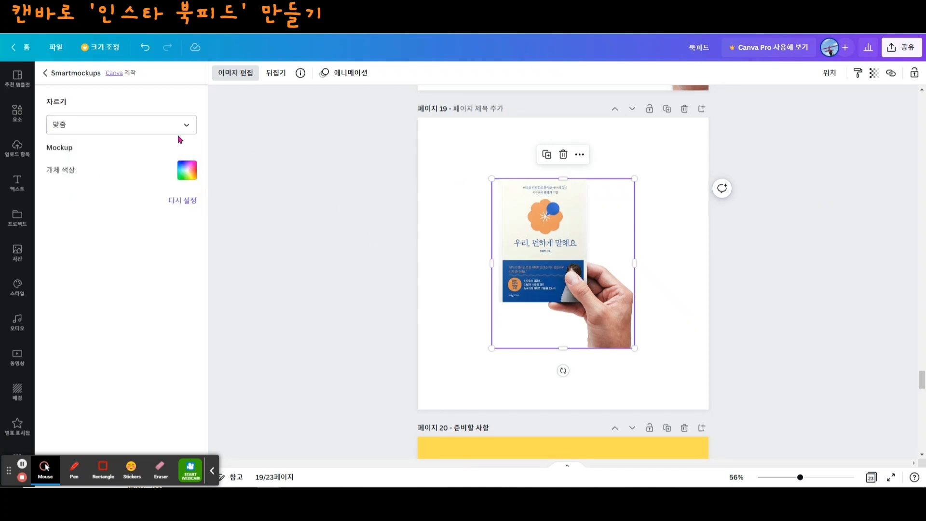
click(191, 128)
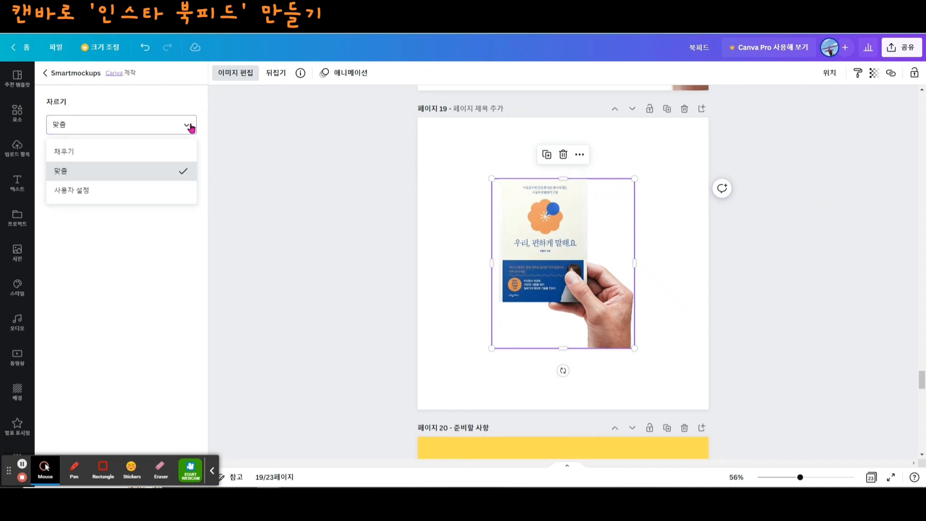
click(126, 197)
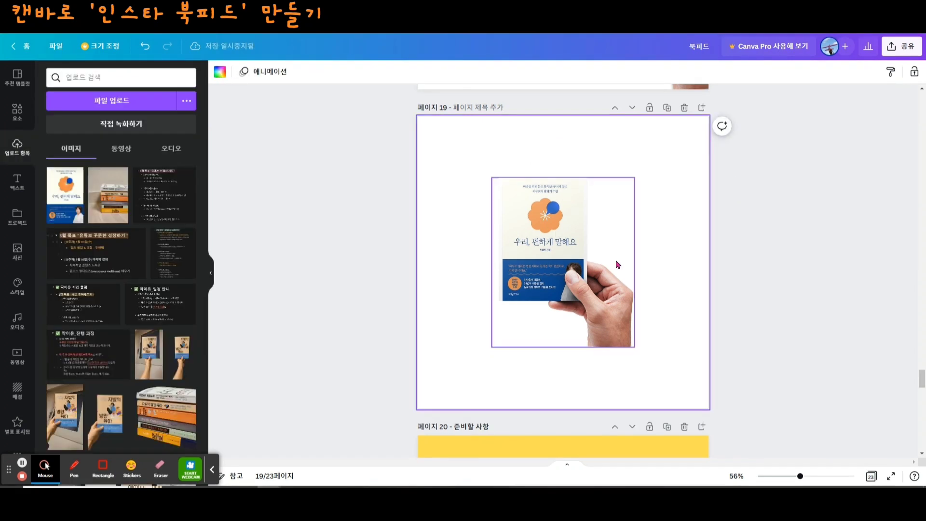
- Fill page 19's background with yellow
click(674, 211)
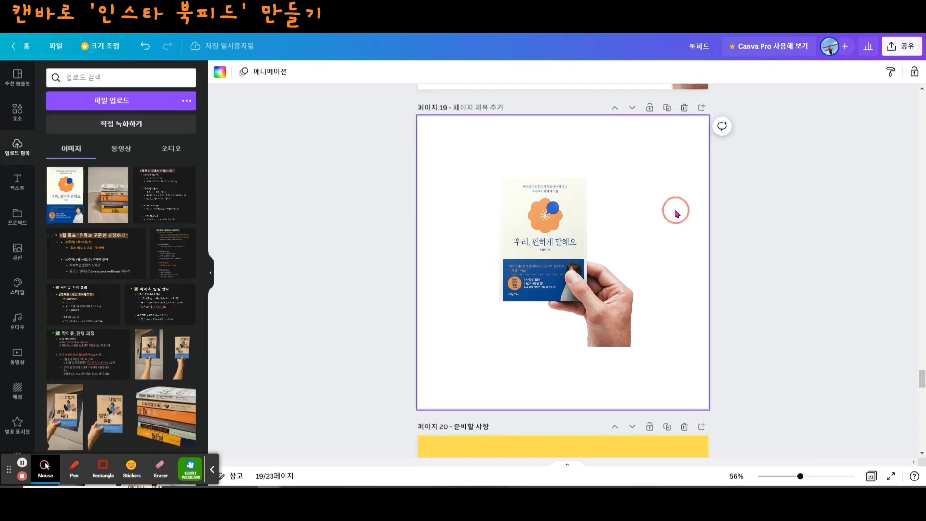
click(220, 72)
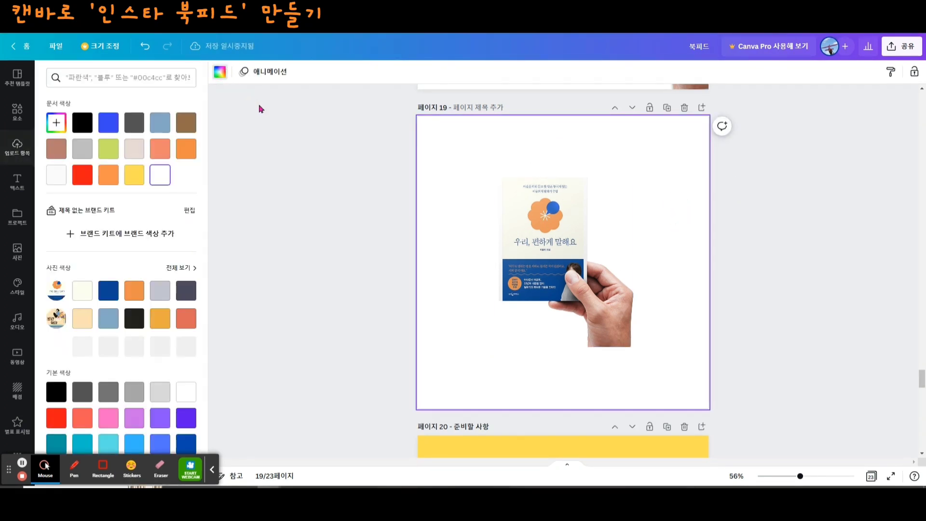
click(133, 173)
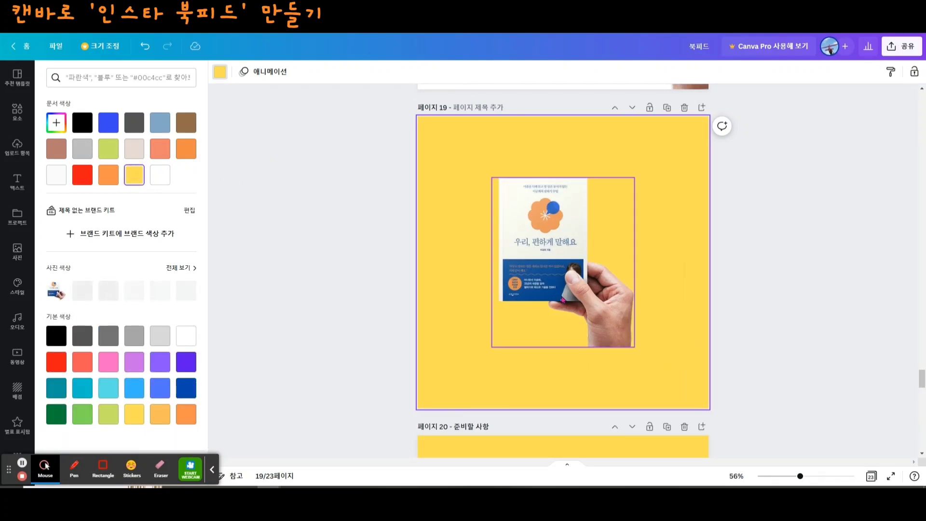
- Enlarge page 19's hand-held book mockup, tilt it slightly counter-clockwise and shift it so the wrist runs off the page's lower-right corner
click(591, 323)
drag(633, 347, 711, 413)
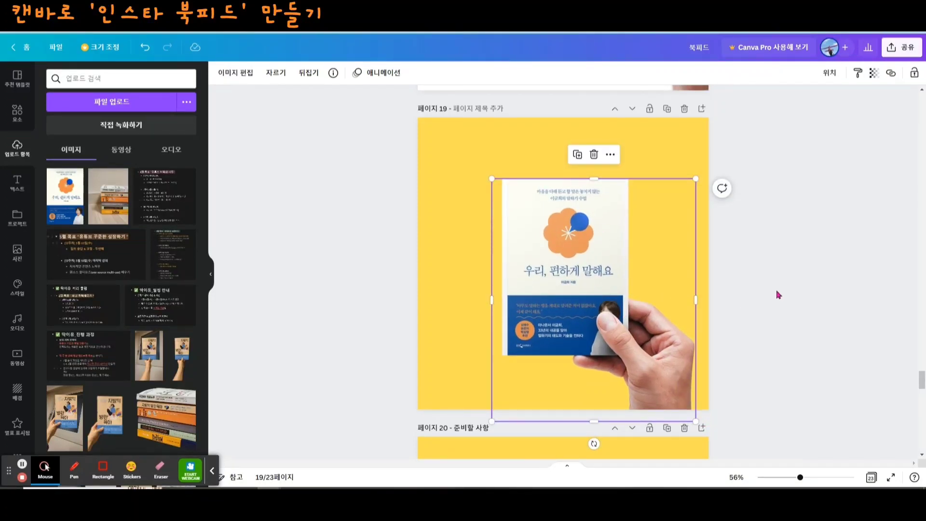
scroll(778, 295, down, 2)
drag(596, 111, 605, 84)
scroll(769, 263, up, 2)
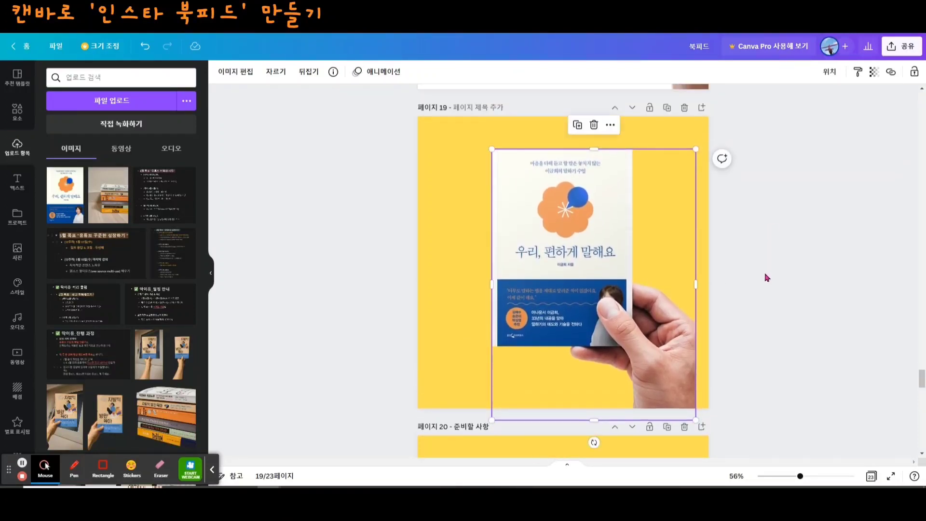
drag(594, 442, 625, 437)
drag(623, 350, 633, 371)
drag(636, 452, 627, 455)
- Set page 19's background colour to white
click(436, 318)
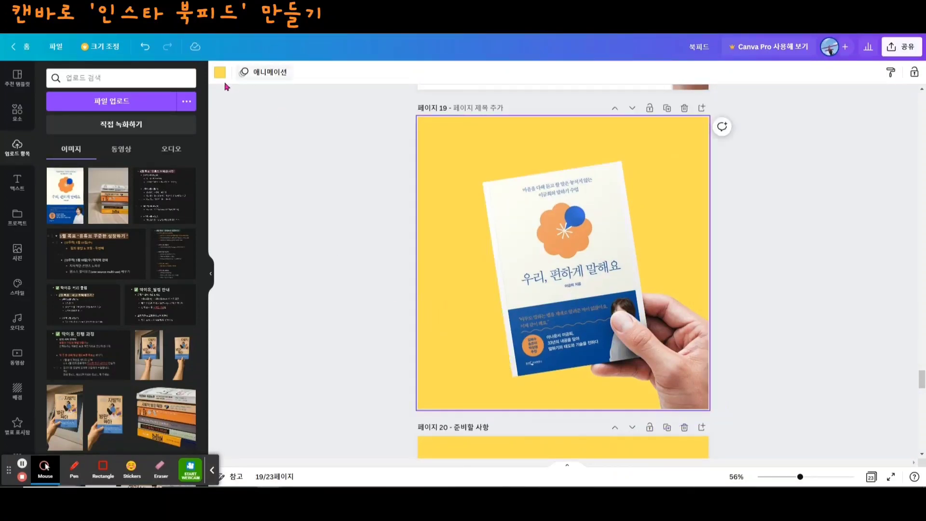
click(218, 73)
click(160, 179)
click(828, 406)
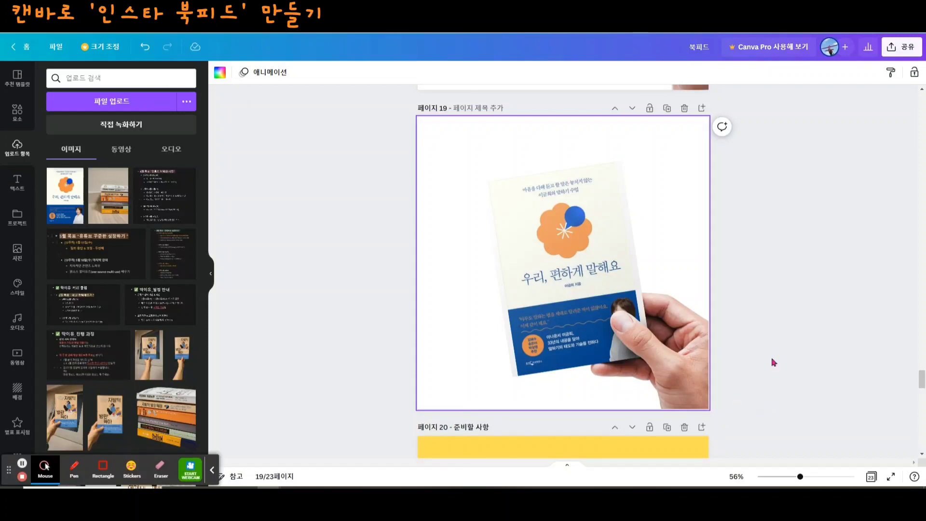
click(815, 320)
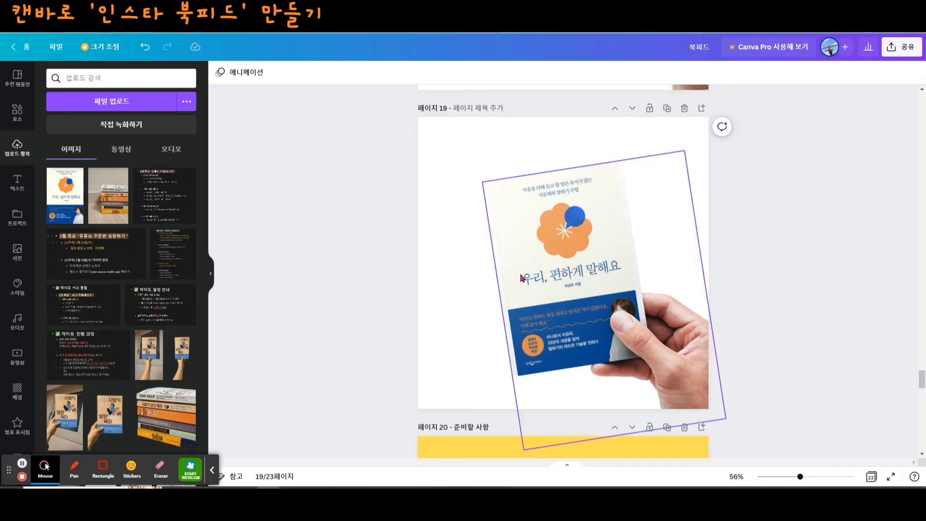
- Apply the Business card 6 Smartmockup to the 우리, 편하게 말해요 book cover on page 20
click(564, 284)
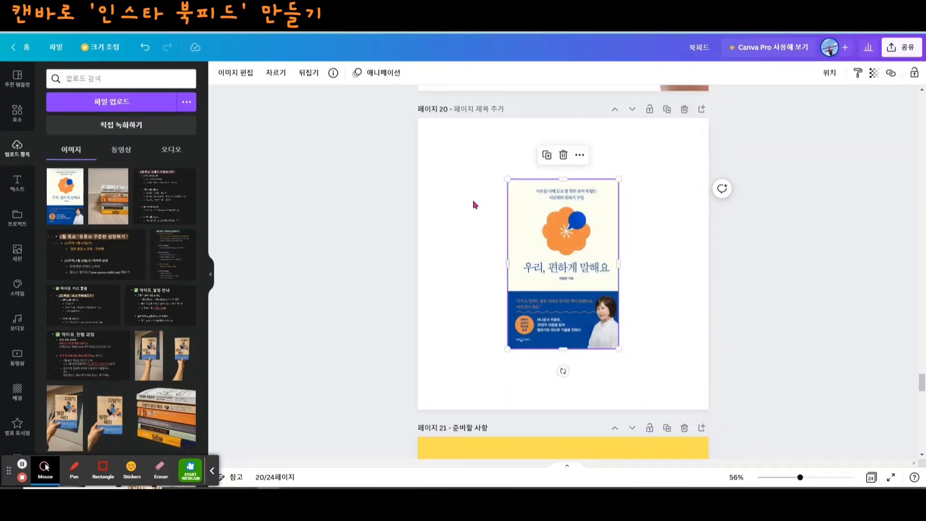
click(246, 73)
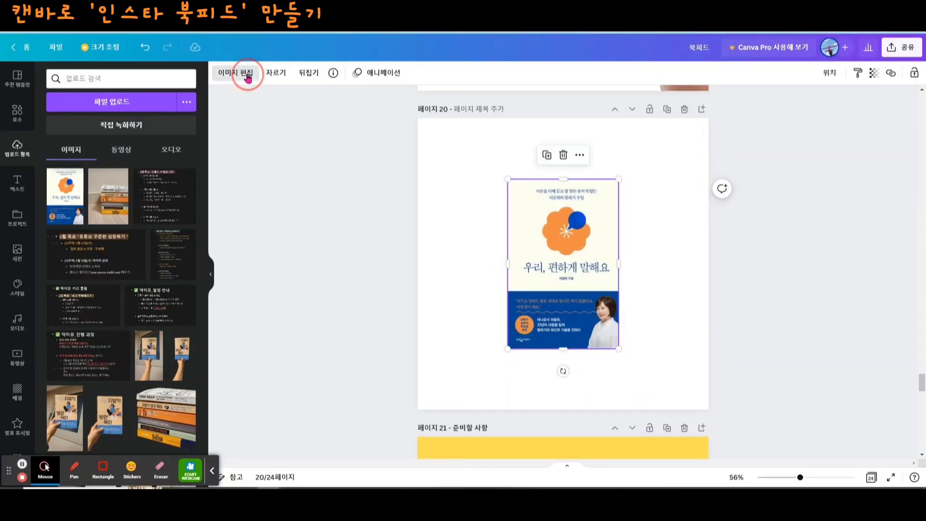
click(71, 172)
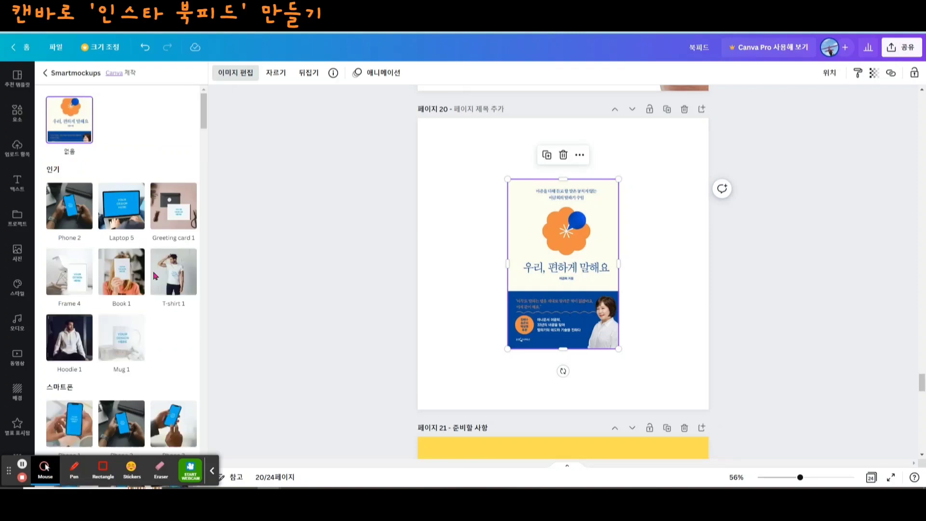
click(156, 193)
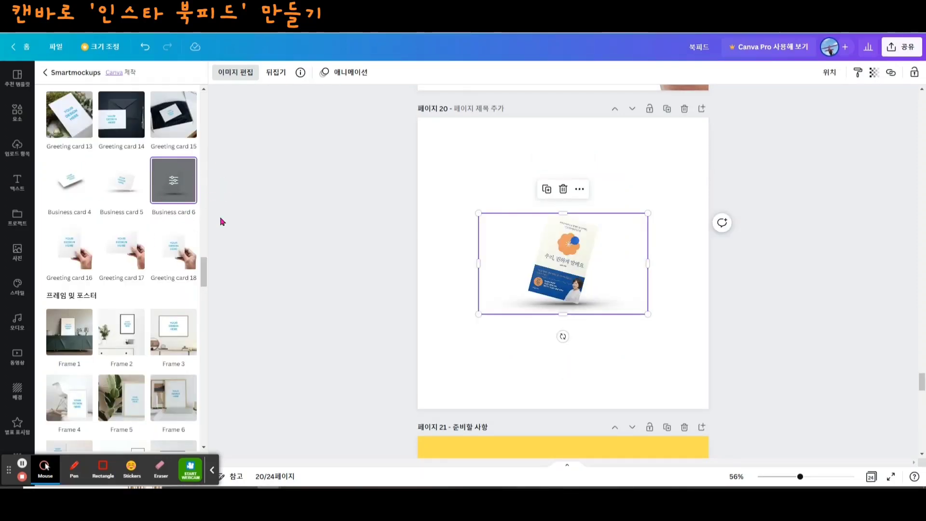
- Enlarge the book mockup on page 20 to nearly the page width and keep it roughly centred
drag(479, 214, 440, 150)
drag(563, 292, 592, 318)
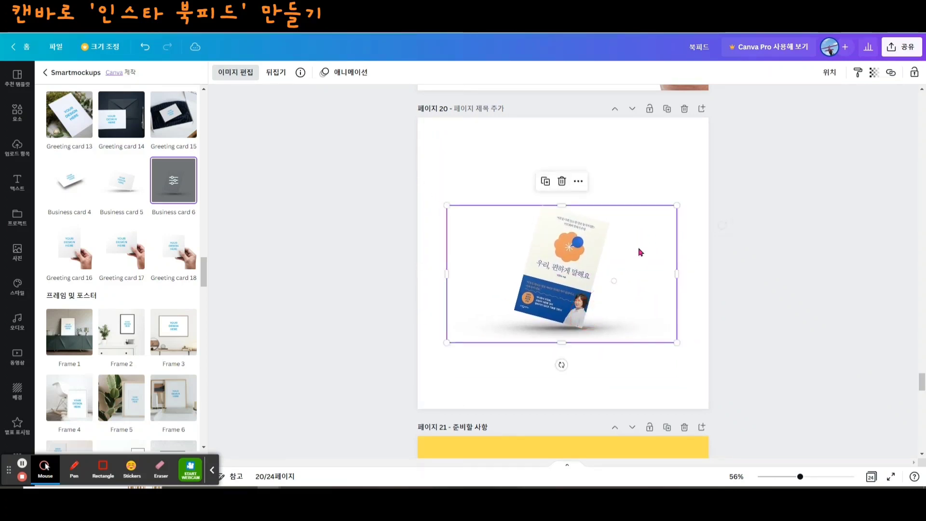
drag(676, 205, 702, 169)
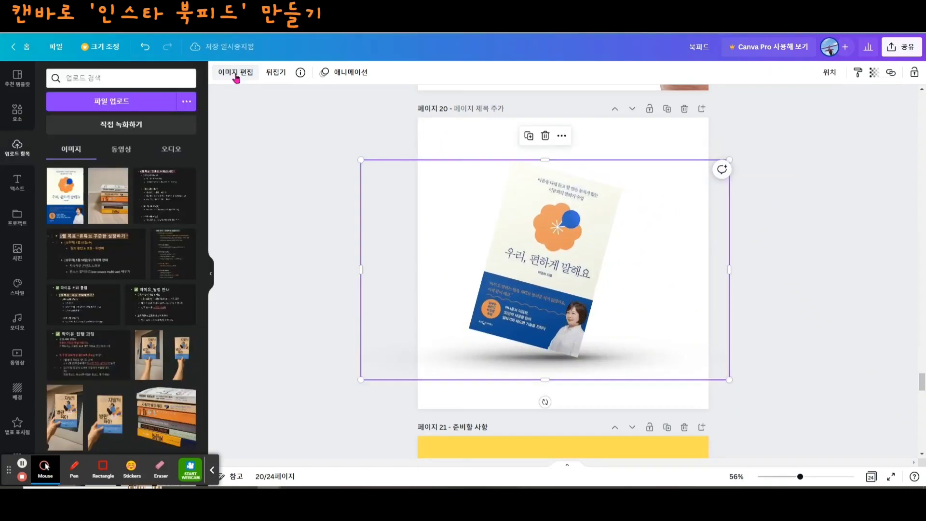
click(236, 73)
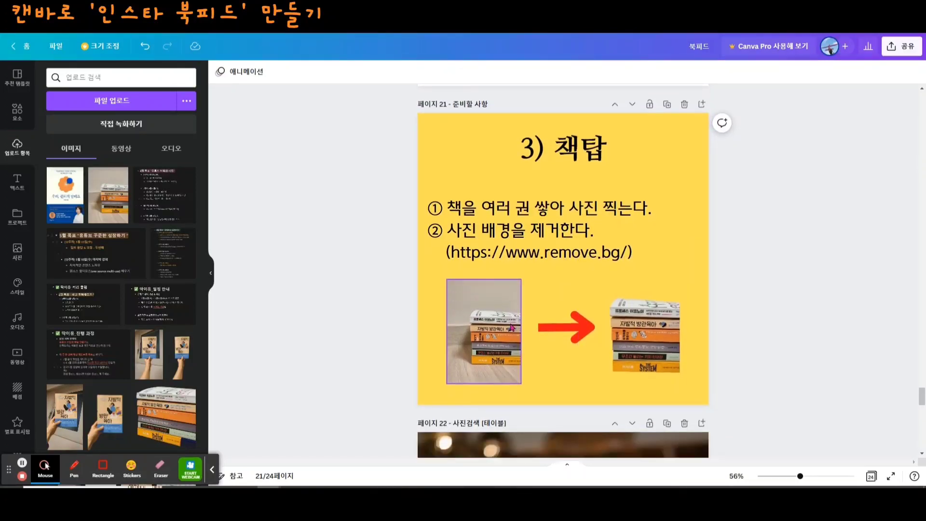
- Add a blank page after page 22 and insert the light wooden table photo with the blurred café from a 테이블 photo search
drag(800, 477, 812, 476)
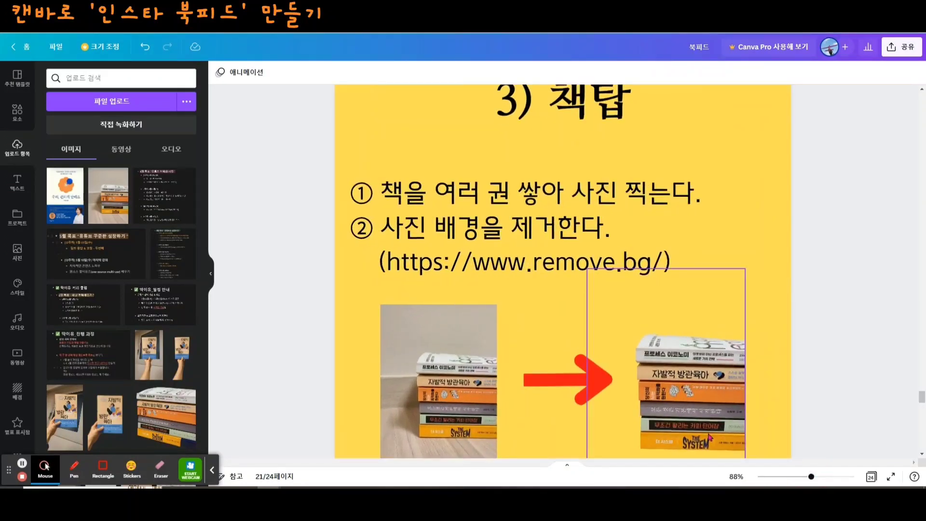
scroll(709, 437, down, 2)
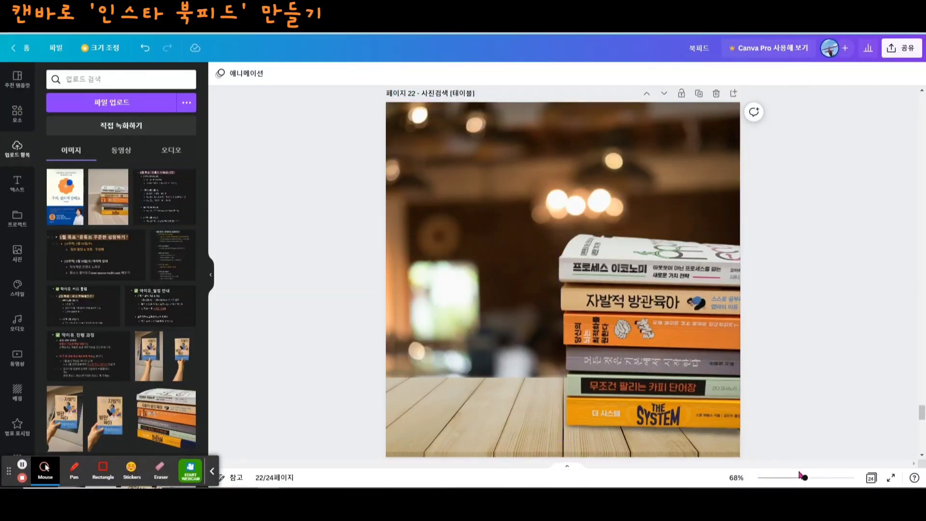
drag(805, 479, 801, 478)
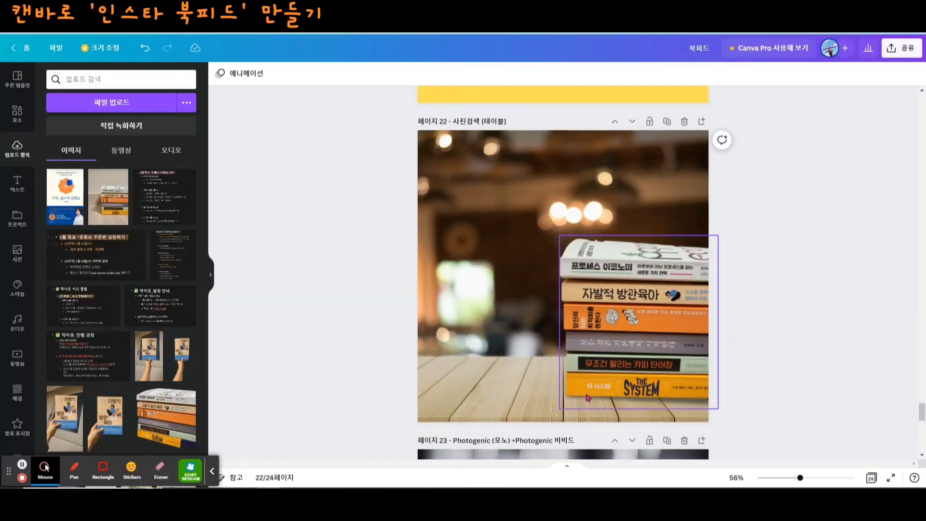
click(702, 122)
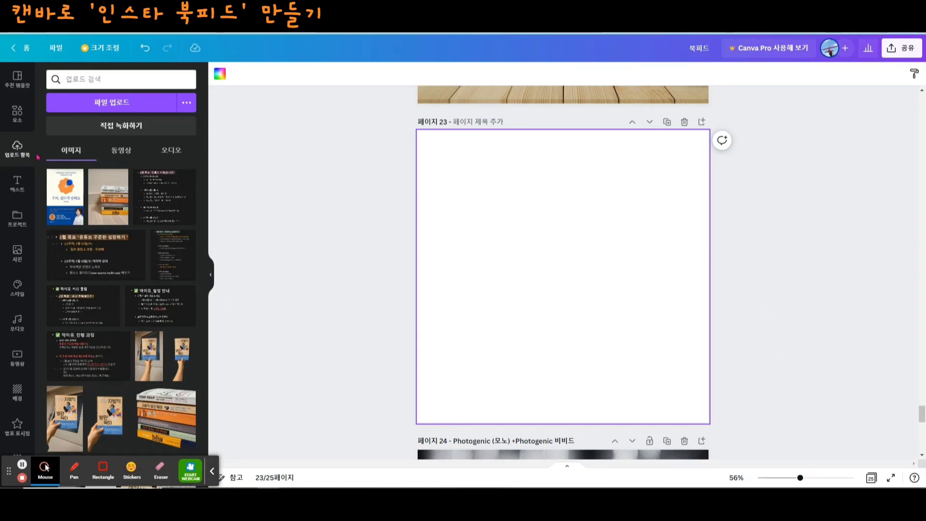
click(17, 261)
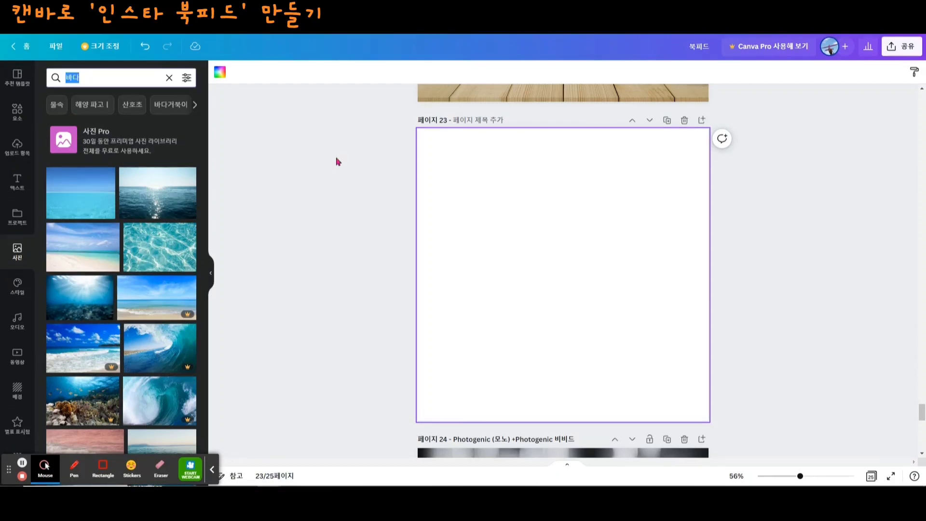
text(테이블)
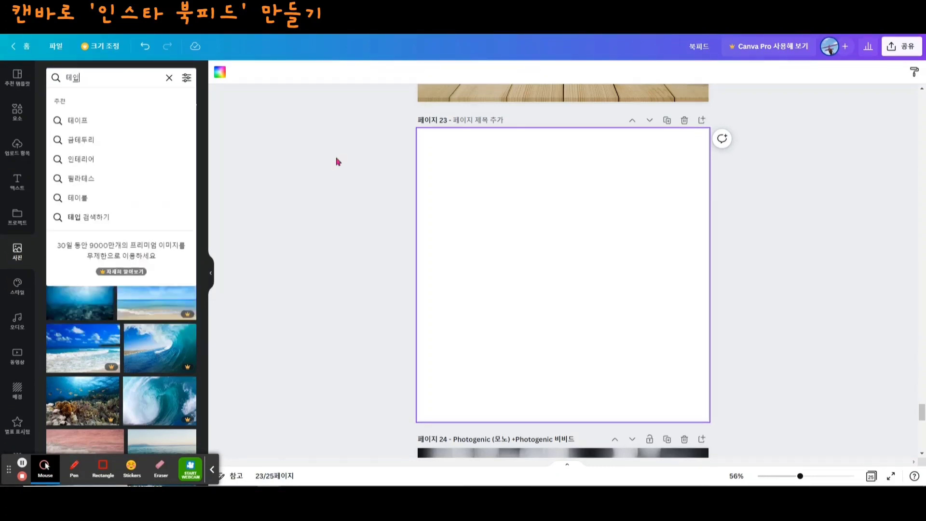
key(Return)
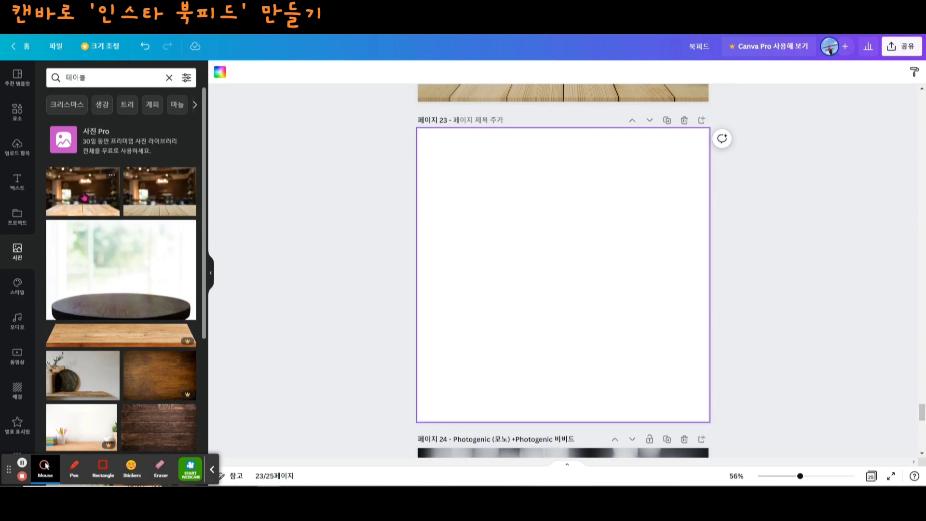
click(99, 201)
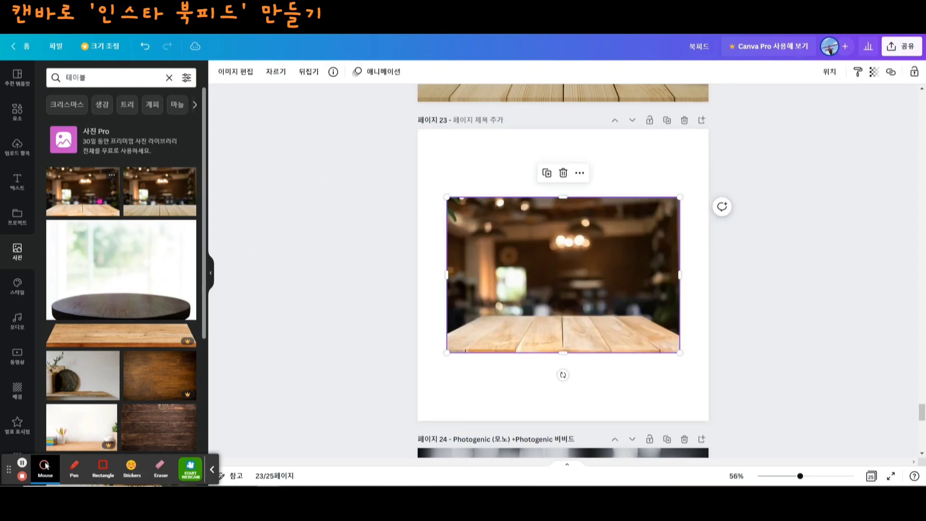
- Enlarge the table photo to fill page 23, keeping the wooden tabletop along the page's lower edge
drag(680, 194, 769, 137)
drag(582, 245, 546, 236)
drag(571, 346, 571, 422)
click(759, 224)
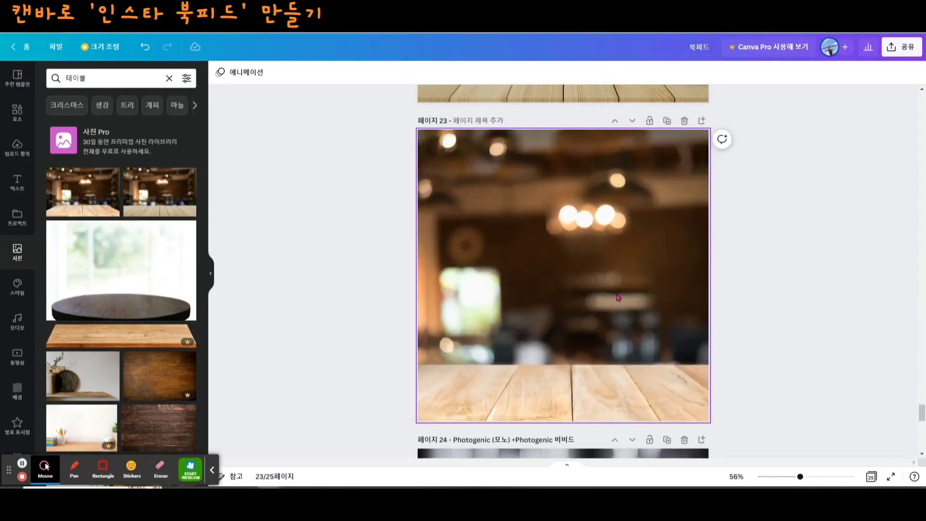
- Place the uploaded background-free book stack image on page 23
scroll(772, 301, up, 4)
scroll(835, 314, down, 3)
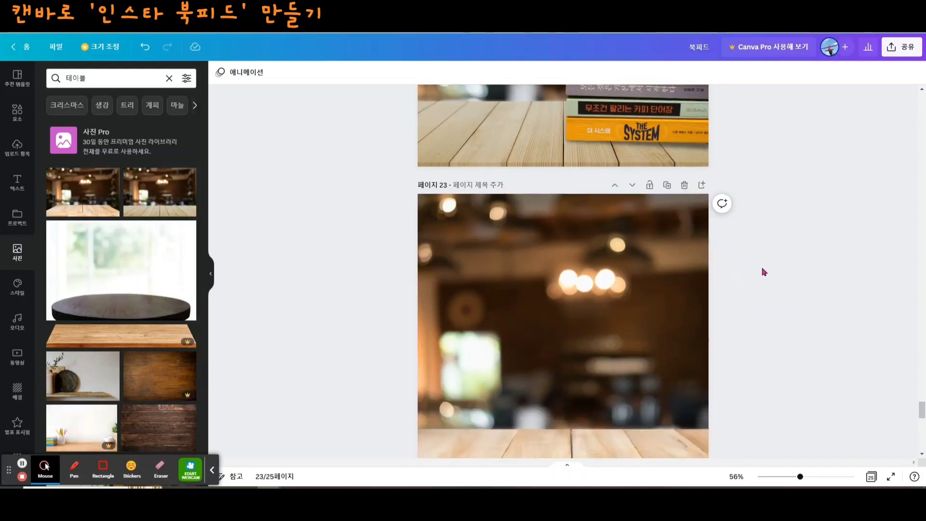
scroll(522, 282, down, 3)
click(535, 312)
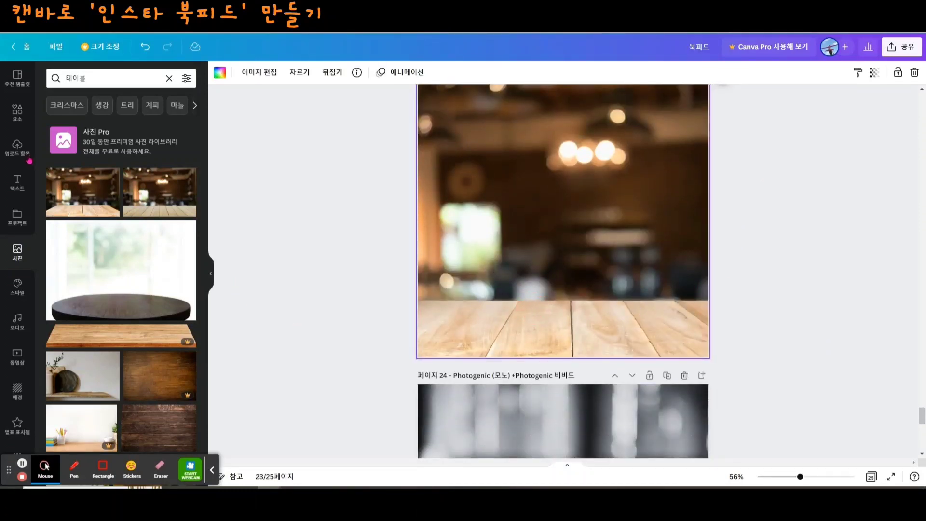
click(17, 148)
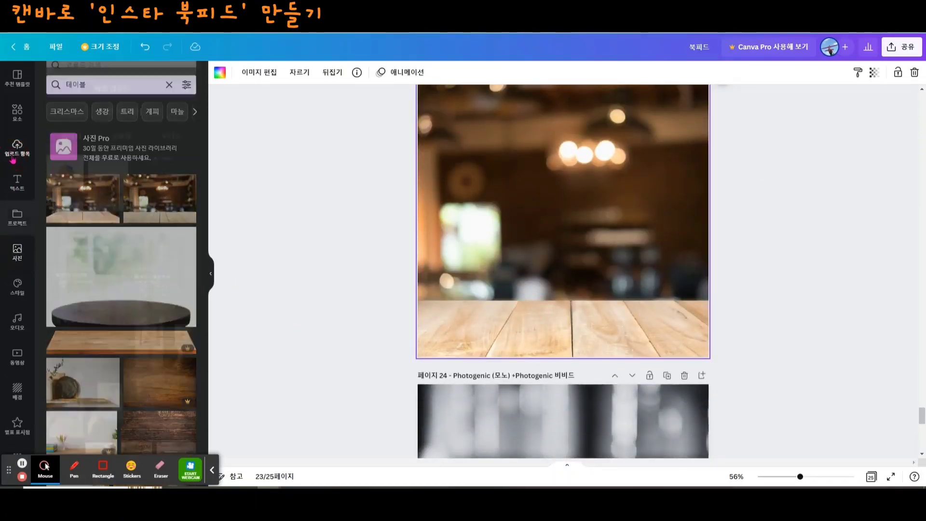
scroll(89, 300, down, 2)
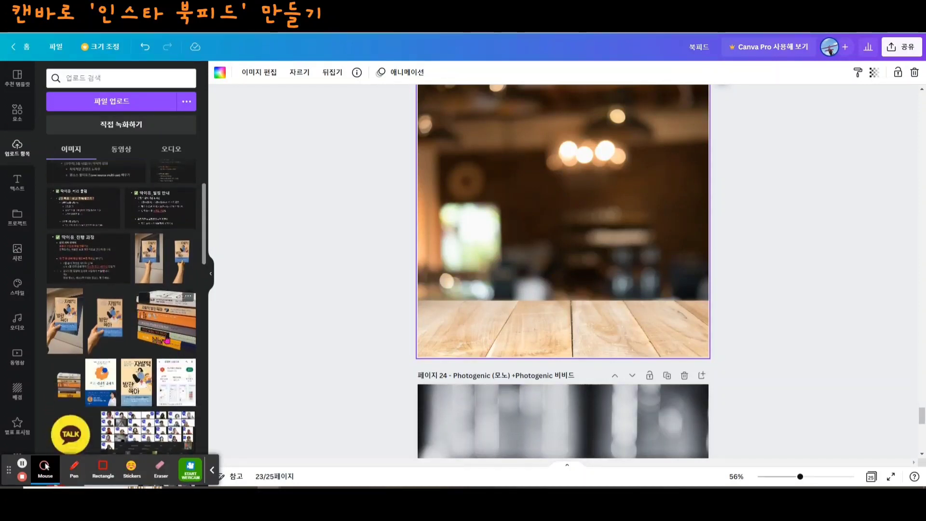
click(64, 394)
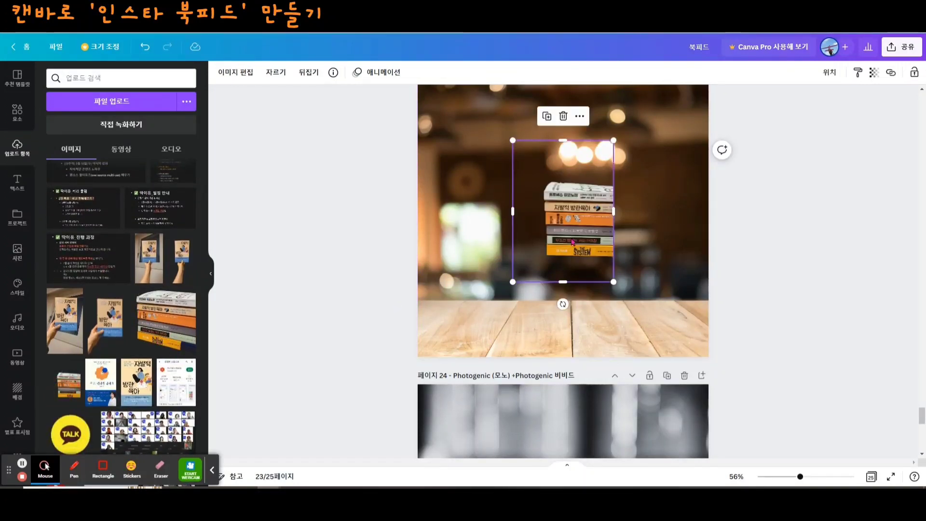
- Enlarge the book stack and position it standing on the wooden tabletop against page 23's right edge
drag(561, 248, 642, 334)
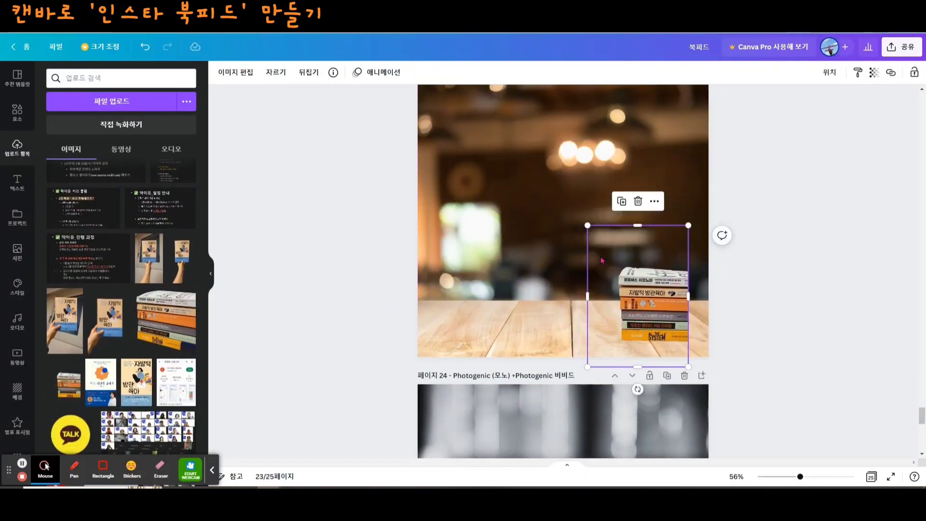
drag(587, 226, 533, 148)
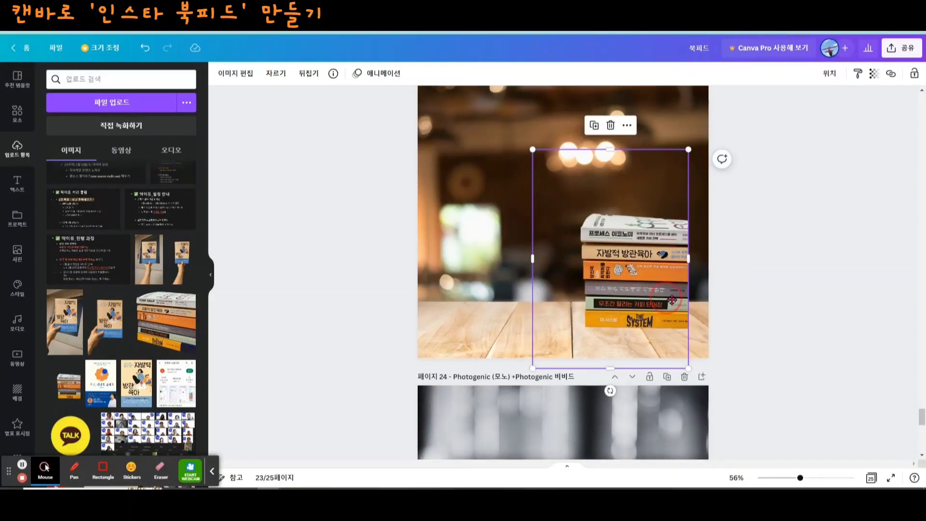
drag(673, 300, 692, 313)
drag(552, 270, 504, 270)
drag(640, 277, 642, 256)
click(842, 318)
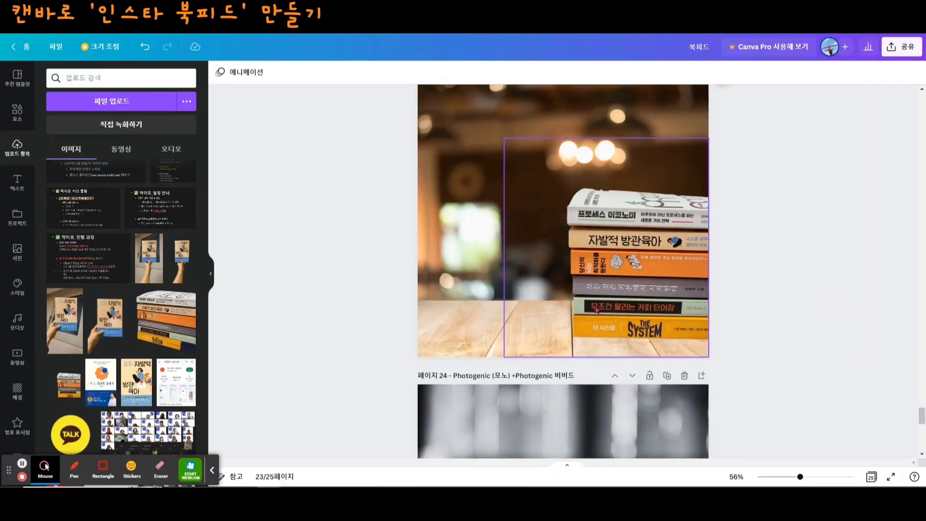
- Apply a drop (드롭) shadow effect to the book stack on page 23
click(358, 295)
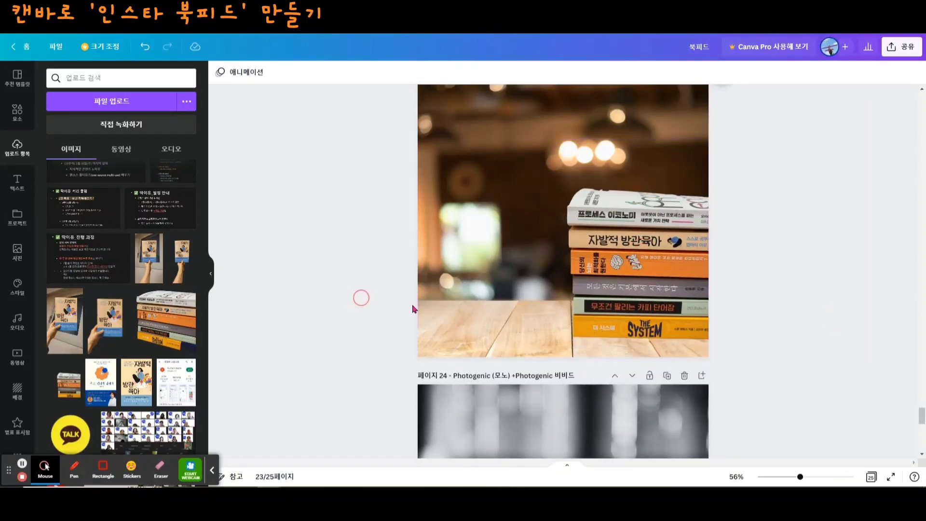
scroll(709, 330, up, 1)
scroll(709, 330, up, 3)
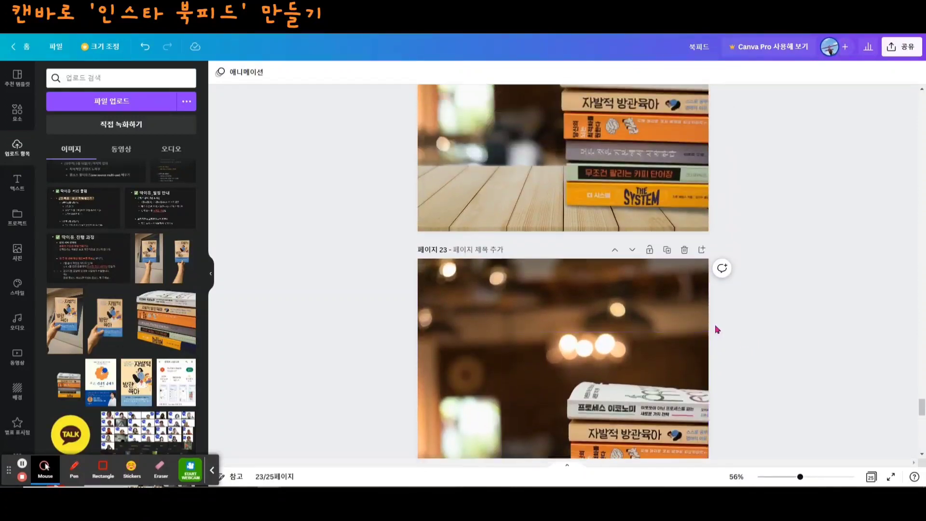
scroll(698, 270, down, 2)
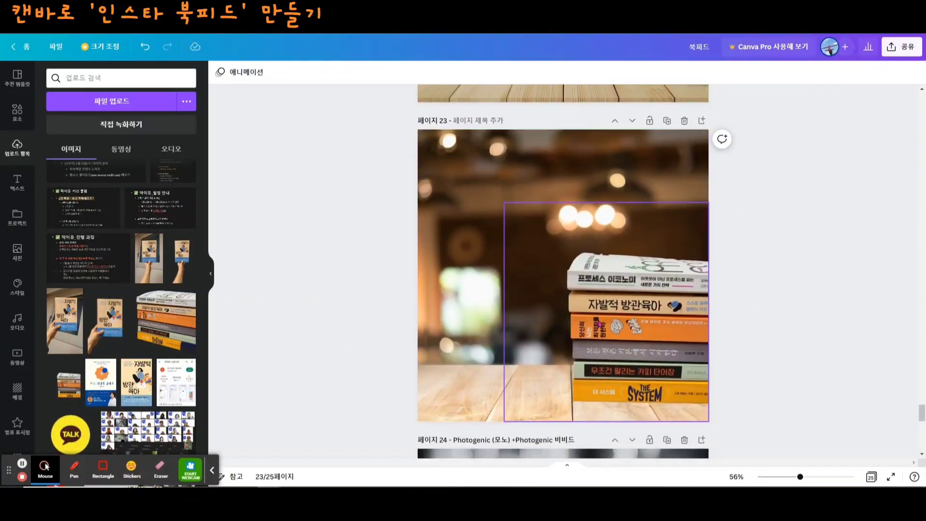
click(600, 324)
click(238, 74)
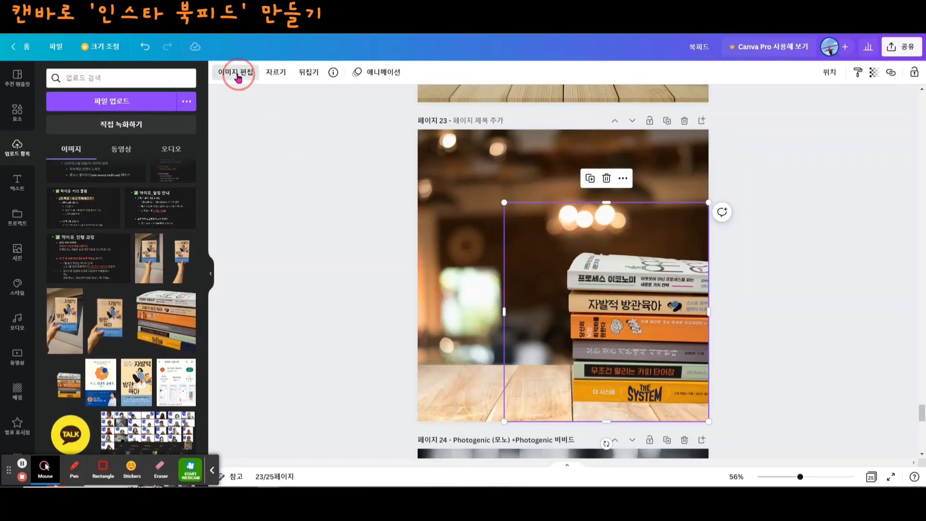
click(75, 158)
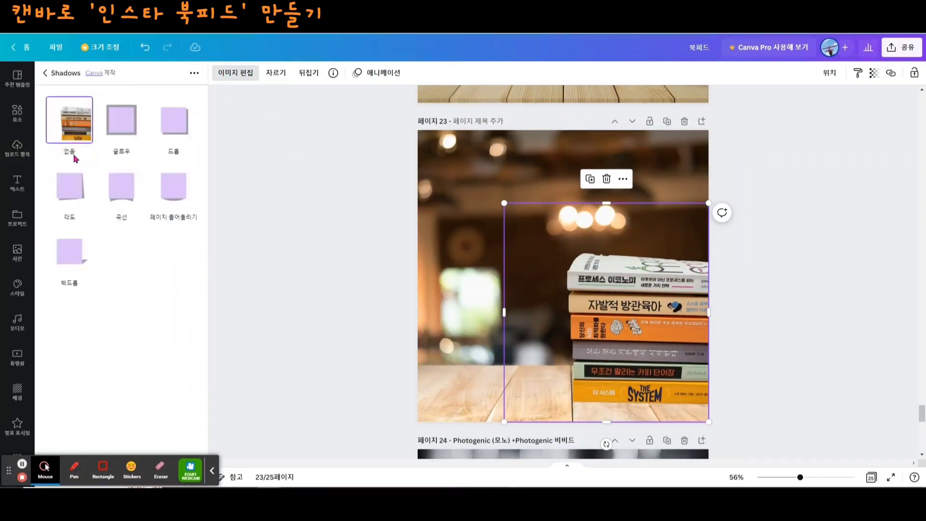
click(182, 127)
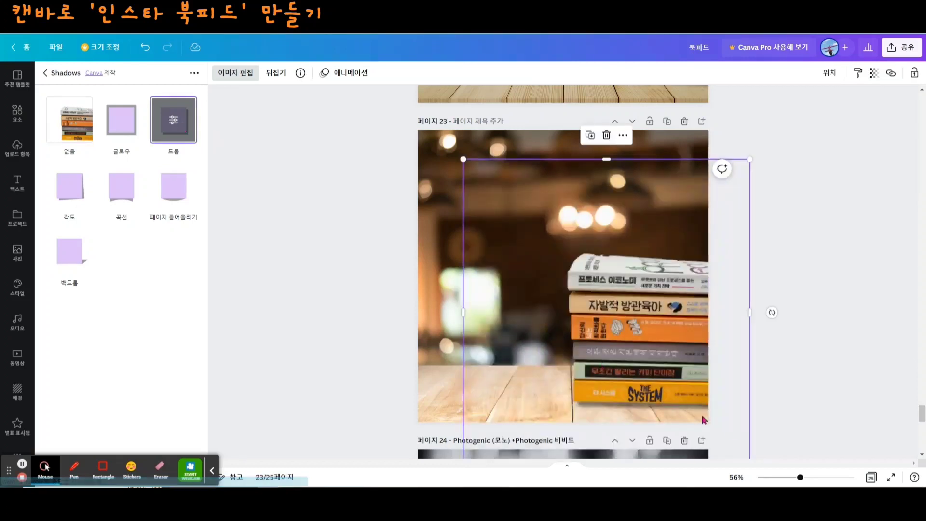
- Set the book stack's drop shadow to offset 1, transparency 57 and blur 3
click(174, 124)
drag(84, 144, 65, 144)
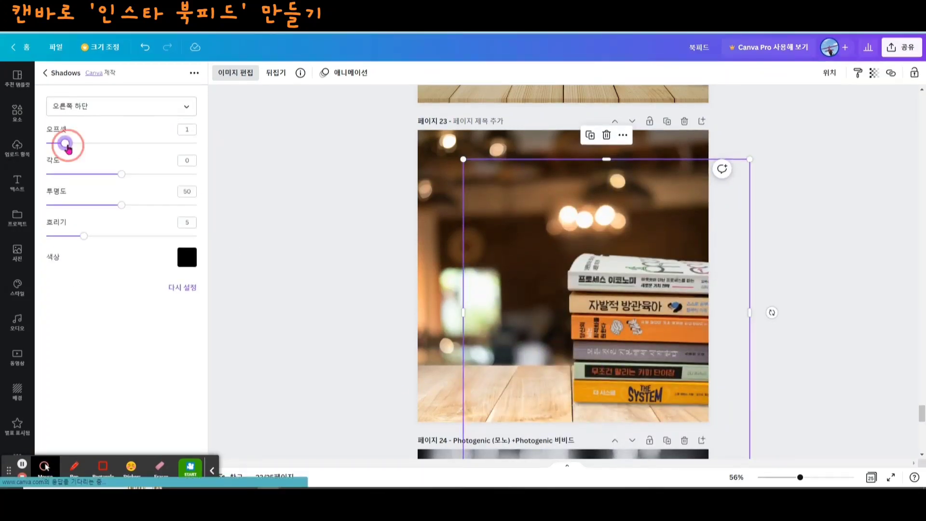
mouse_move(122, 204)
mouse_down()
mouse_move(147, 207)
mouse_move(125, 204)
mouse_up()
drag(86, 237, 69, 235)
drag(125, 206, 133, 208)
click(856, 344)
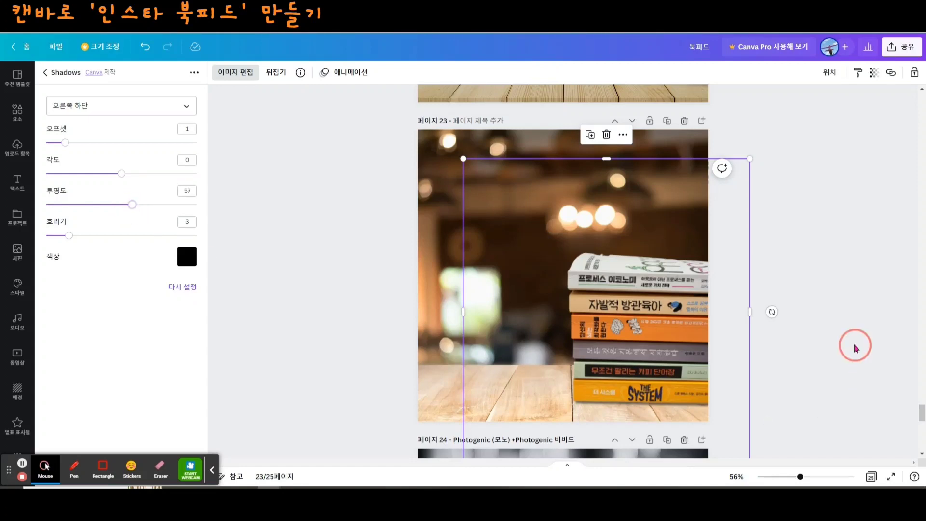
scroll(802, 341, down, 1)
click(802, 345)
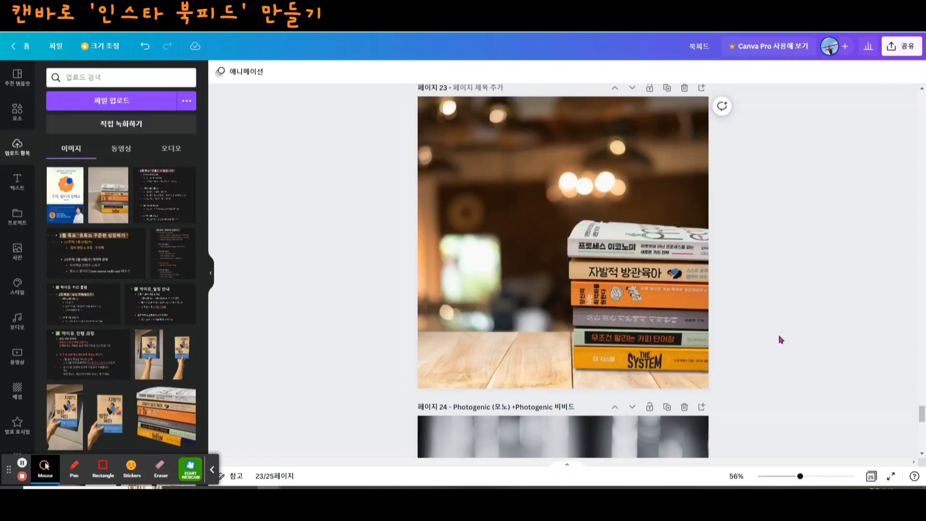
- Open the full Photogenic filter collection for page 23's café background photo
drag(801, 477, 790, 477)
scroll(678, 301, down, 3)
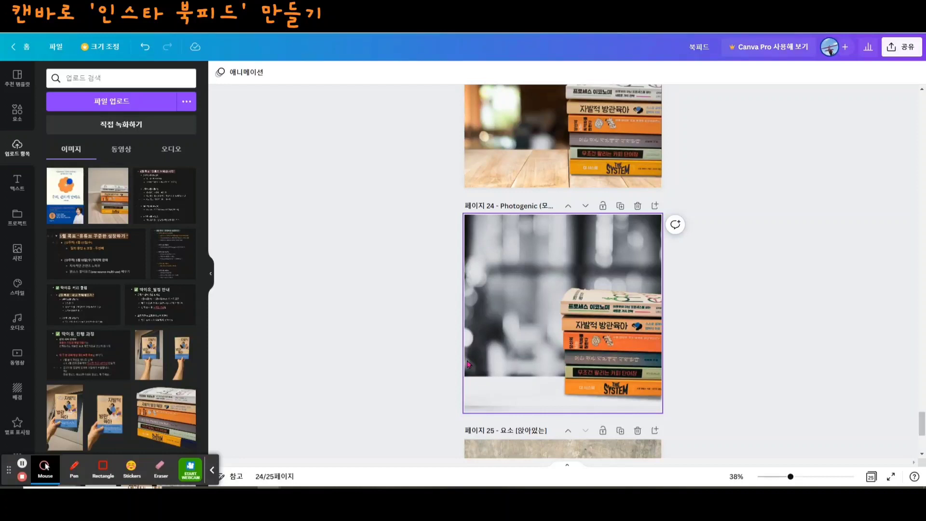
scroll(467, 364, up, 3)
scroll(468, 364, up, 2)
click(645, 258)
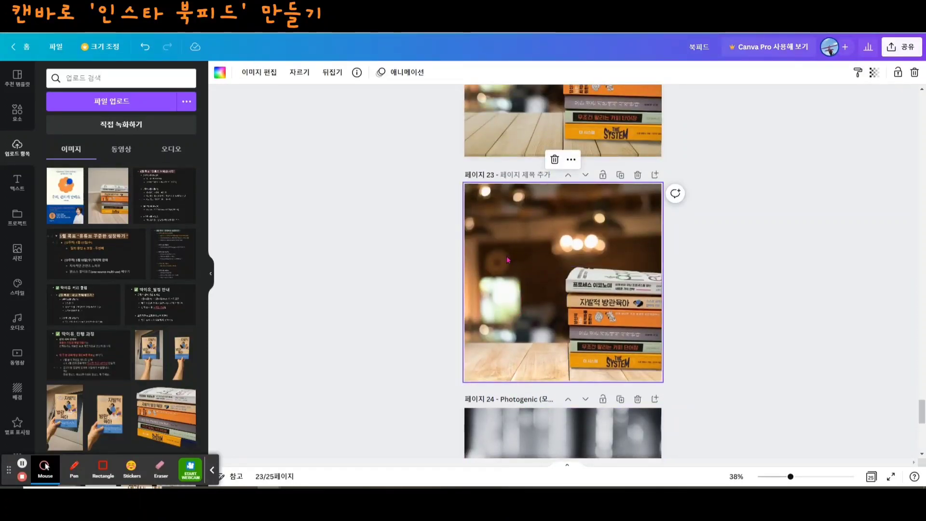
drag(791, 476, 797, 477)
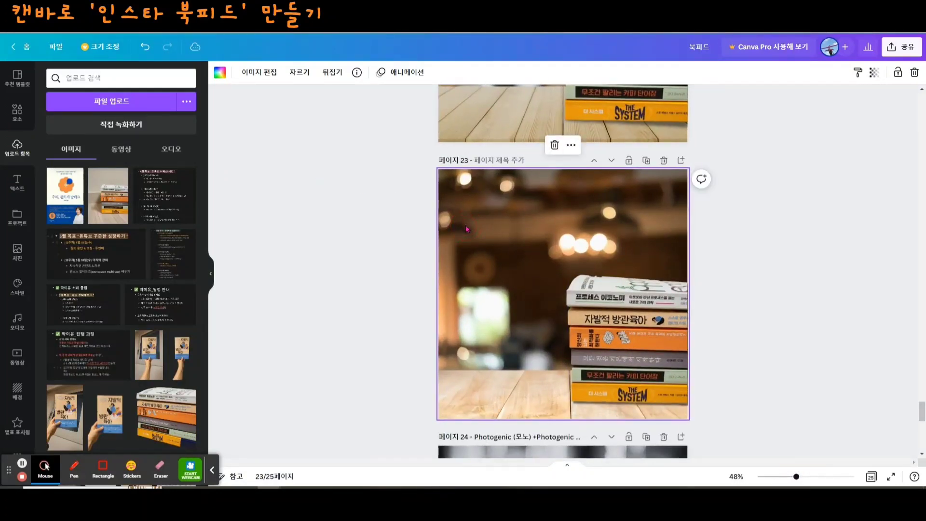
click(257, 75)
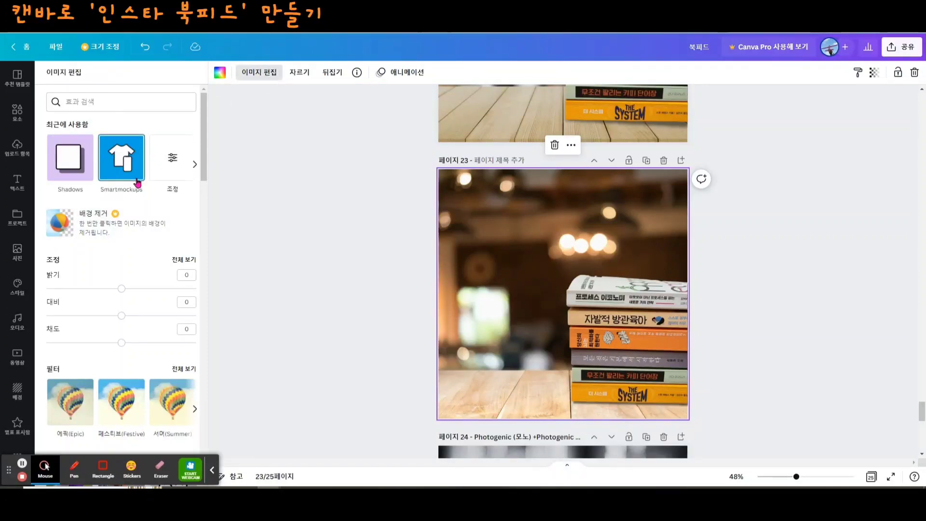
scroll(136, 182, down, 7)
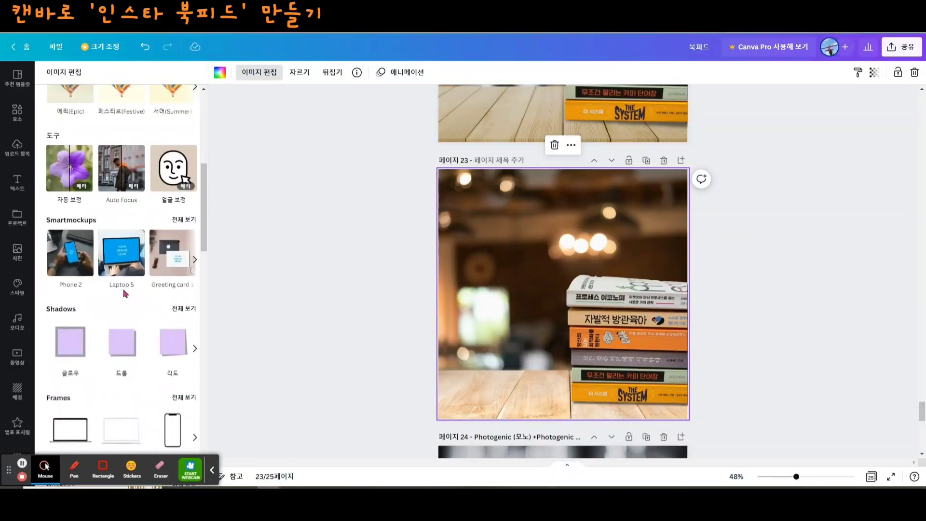
scroll(124, 293, down, 5)
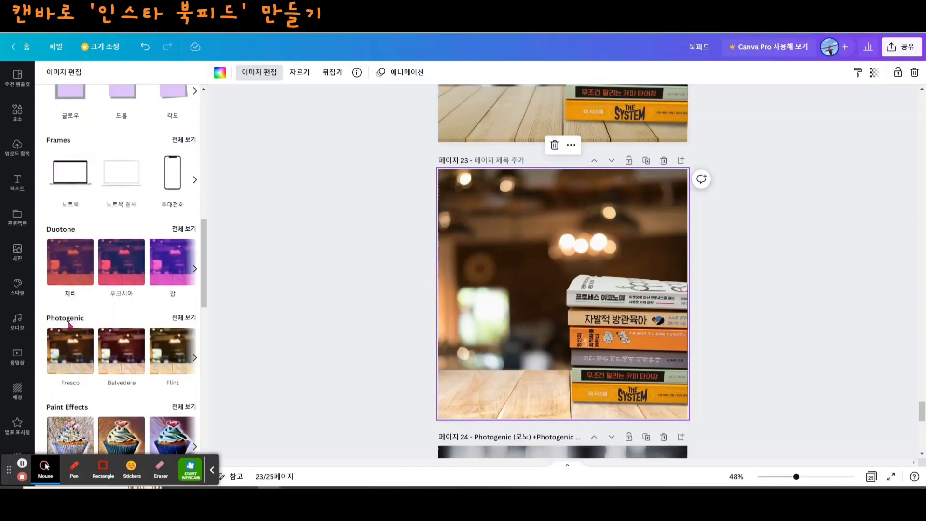
click(184, 319)
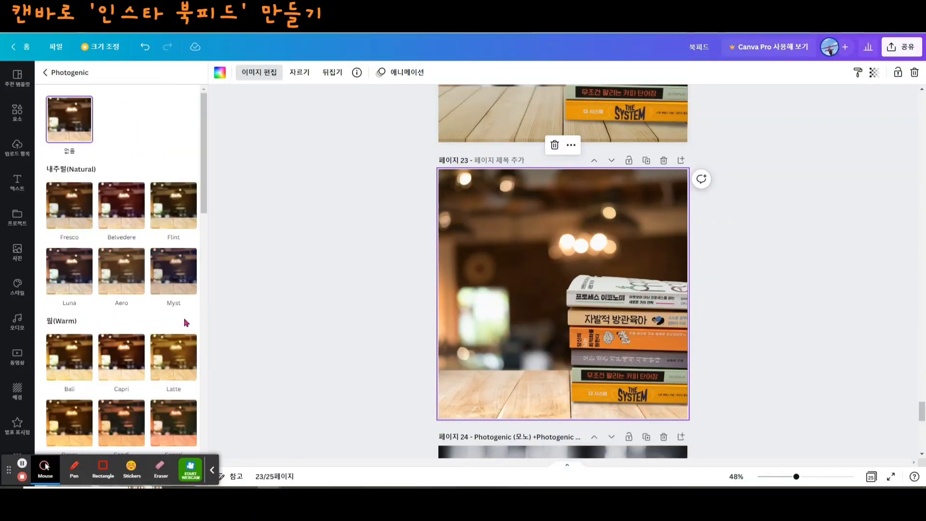
- Apply the Noir filter from the Mono (모노) group to page 23's background photo
scroll(153, 285, down, 6)
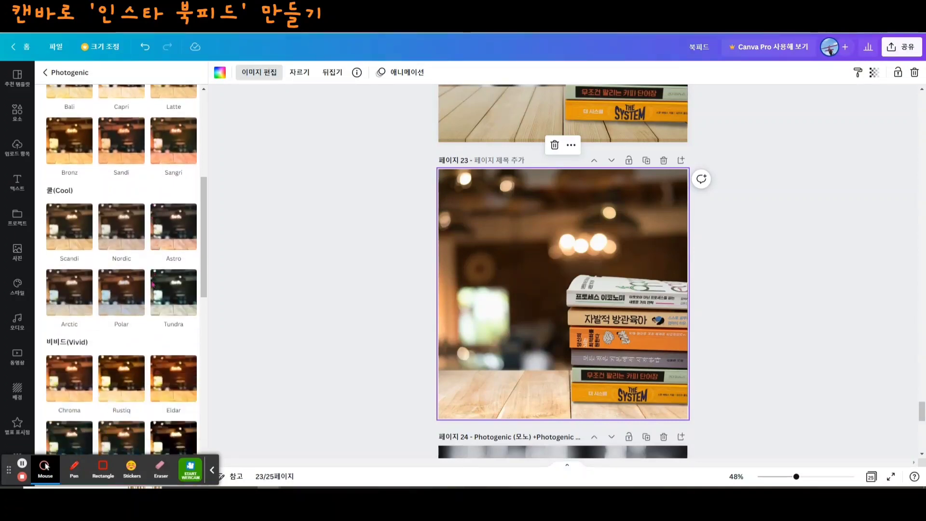
scroll(153, 285, down, 10)
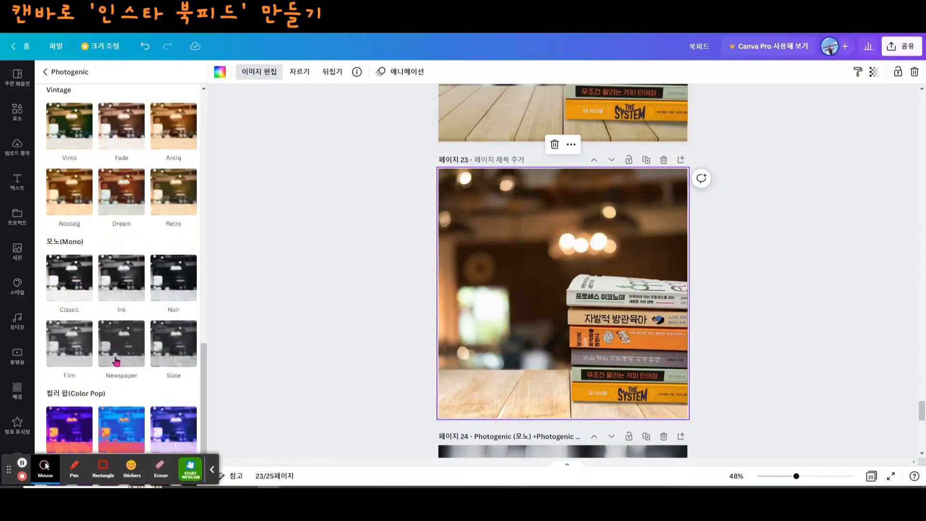
scroll(143, 306, down, 1)
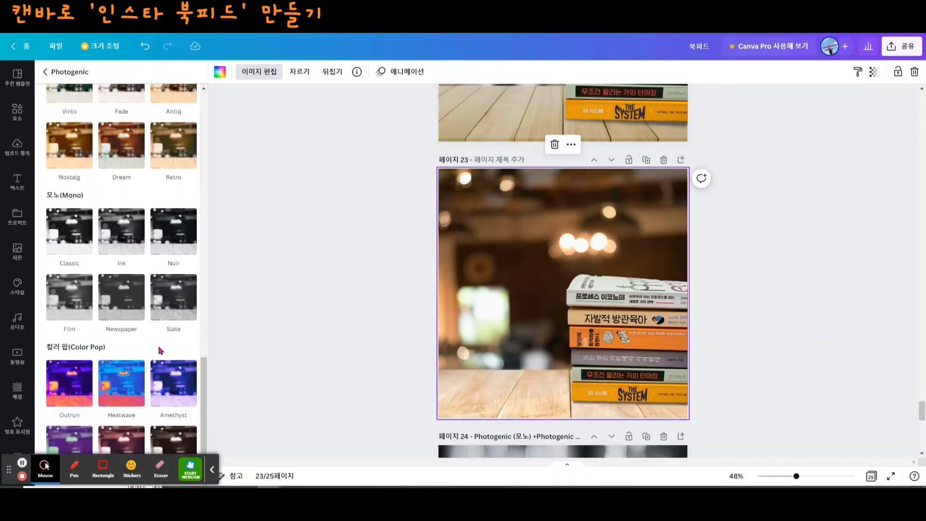
scroll(147, 363, up, 4)
scroll(147, 362, up, 2)
scroll(99, 179, up, 3)
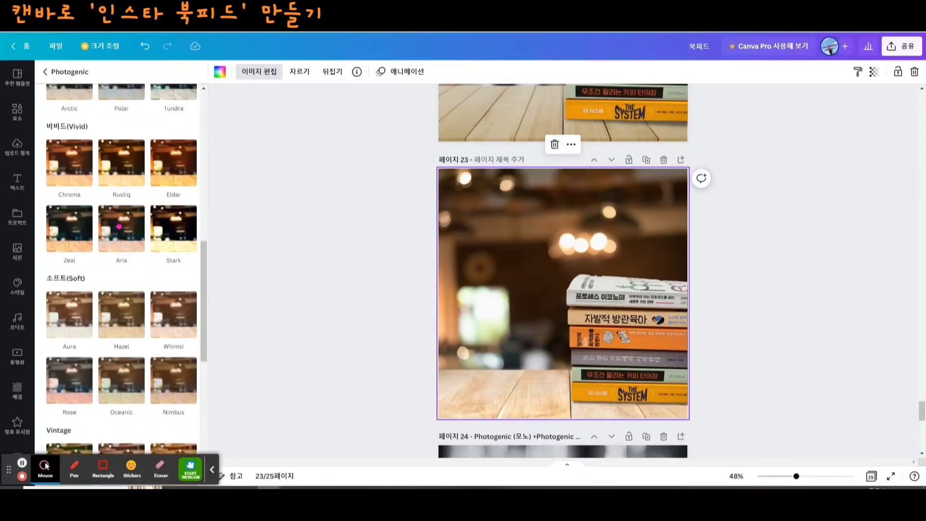
scroll(110, 340, down, 6)
scroll(110, 341, down, 3)
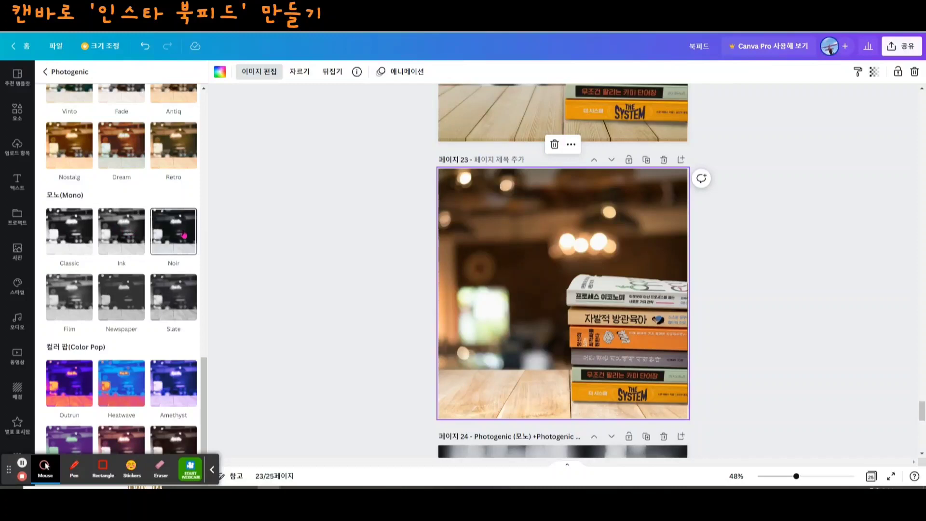
click(159, 234)
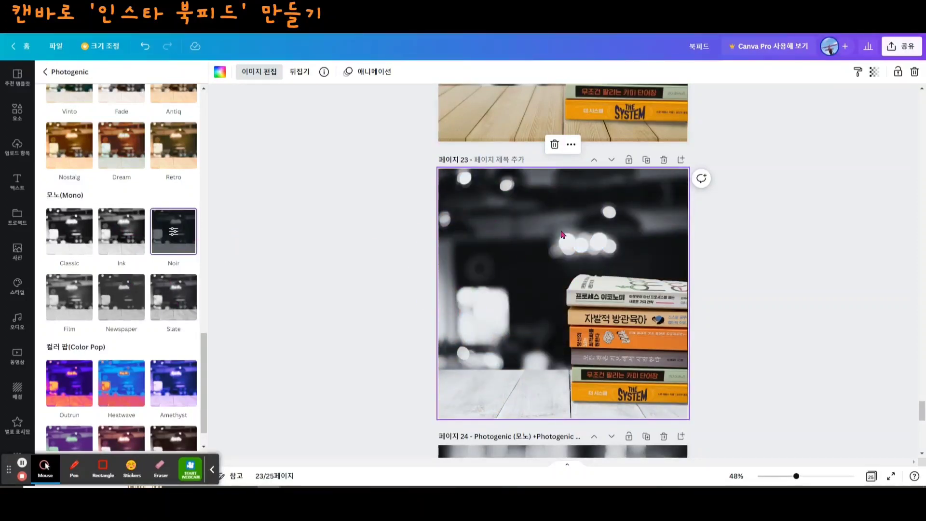
- Apply the Photogenic filter Zeal from the Vivid (비비드) group to the book stack on page 23
scroll(631, 283, down, 1)
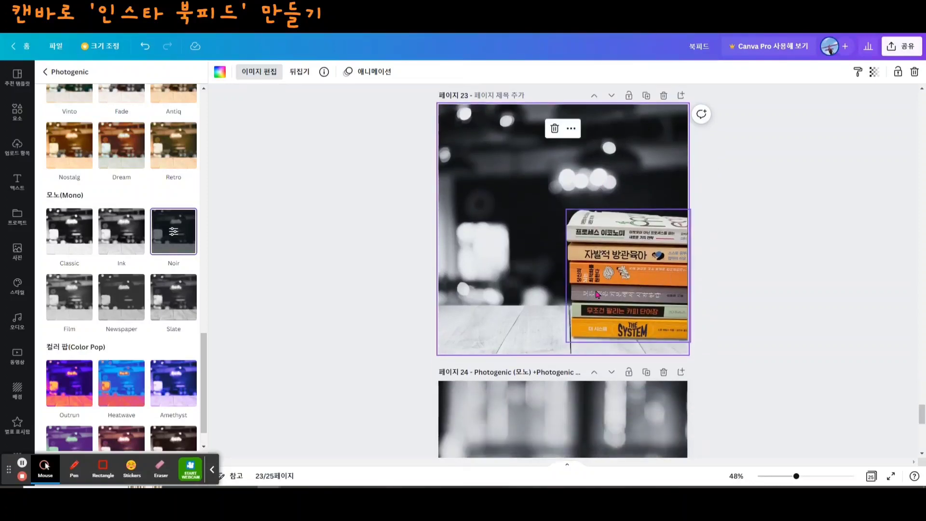
click(638, 303)
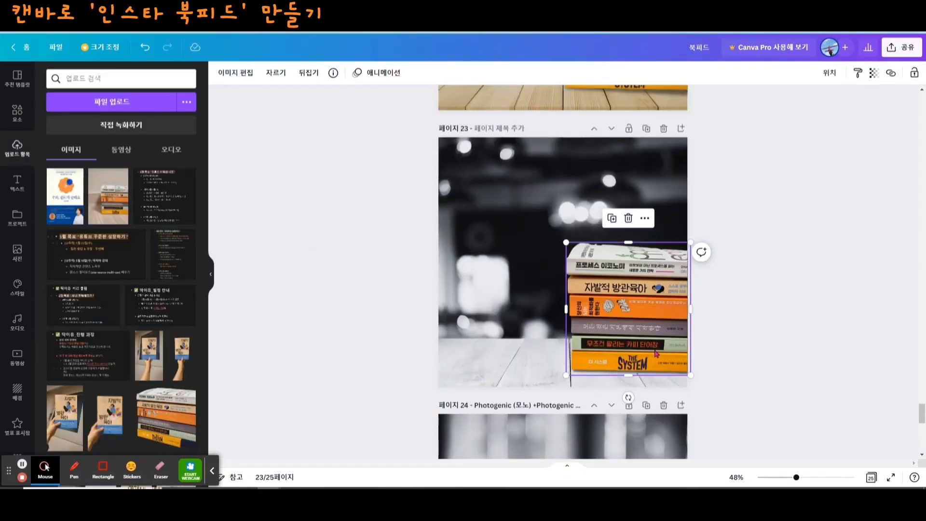
click(234, 73)
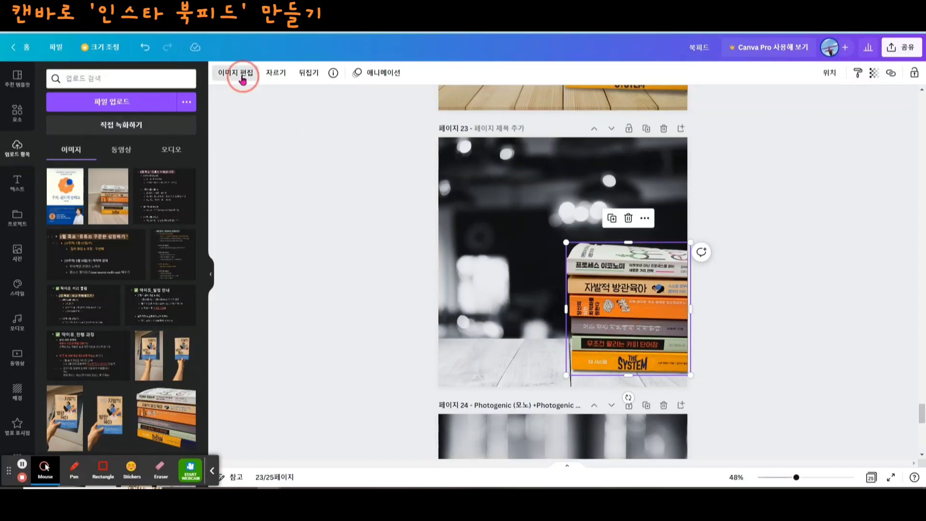
scroll(93, 262, down, 5)
scroll(78, 308, down, 8)
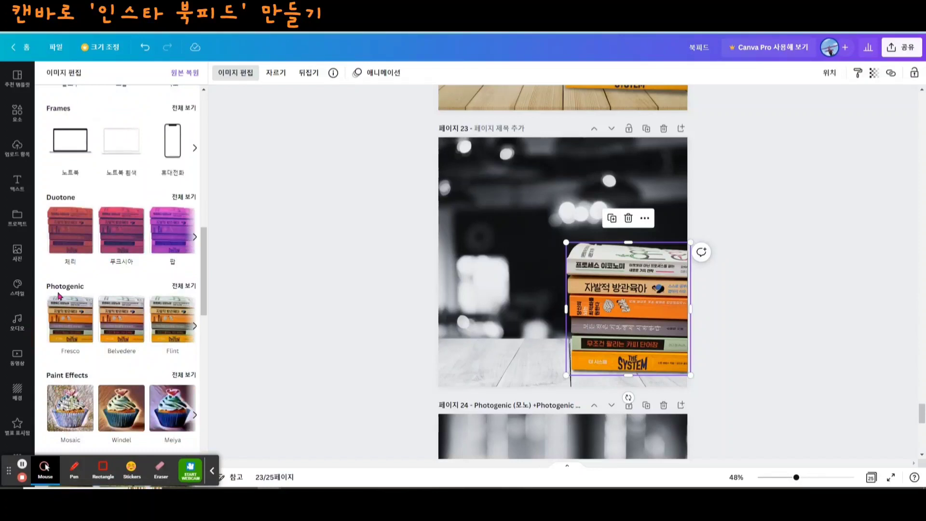
click(184, 286)
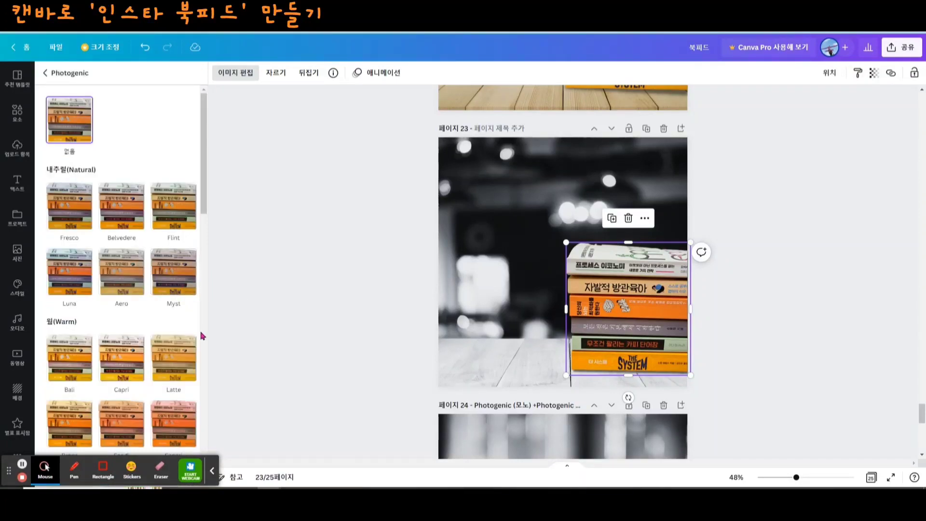
scroll(168, 327, down, 2)
scroll(174, 319, down, 5)
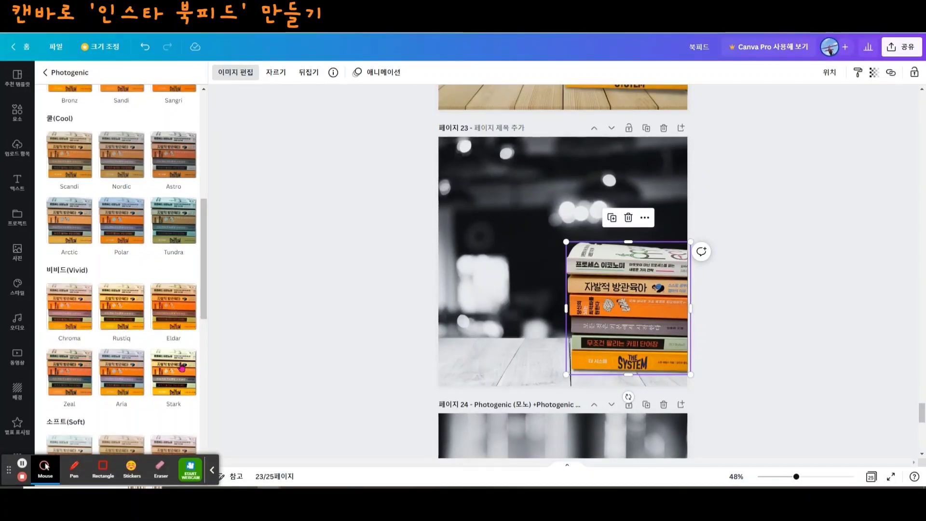
click(65, 377)
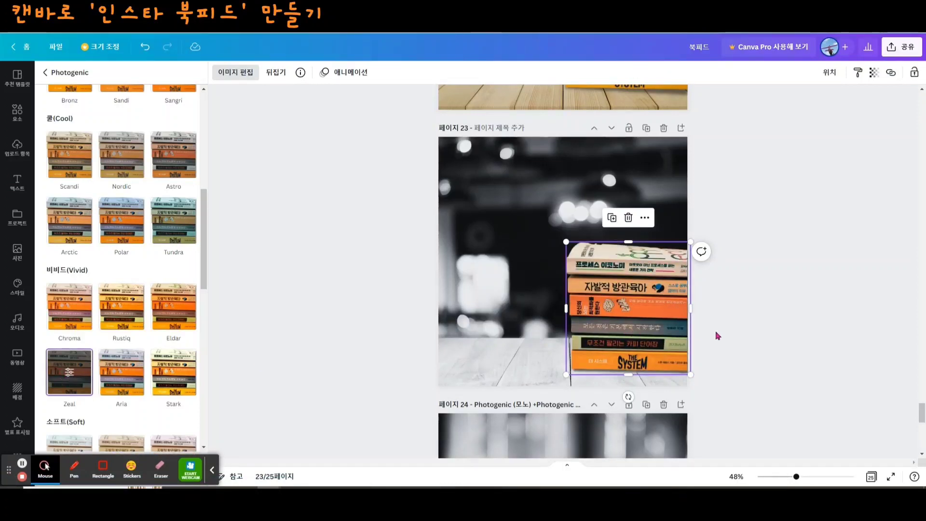
click(739, 346)
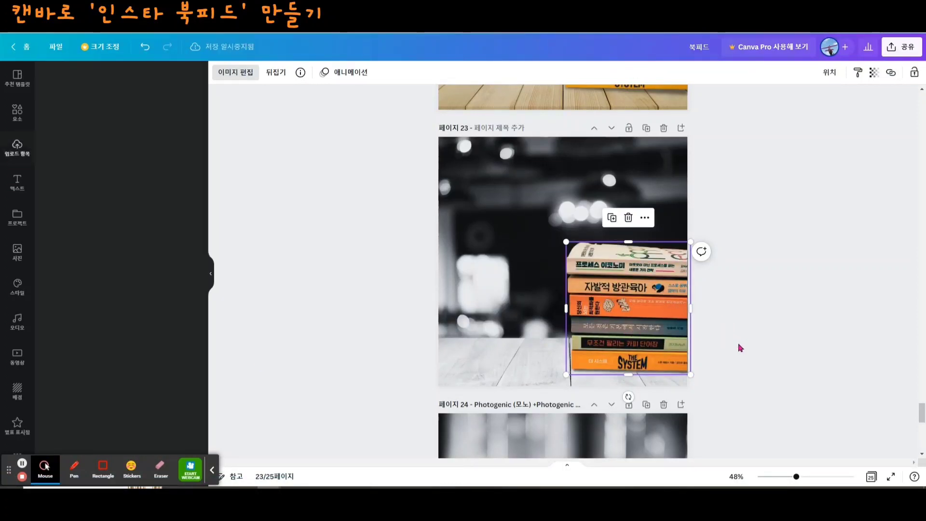
click(734, 198)
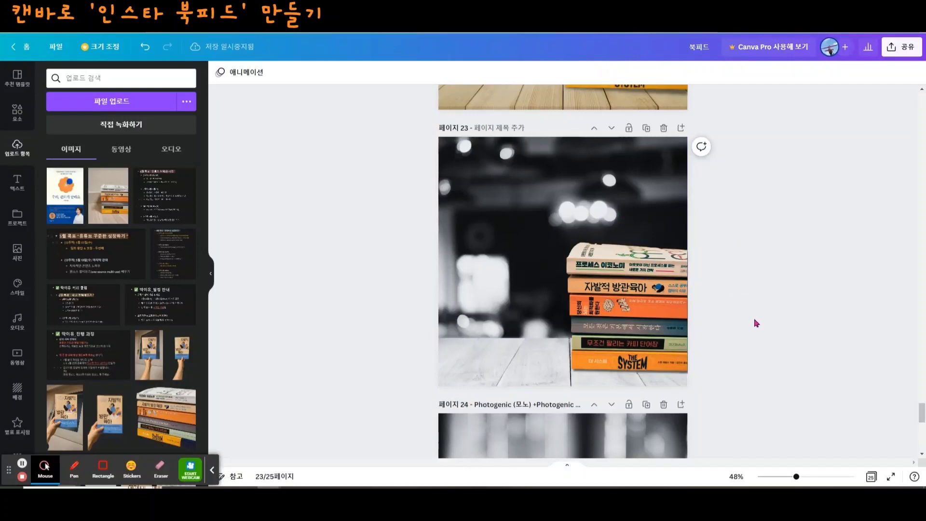
- Inspect the two seated-person illustrations on page 25, one on the table and one on the book stack
scroll(756, 323, down, 3)
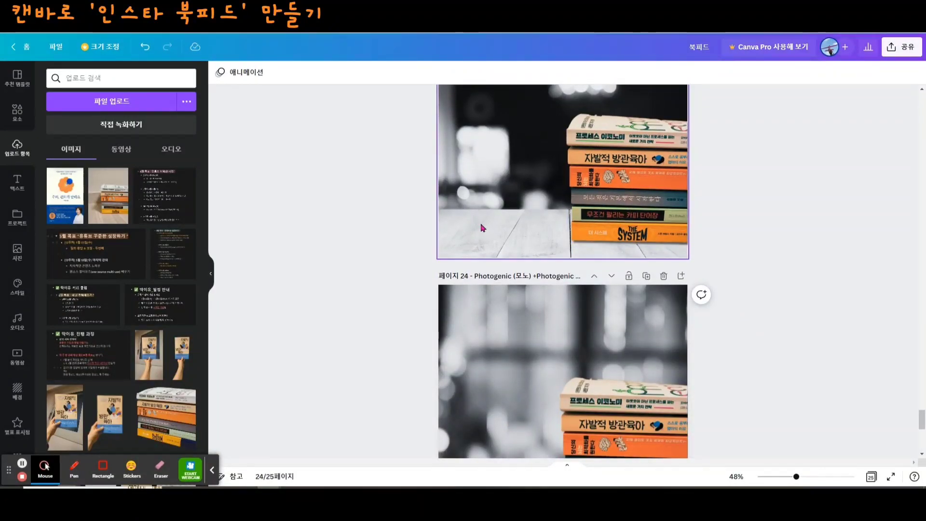
scroll(701, 269, down, 8)
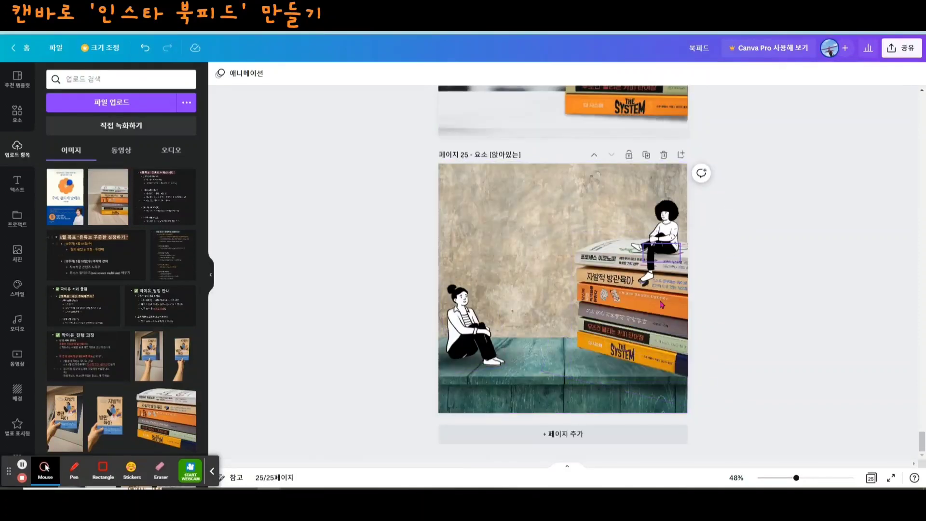
click(660, 246)
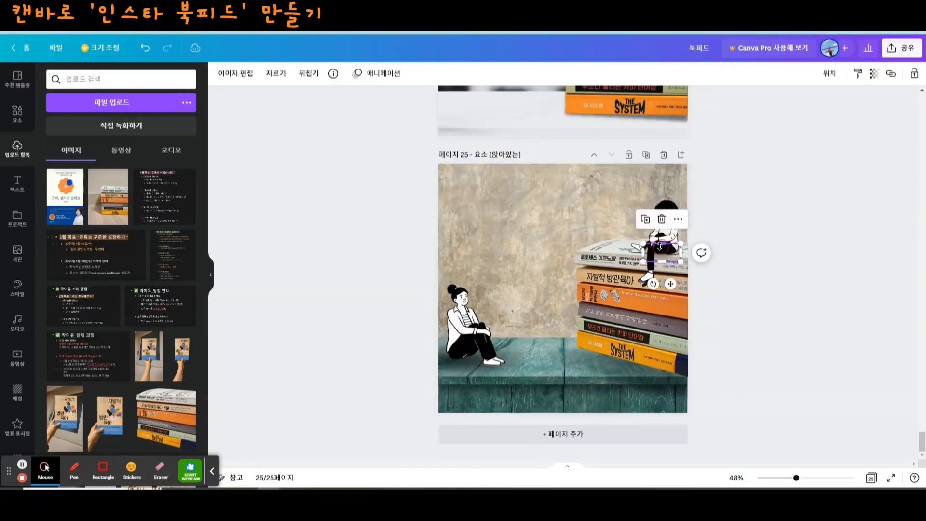
click(464, 313)
click(665, 216)
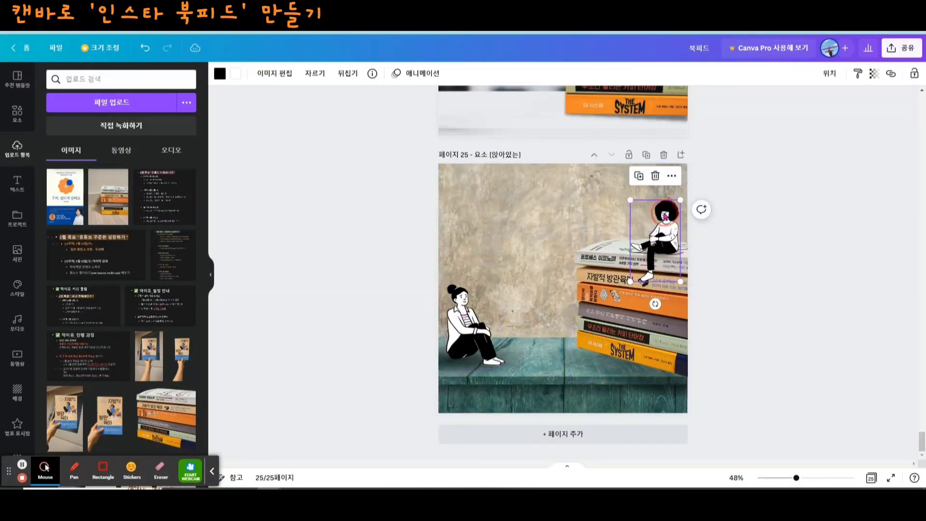
- Nudge the curly-haired seated figure slightly on page 25's book stack
drag(653, 241, 647, 242)
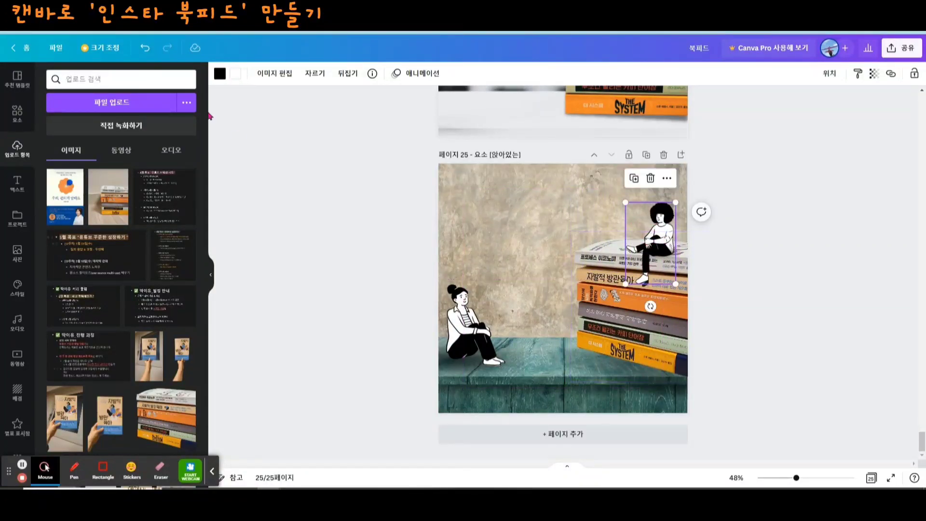
- Search the elements library for "앉아있는" and limit the results to graphics (그래픽)
click(17, 114)
click(95, 78)
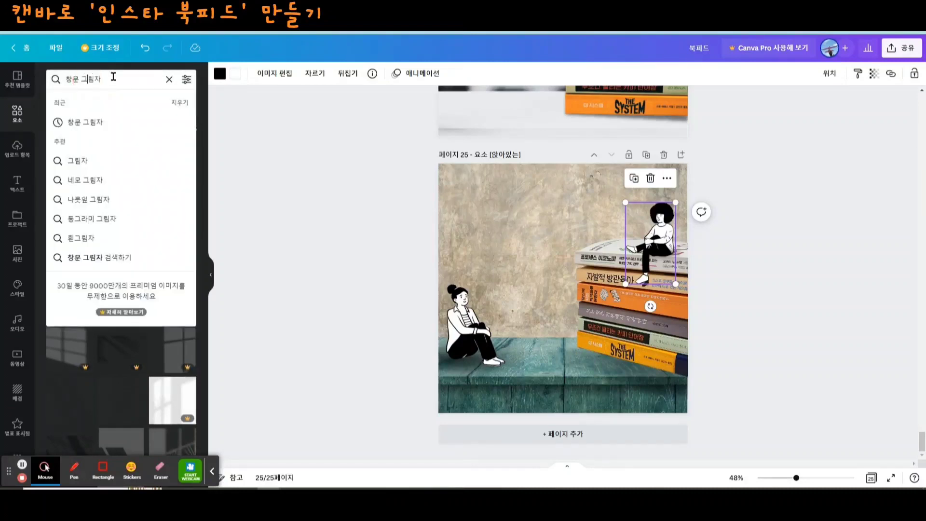
click(168, 79)
click(108, 81)
text(아앉아있는)
key(Return)
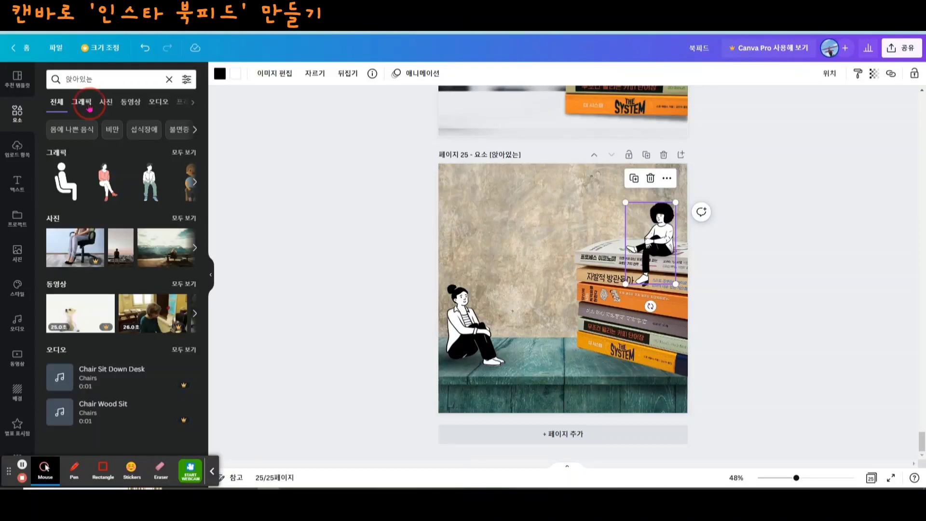
click(89, 107)
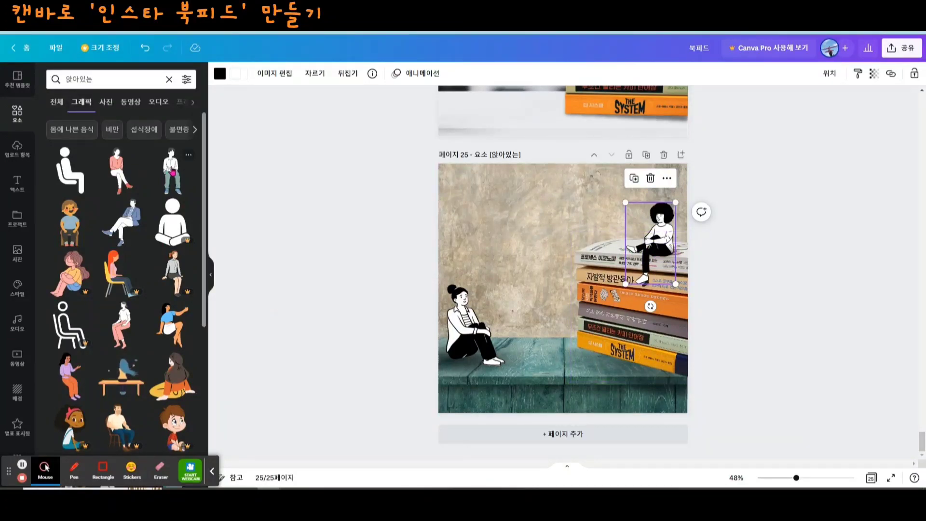
- Add the graphic of the pink-haired girl sitting on a green chair to page 25
scroll(134, 289, down, 2)
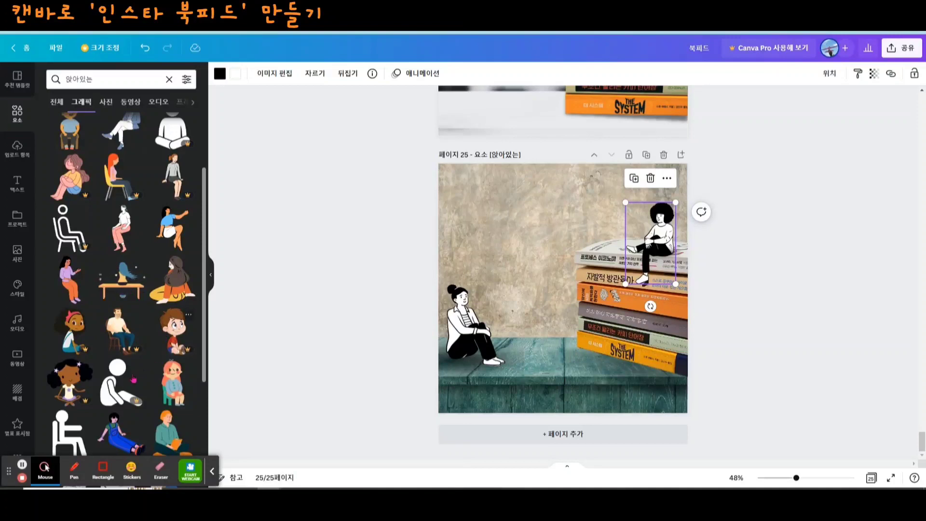
scroll(118, 347, down, 2)
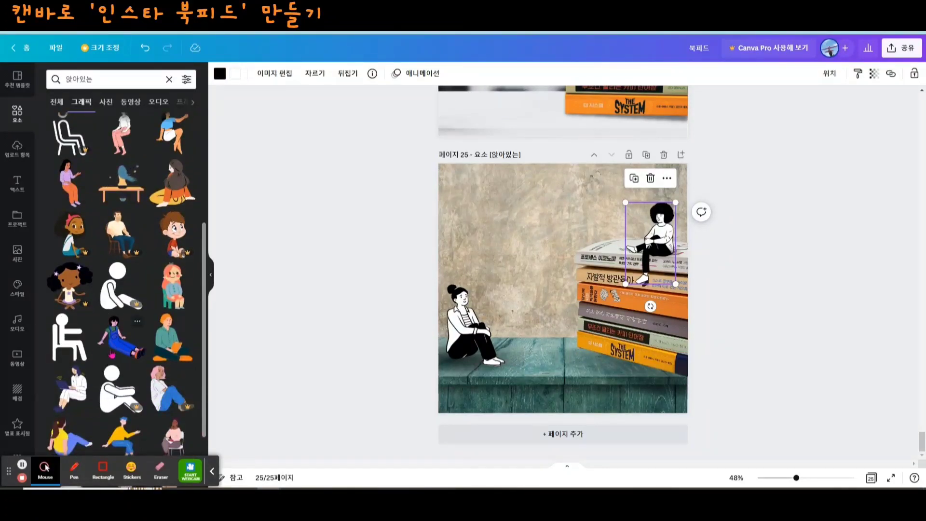
click(178, 289)
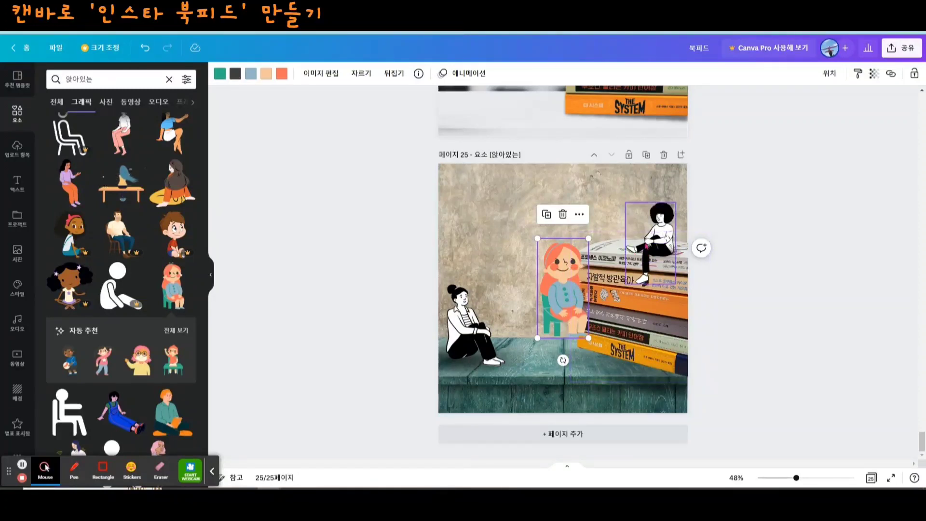
- Move the curly-haired seated figure toward the right edge of the book stack to make room beside it
click(648, 235)
mouse_move(647, 235)
mouse_down()
mouse_move(610, 239)
mouse_move(657, 230)
mouse_up()
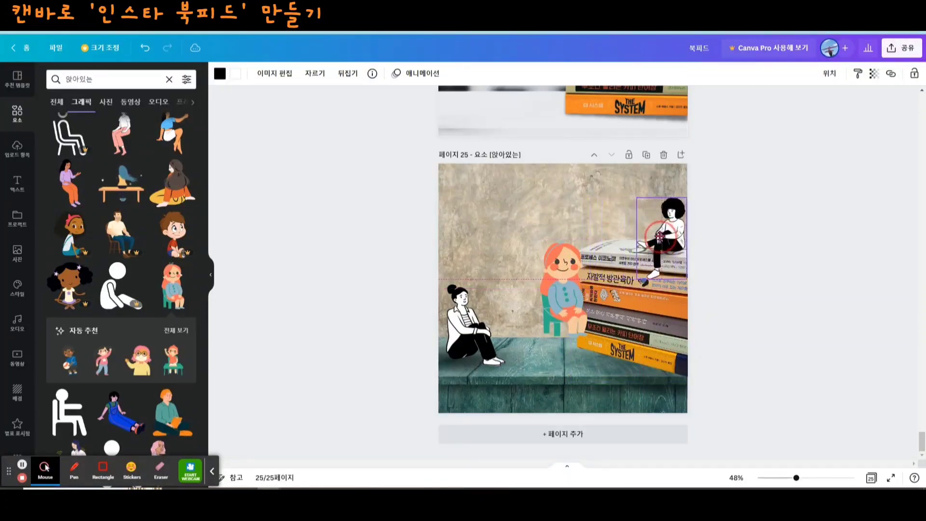
- Flip the pink-haired girl graphic horizontally and place it, scaled down, on top of the book stack beside the curly-haired figure
click(574, 282)
click(395, 75)
click(409, 99)
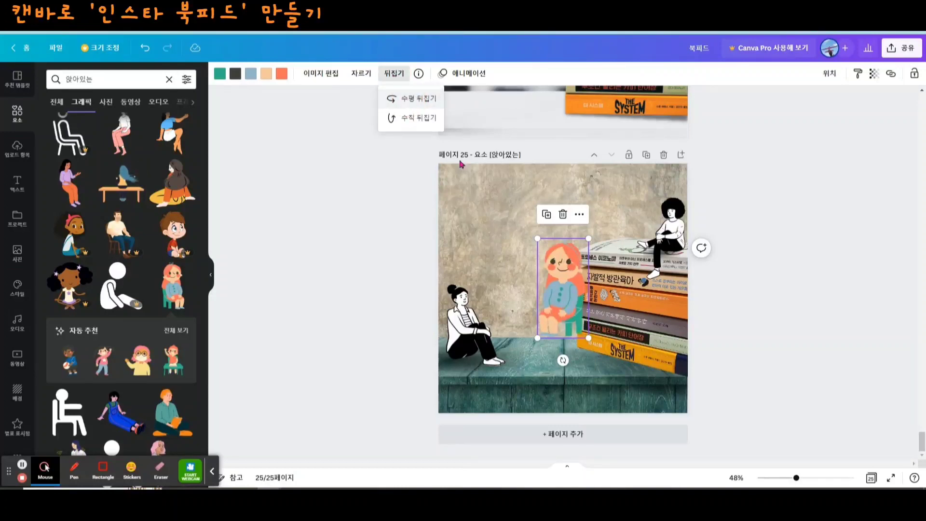
drag(572, 338, 613, 227)
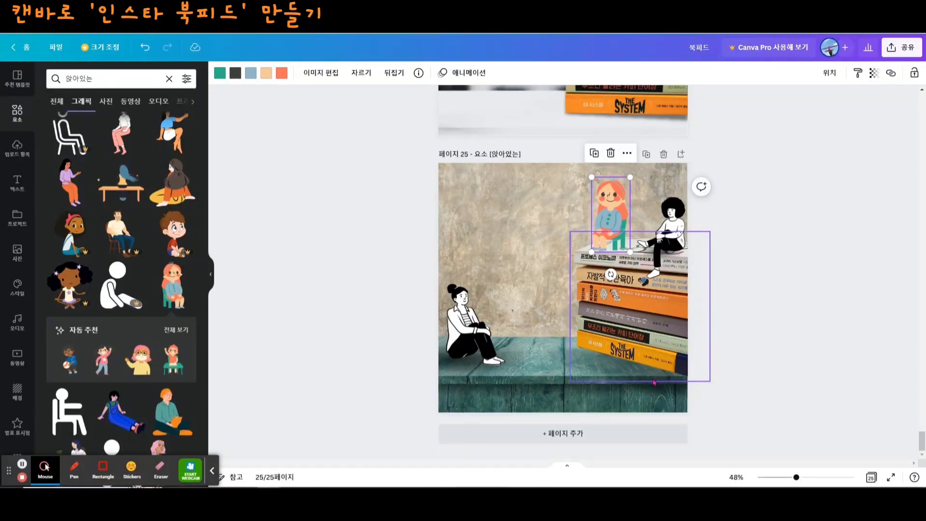